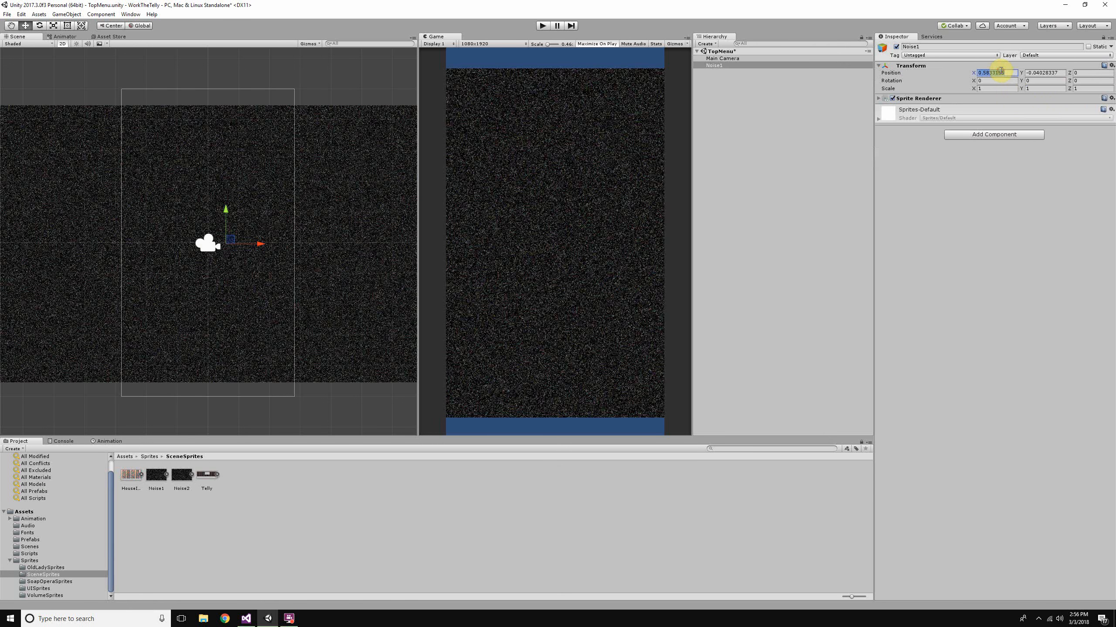
# - Set the Noise1 sprite's X and Y position to 0
pyautogui.write('0')
pyautogui.press('Tab')
pyautogui.write('0')
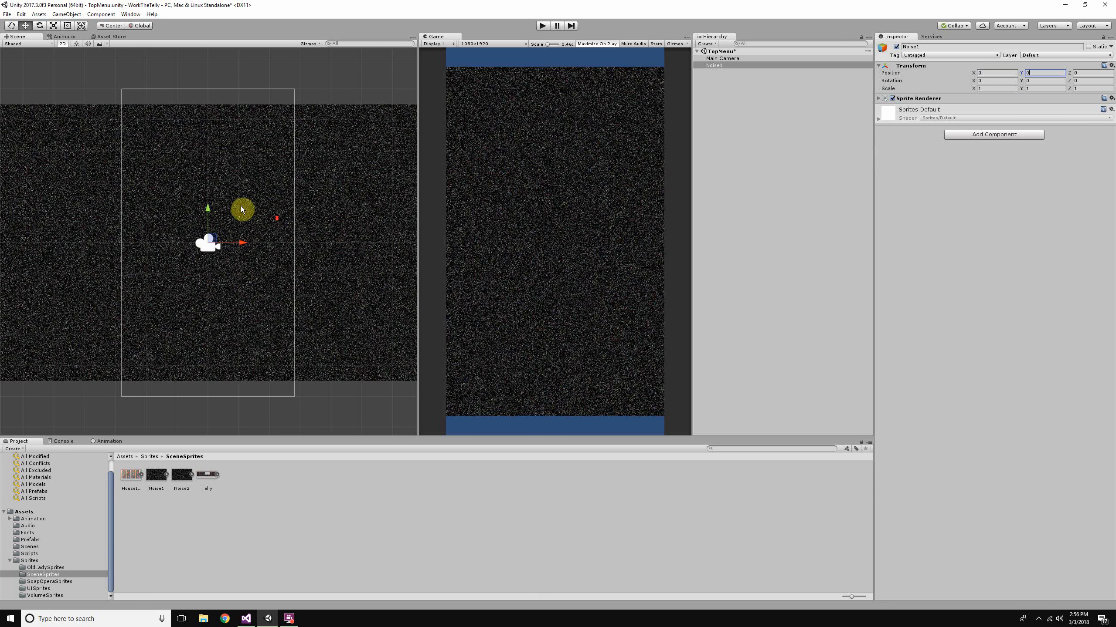
# - Scale the Noise1 sprite to 1.25 in both X and Y so it covers the whole camera frame
pyautogui.scroll(-3, 240, 204)
pyautogui.scroll(-2, 241, 203)
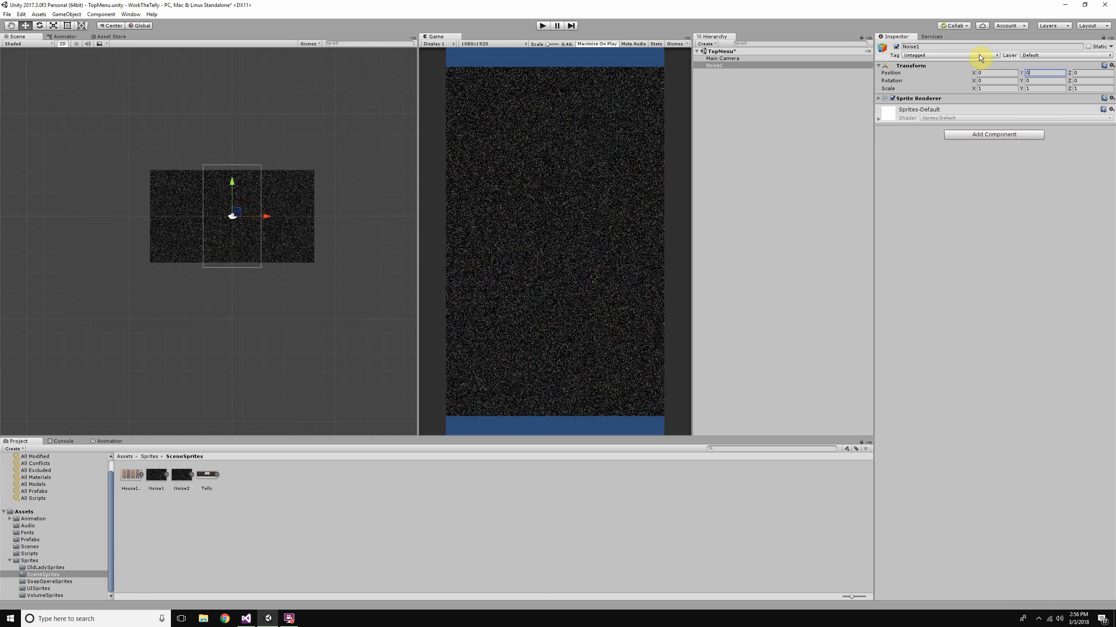
pyautogui.click(999, 89)
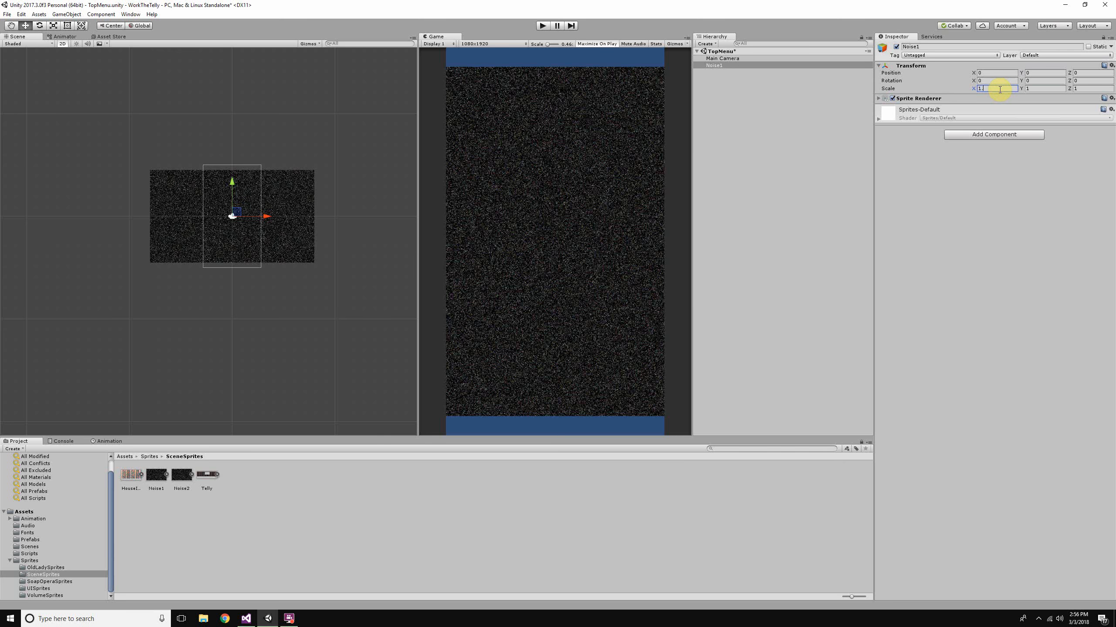
pyautogui.write('1.25')
pyautogui.press('Tab')
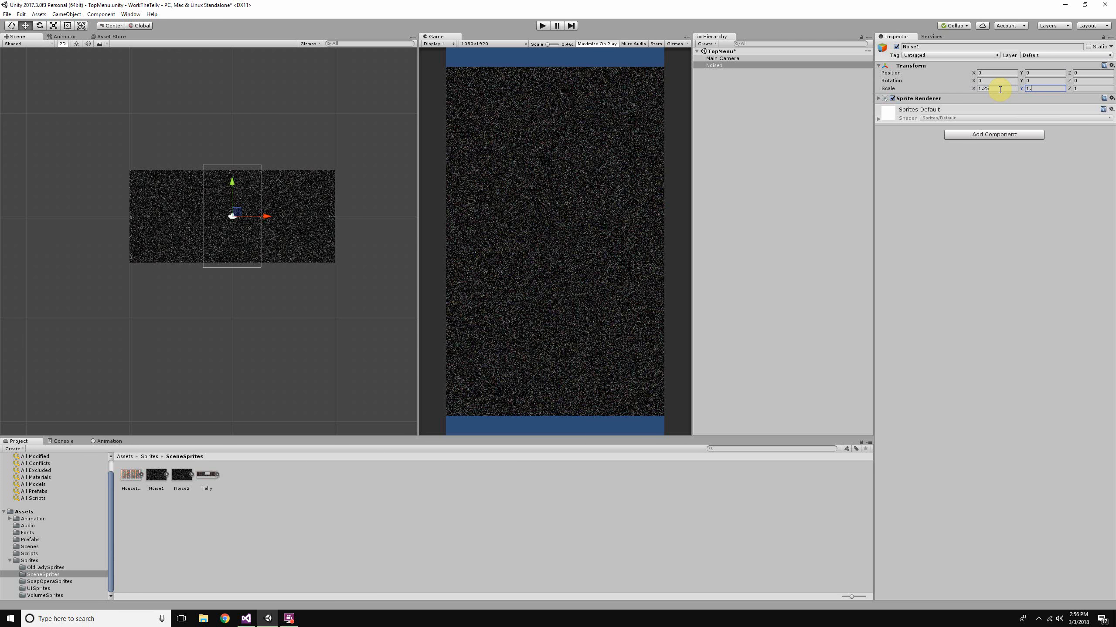
pyautogui.write('1.25')
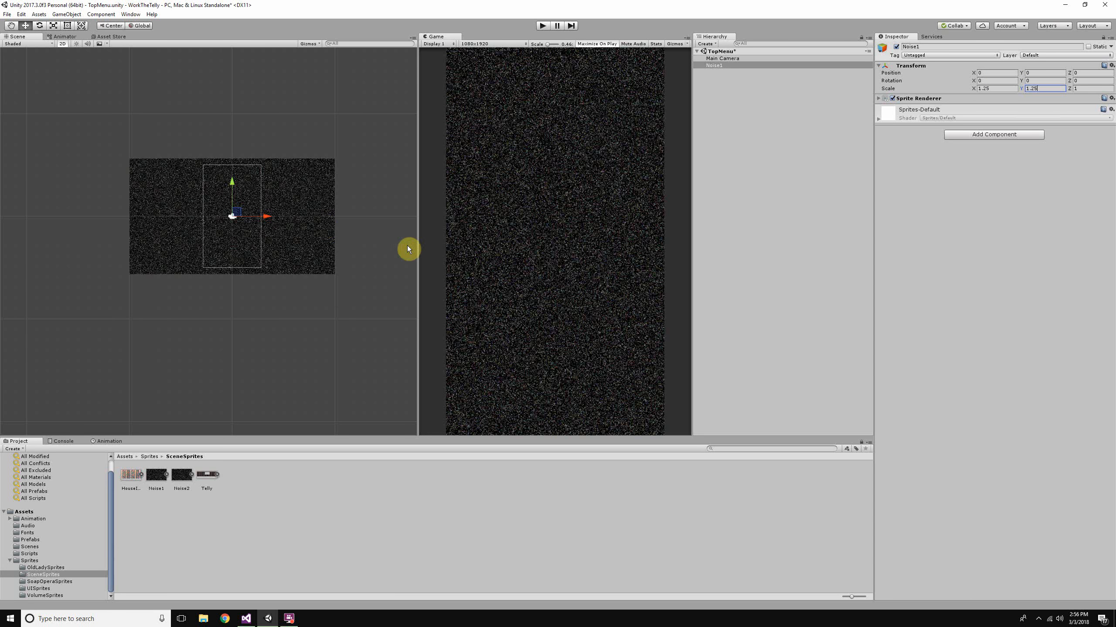
pyautogui.scroll(-15, 313, 242)
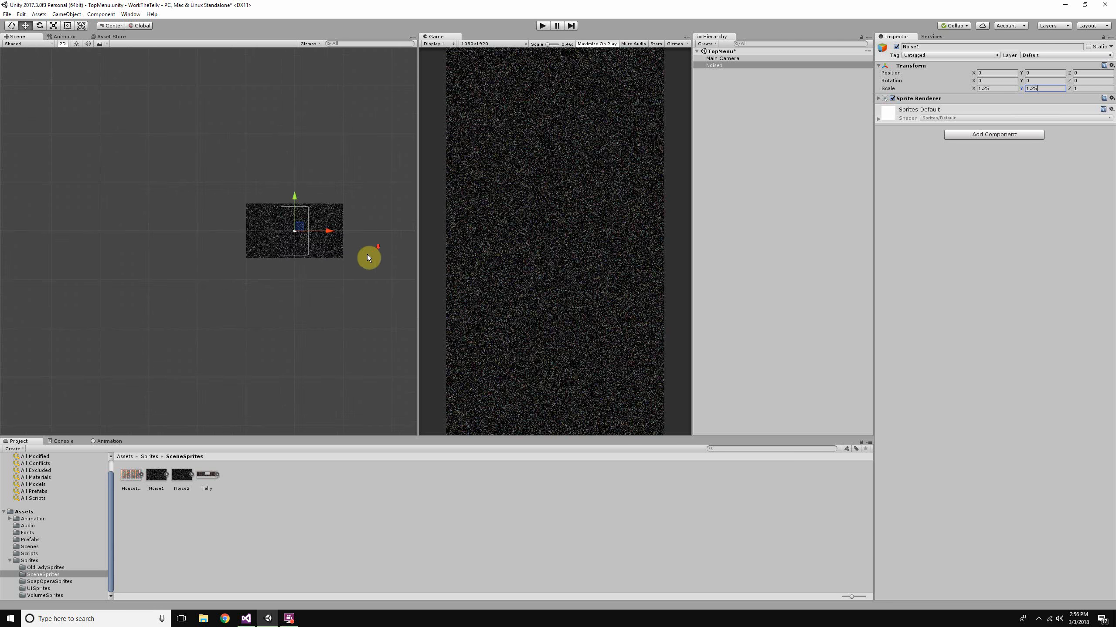
pyautogui.moveTo(352, 266); pyautogui.dragTo(306, 278, button='middle')
pyautogui.scroll(3, 306, 278)
pyautogui.scroll(2, 492, 185)
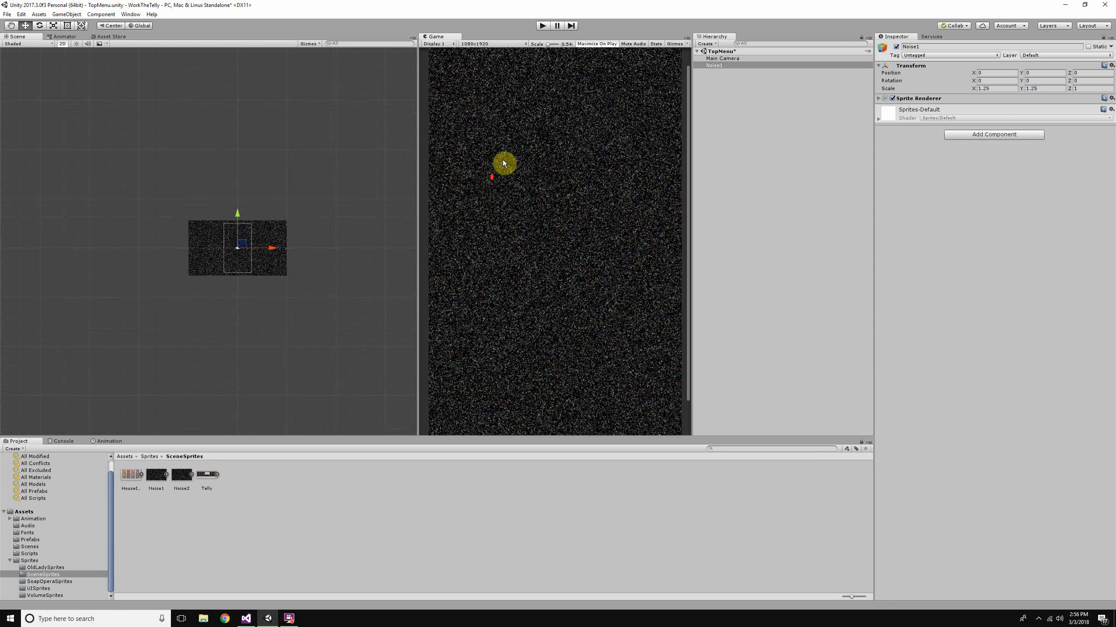
# - Try the Perspective projection on the Main Camera and restore it to Orthographic
pyautogui.click(724, 59)
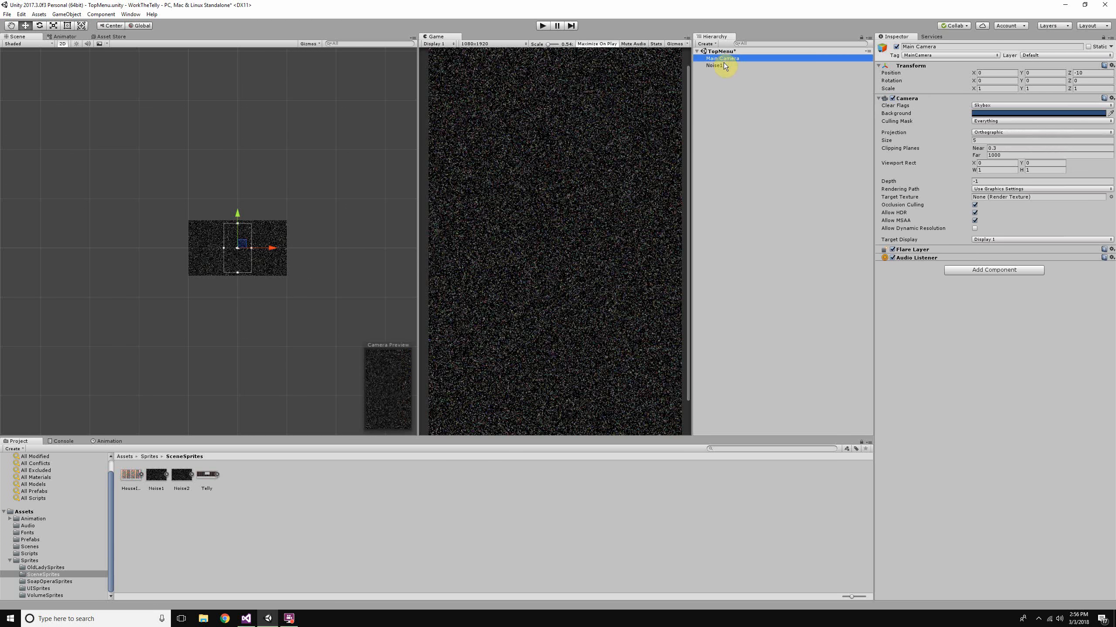
pyautogui.click(1023, 139)
pyautogui.click(1023, 132)
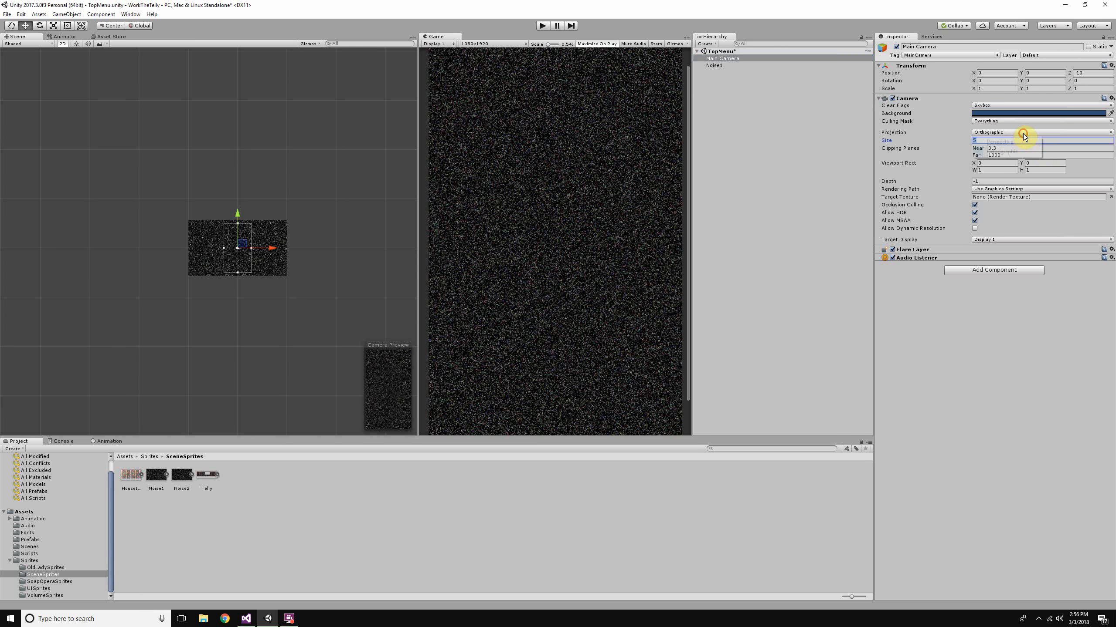
pyautogui.click(1047, 414)
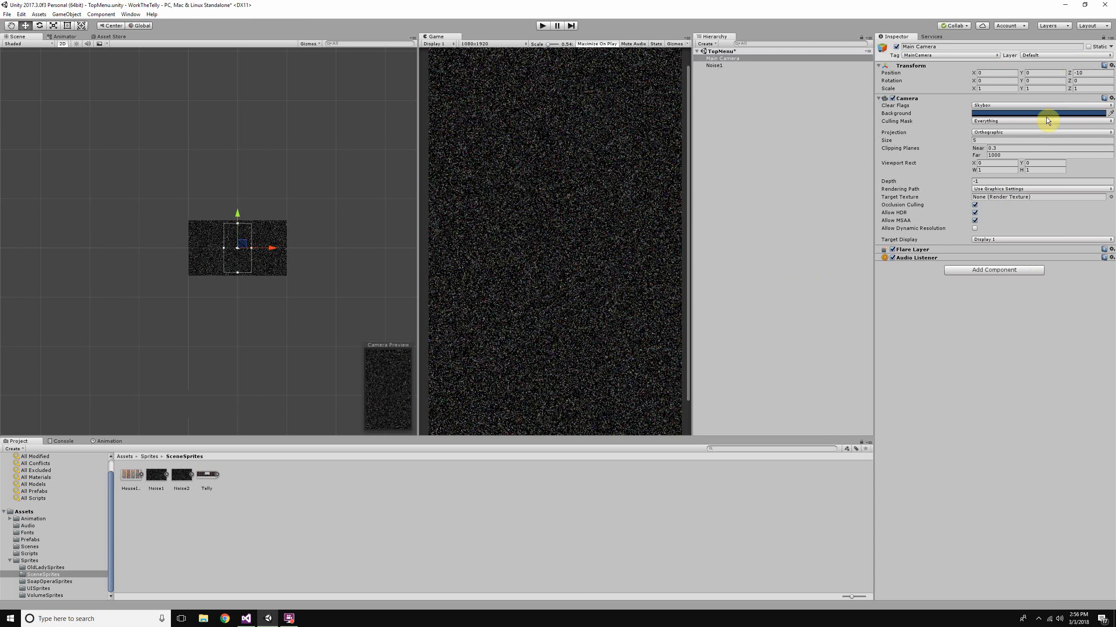
pyautogui.click(1048, 133)
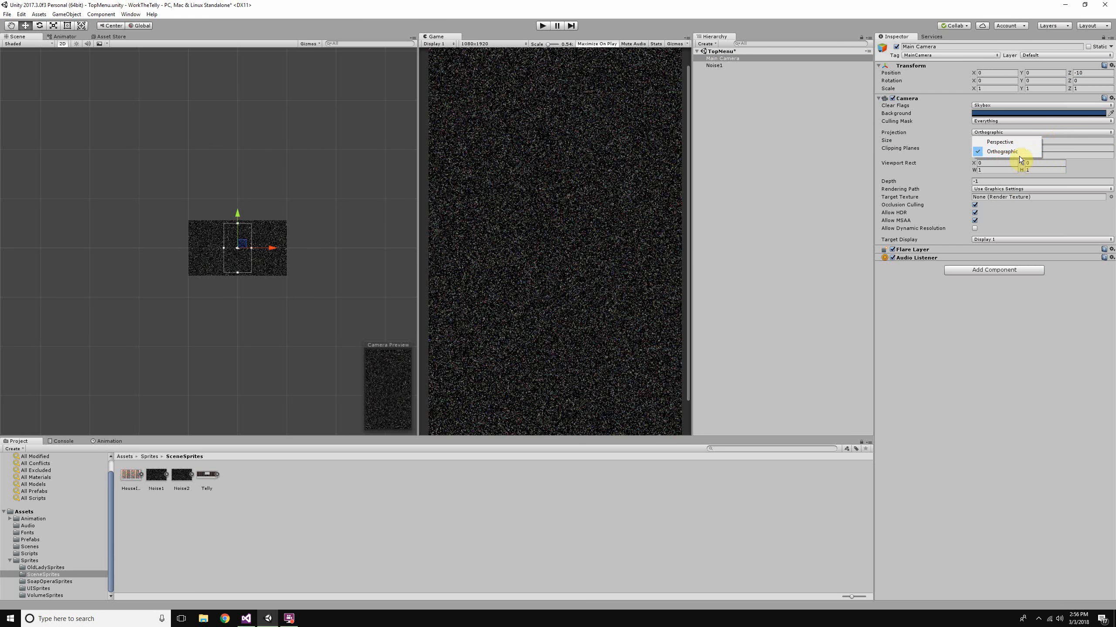
pyautogui.click(1021, 141)
pyautogui.click(1022, 132)
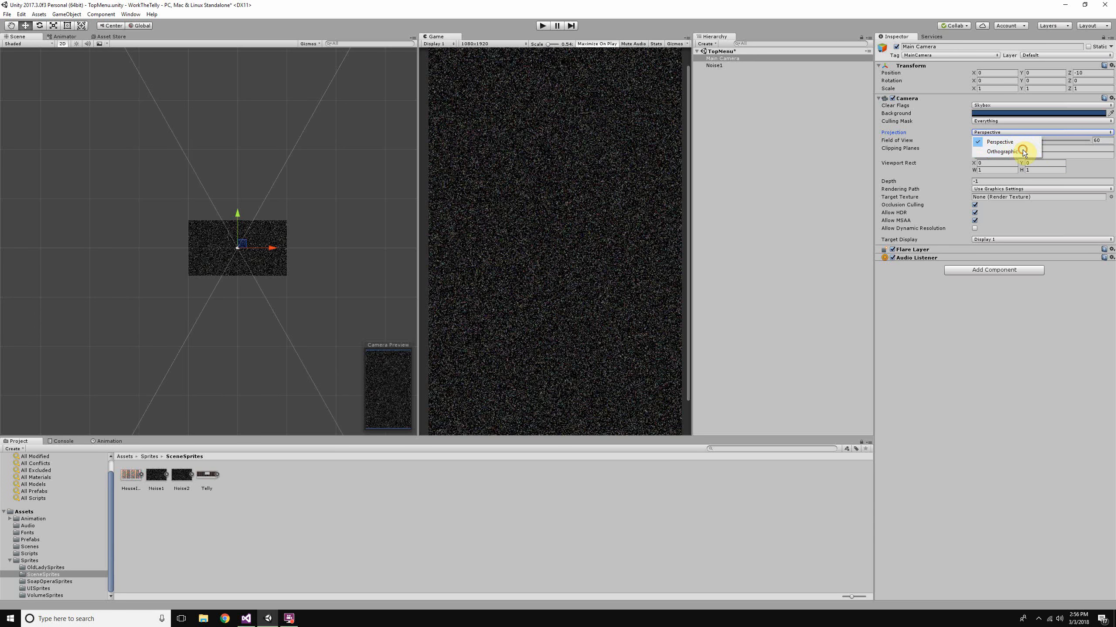
pyautogui.click(1020, 148)
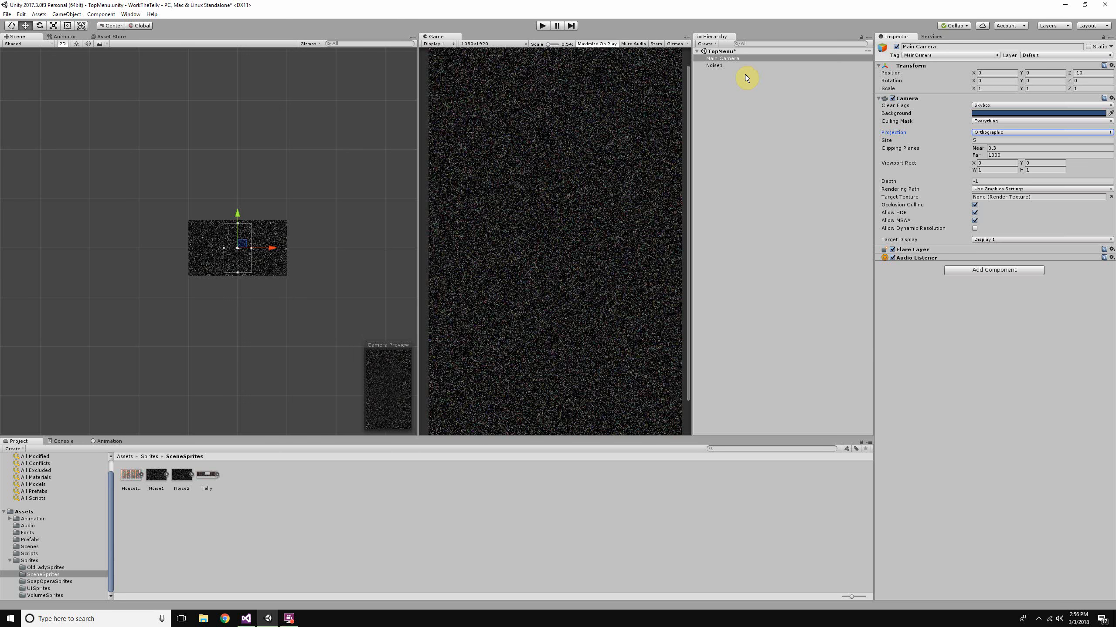
# - Add a UI Text object to the scene hierarchy
pyautogui.click(723, 65)
pyautogui.click(706, 44)
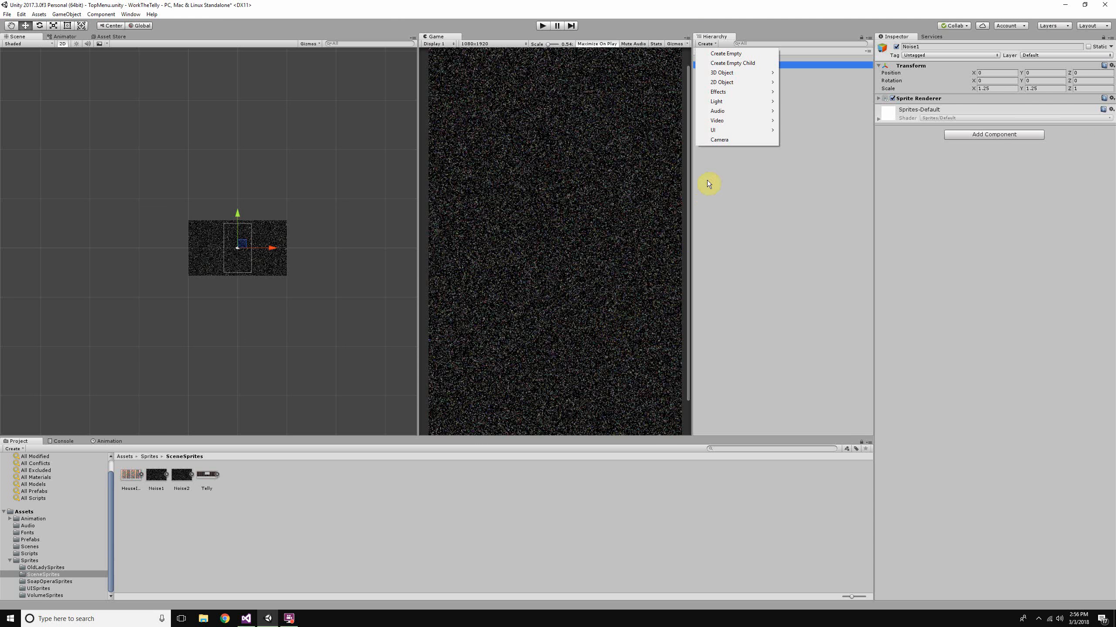
pyautogui.click(710, 42)
pyautogui.moveTo(729, 131)
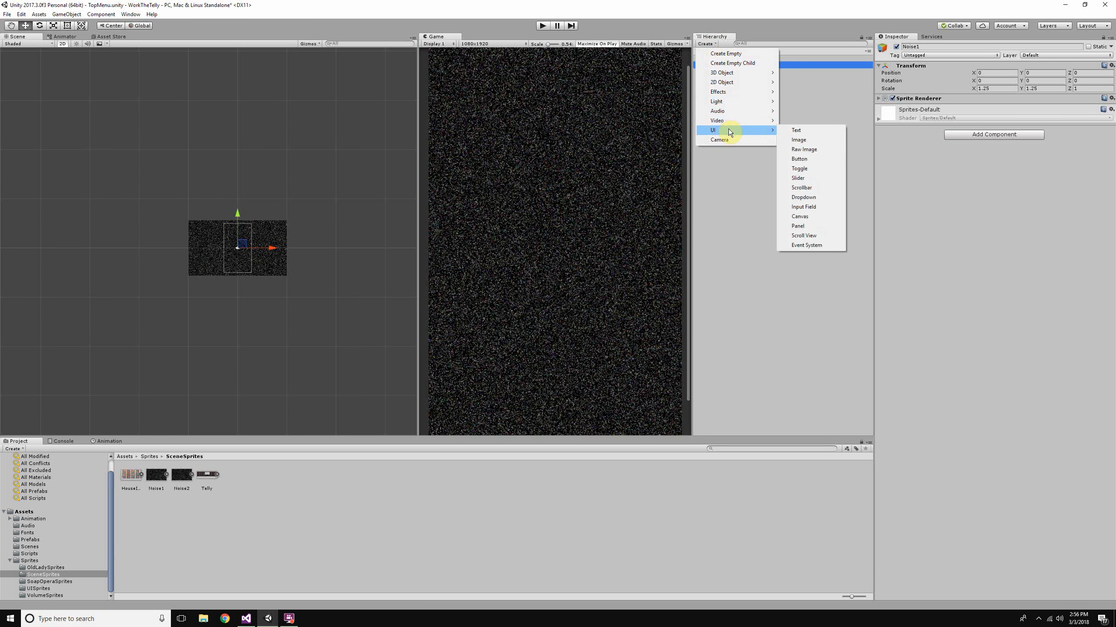
pyautogui.click(812, 131)
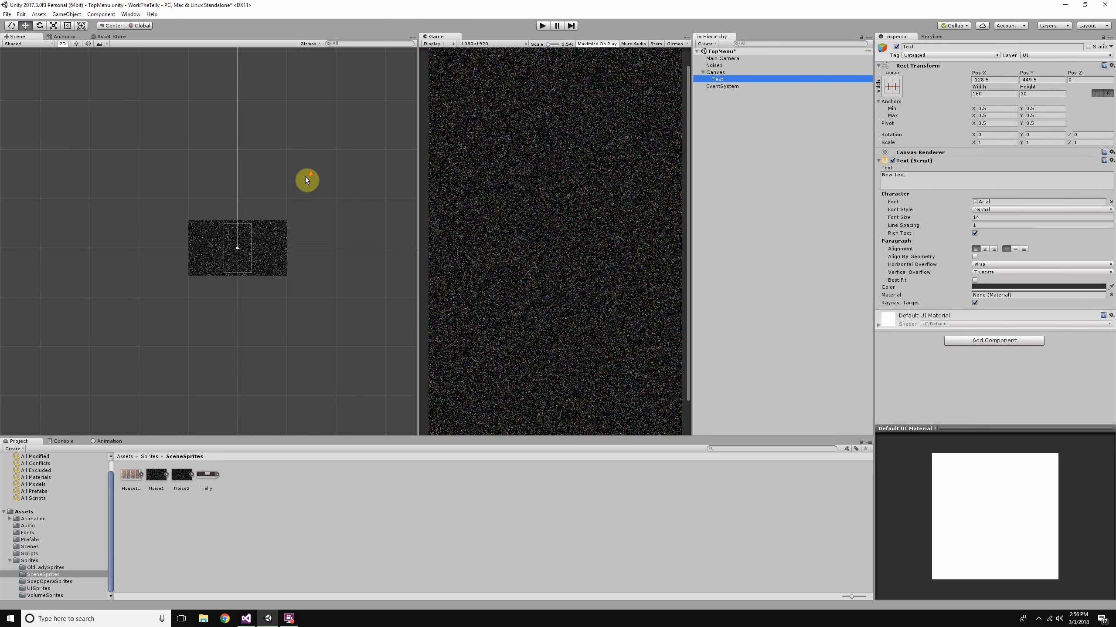
# - Frame the Canvas in the Scene view and examine the settings of the Canvas, Text and EventSystem objects
pyautogui.doubleClick(725, 72)
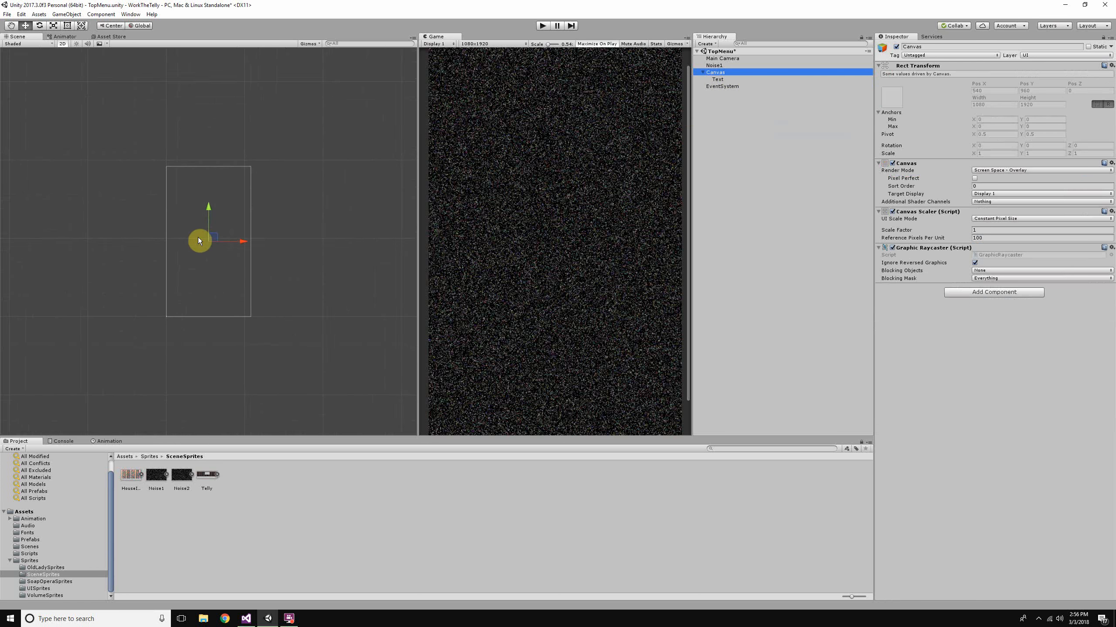
pyautogui.scroll(3, 198, 240)
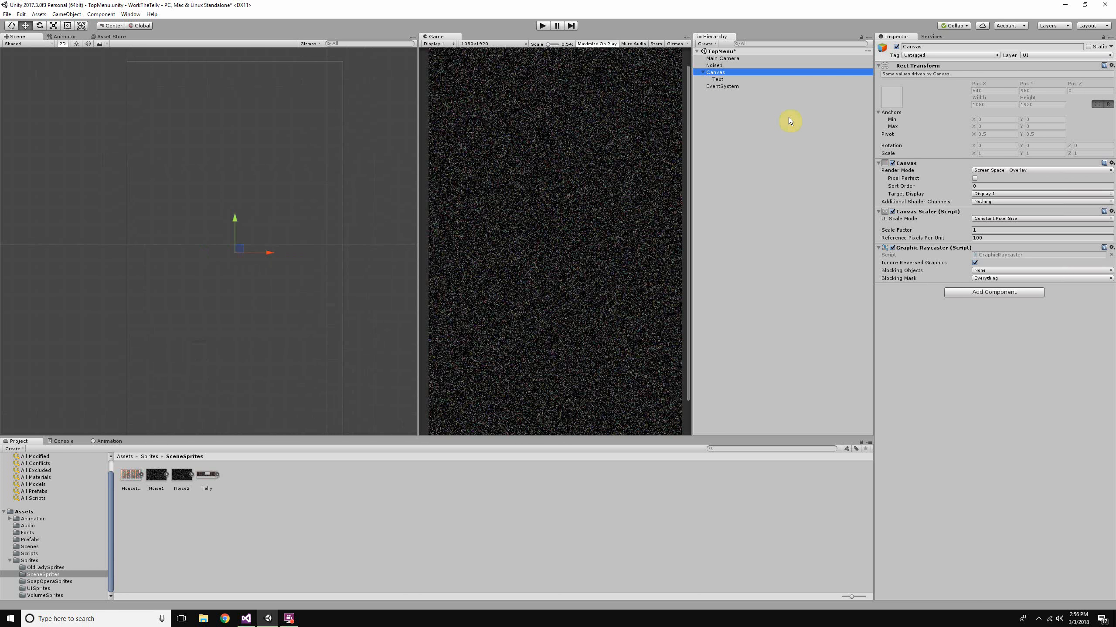
pyautogui.click(736, 81)
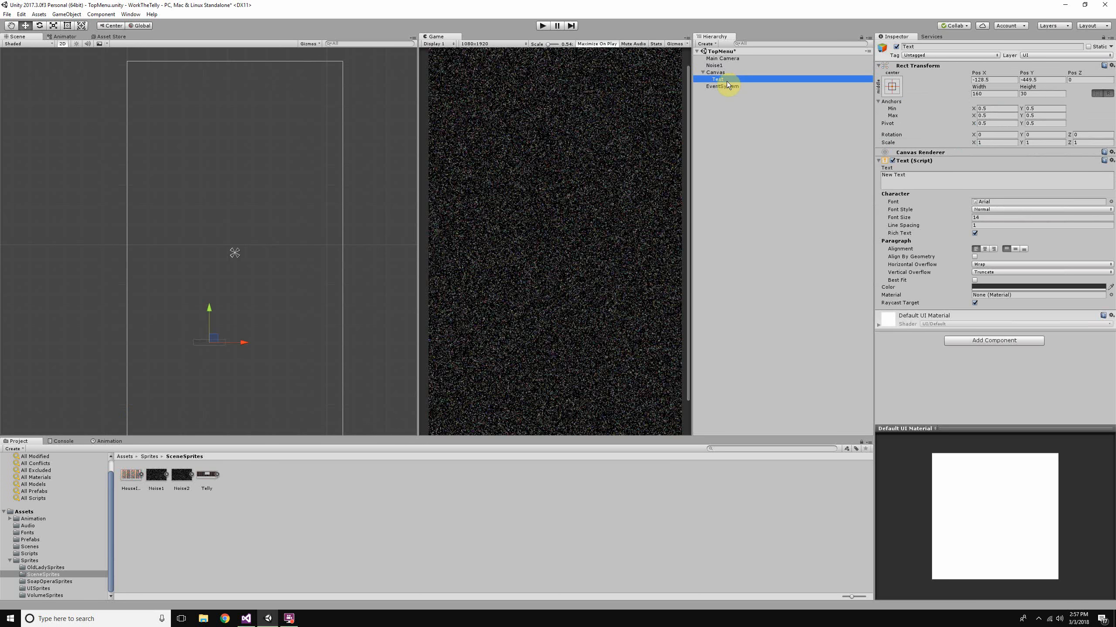
pyautogui.click(716, 72)
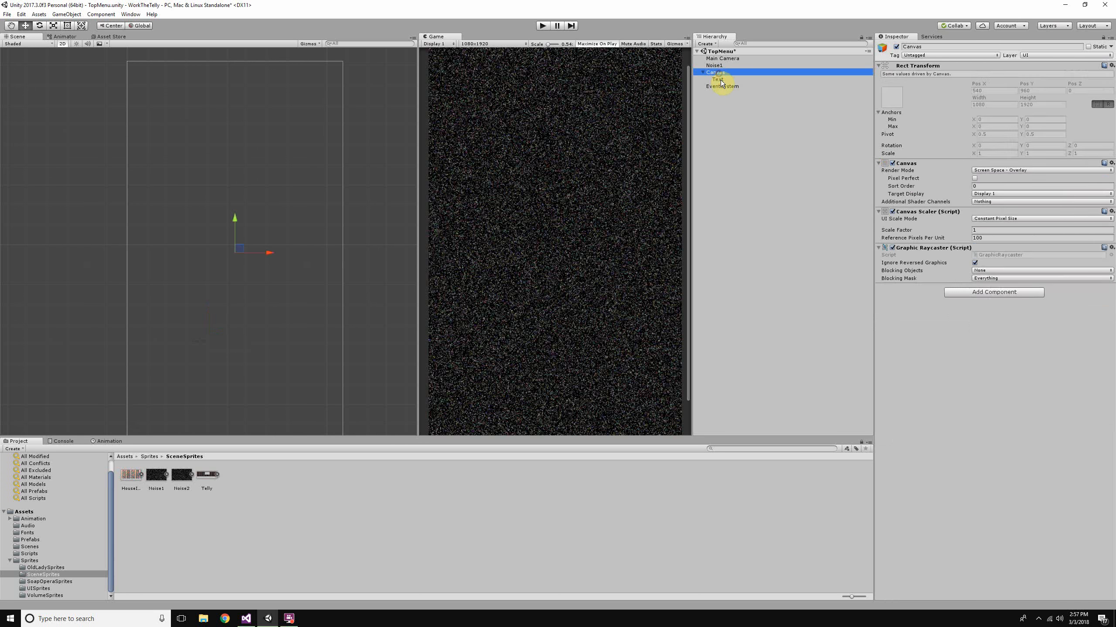
pyautogui.click(732, 88)
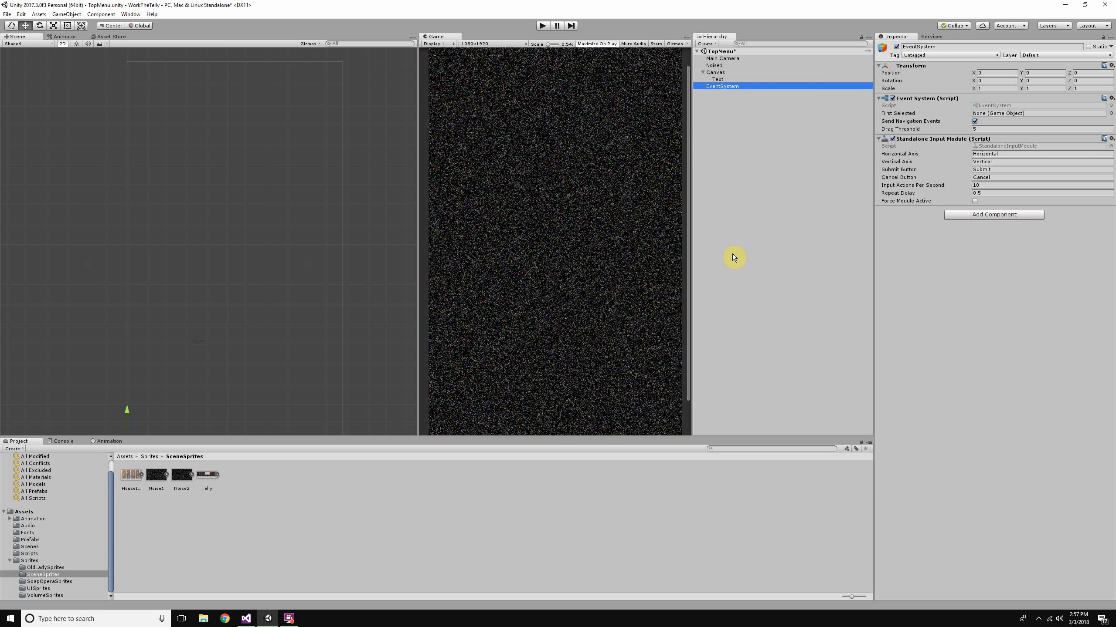
pyautogui.click(716, 79)
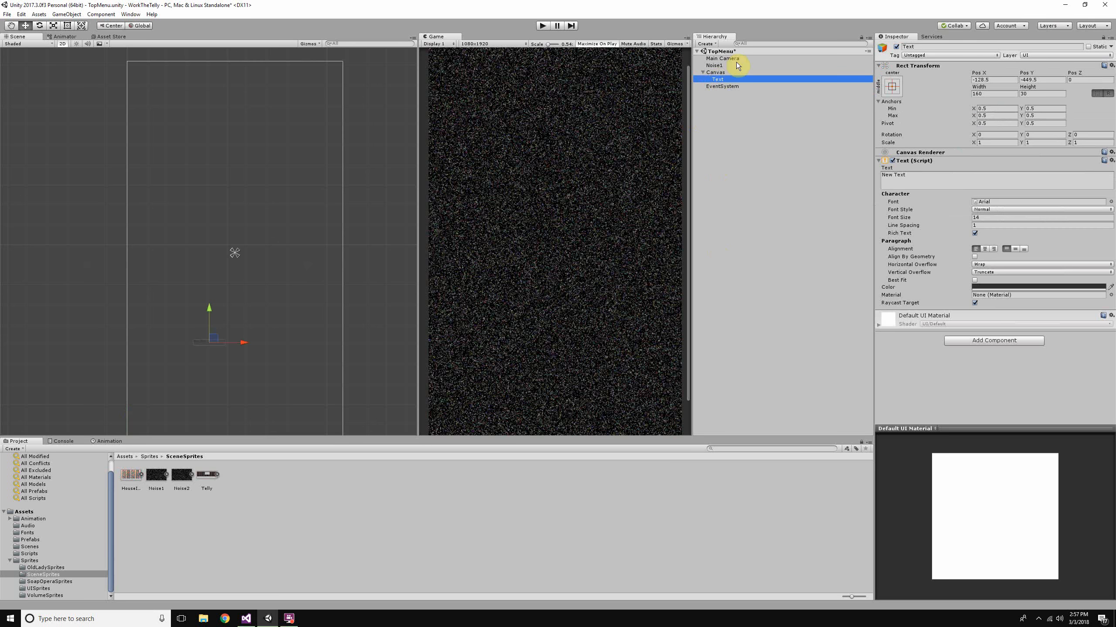
pyautogui.click(727, 86)
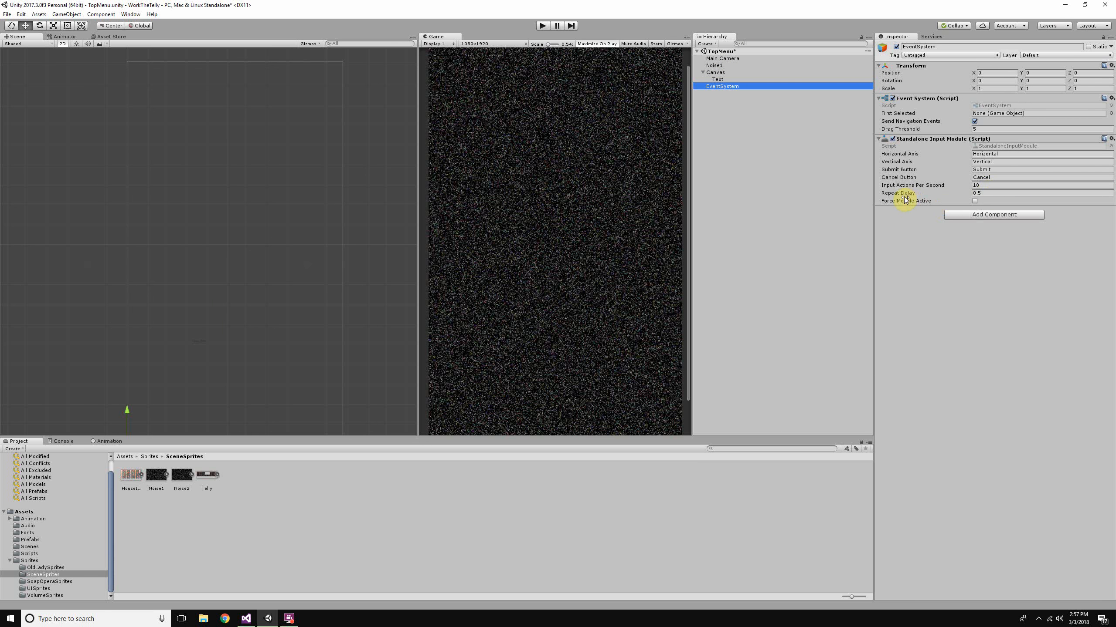
pyautogui.click(736, 80)
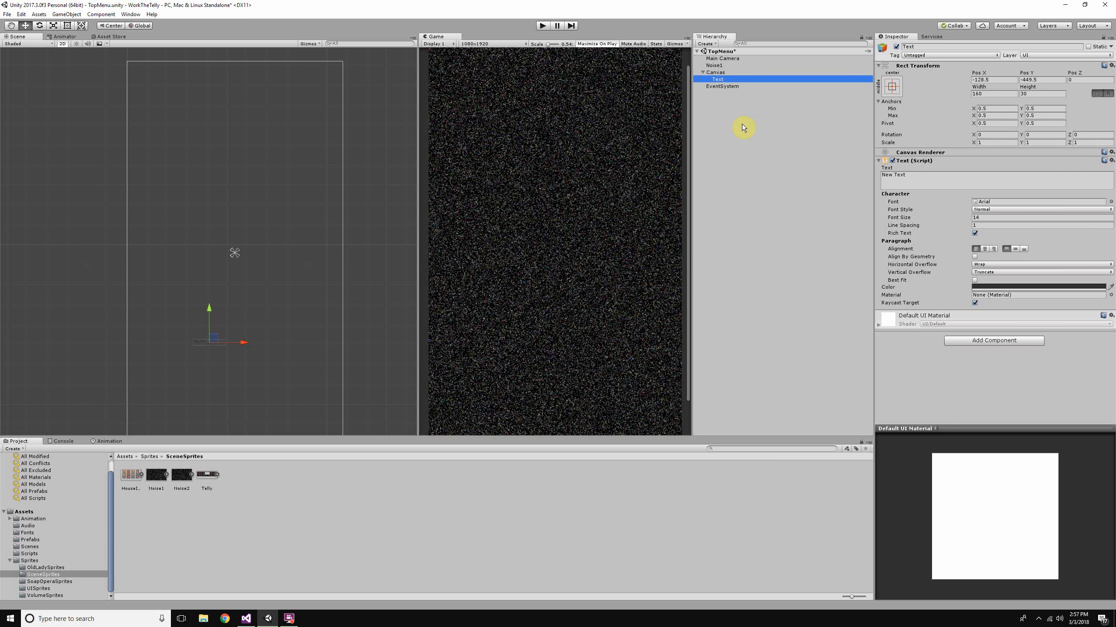
pyautogui.click(734, 85)
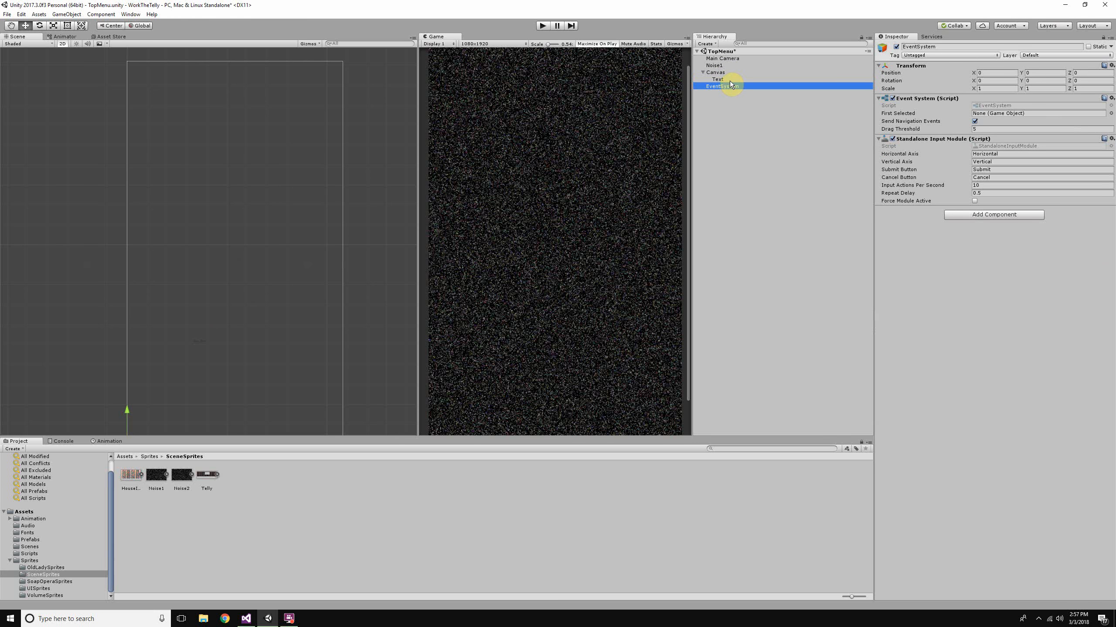
# - Change the Text object's color to white (FFFFFFFF)
pyautogui.click(729, 80)
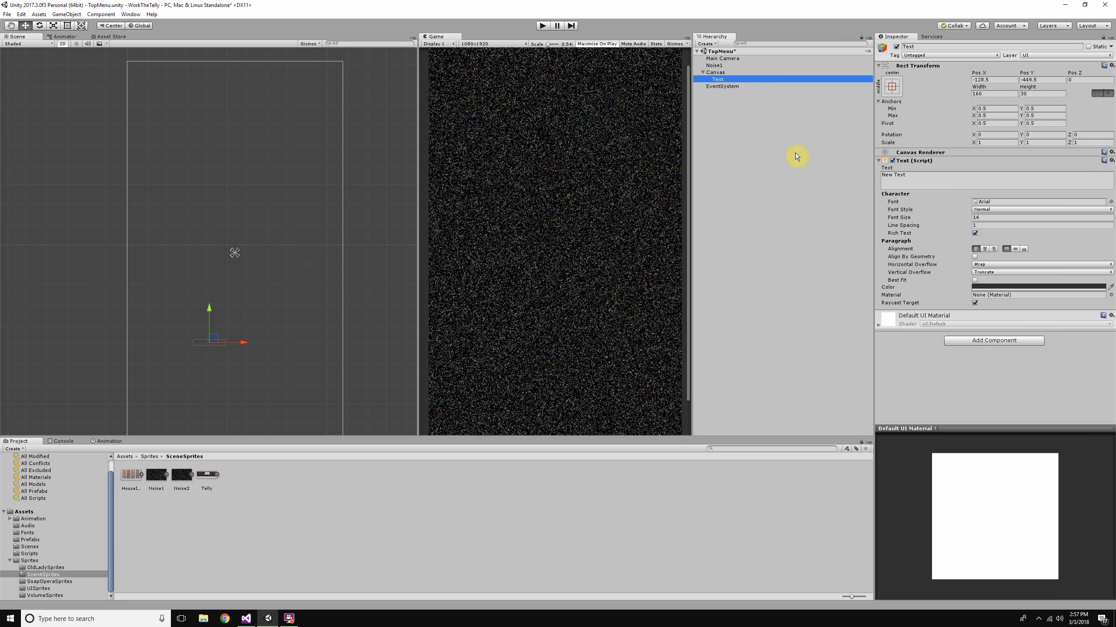
pyautogui.click(935, 178)
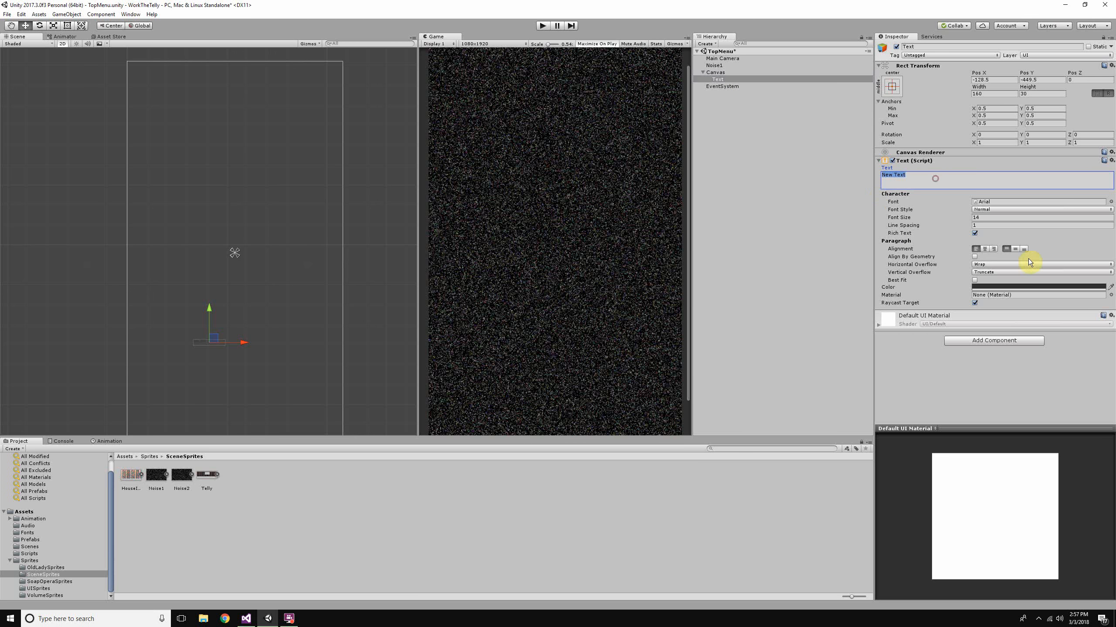
pyautogui.click(1037, 287)
pyautogui.moveTo(803, 331); pyautogui.dragTo(746, 317)
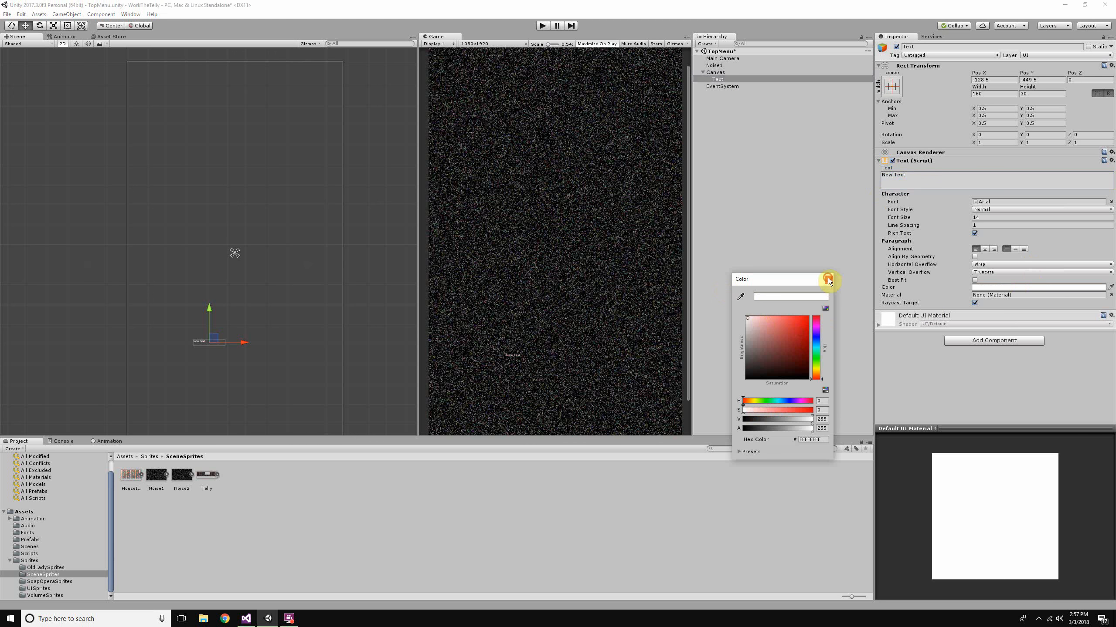
pyautogui.click(828, 279)
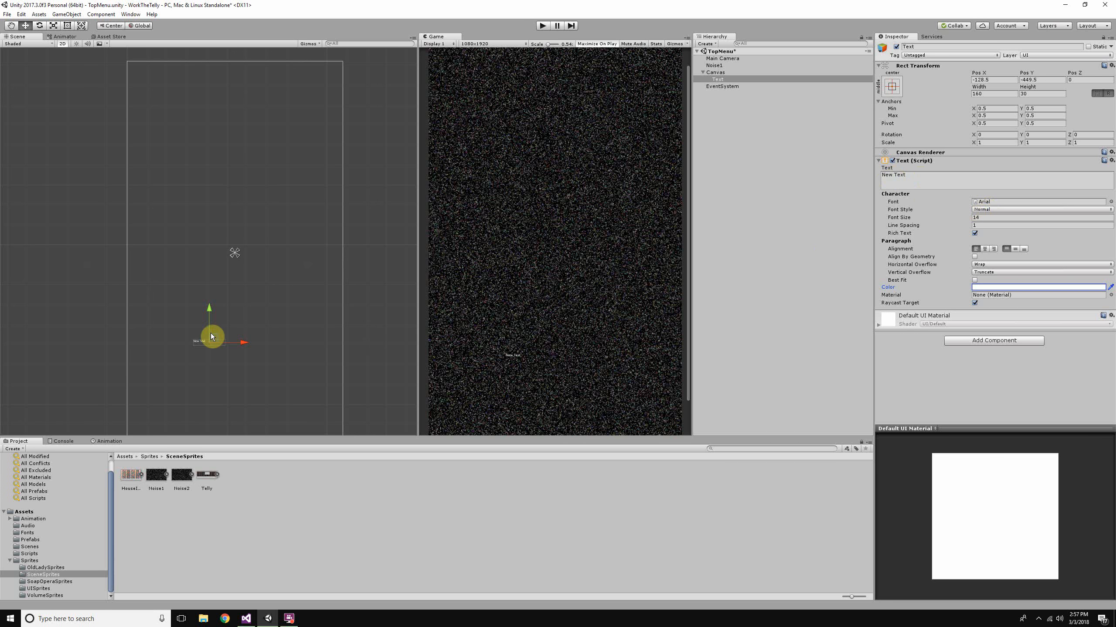
# - Move the Text object on the canvas to about X -43, Y -440
pyautogui.scroll(5, 209, 333)
pyautogui.moveTo(269, 328); pyautogui.dragTo(270, 299, button='middle')
pyautogui.moveTo(215, 308); pyautogui.dragTo(284, 299)
pyautogui.scroll(-6, 288, 299)
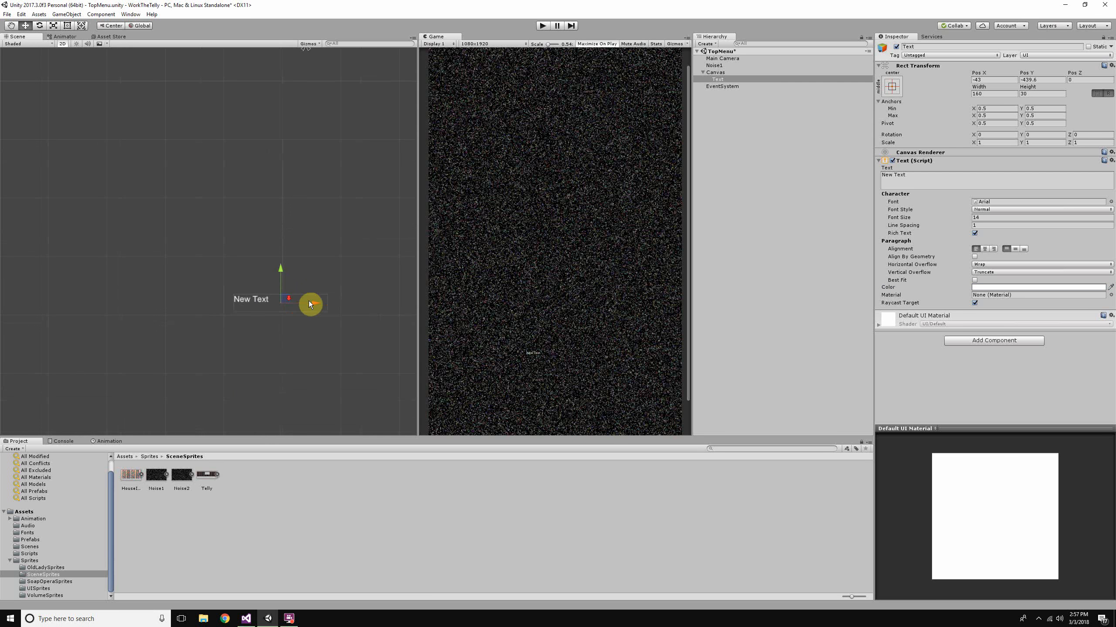
pyautogui.scroll(-1, 909, 97)
# - Compare the Transform of the Noise1 sprite with the Rect Transform of the Text object
pyautogui.click(714, 65)
pyautogui.click(993, 73)
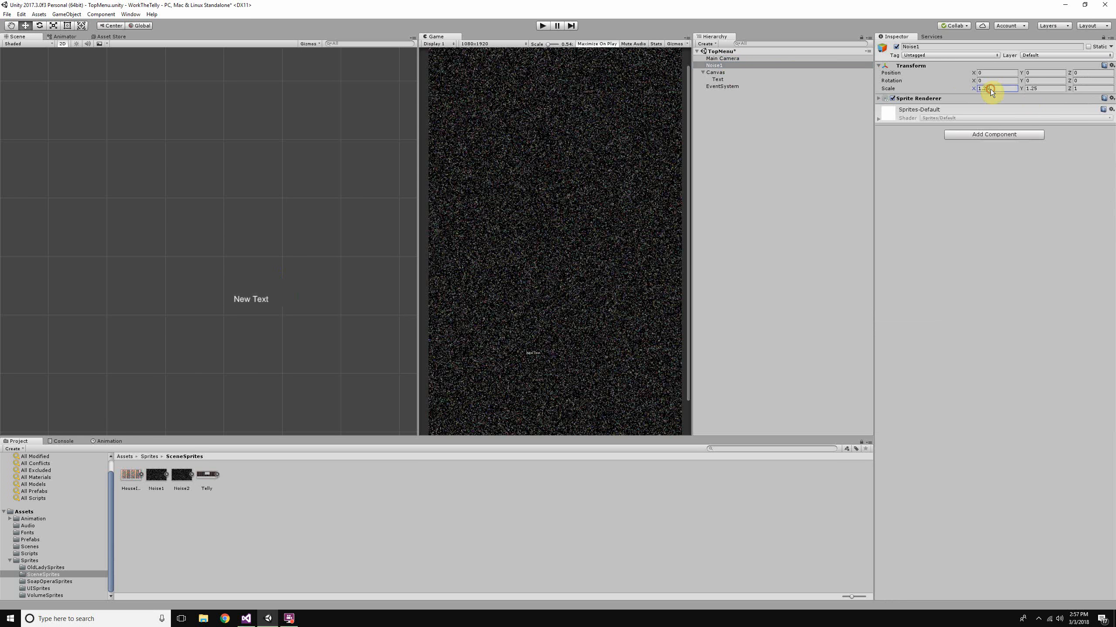
pyautogui.click(749, 79)
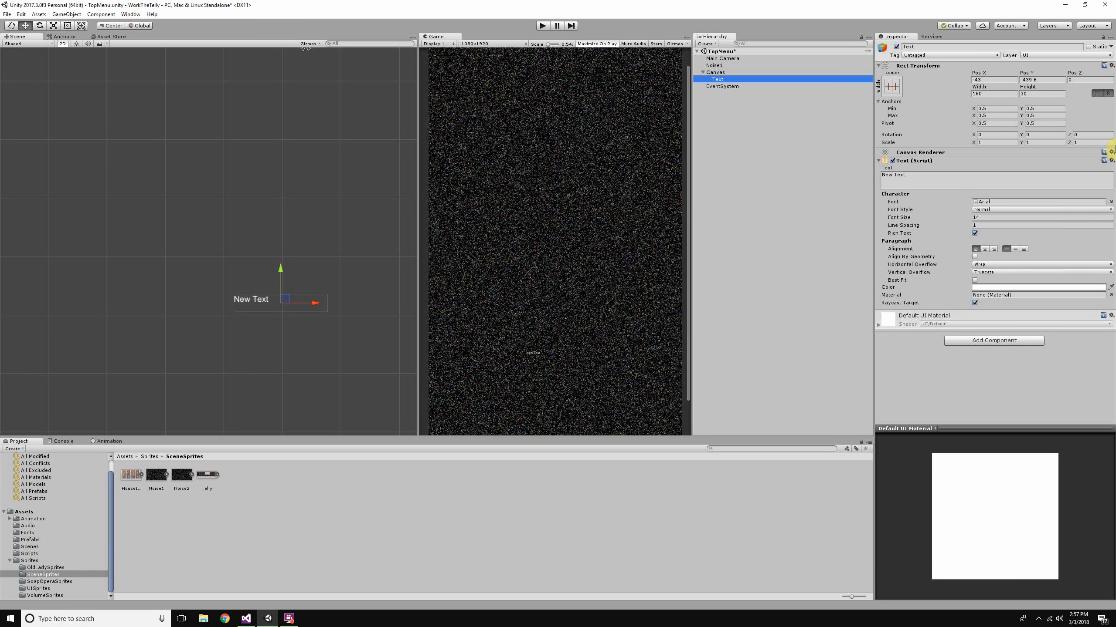
pyautogui.click(989, 142)
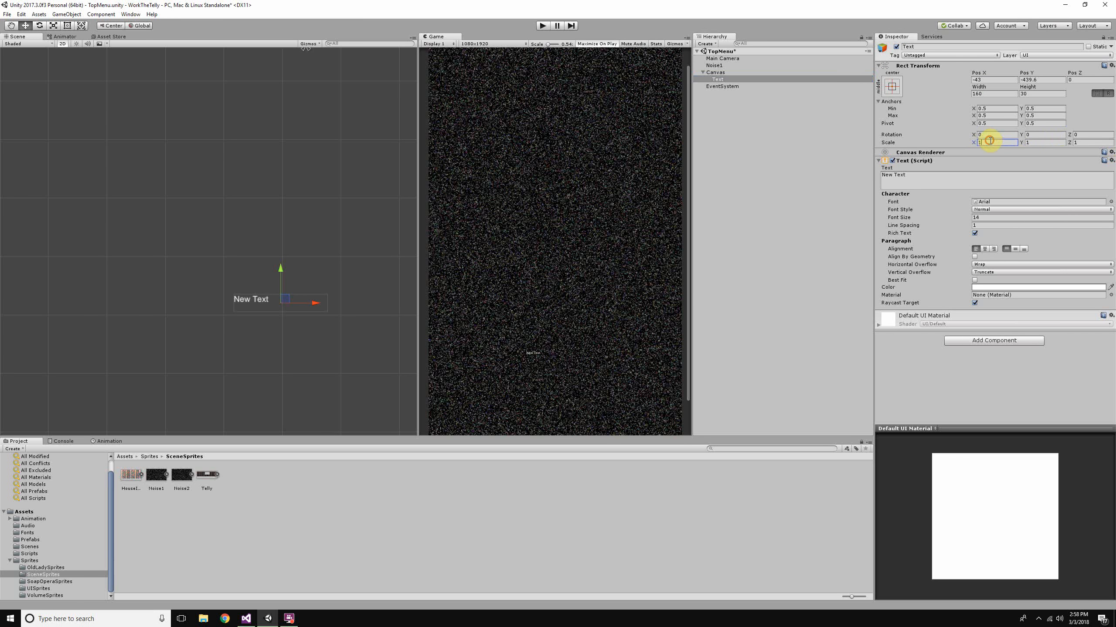
pyautogui.click(949, 66)
pyautogui.click(958, 68)
# - Set the Game view resolution to 640x960
pyautogui.scroll(-2, 564, 219)
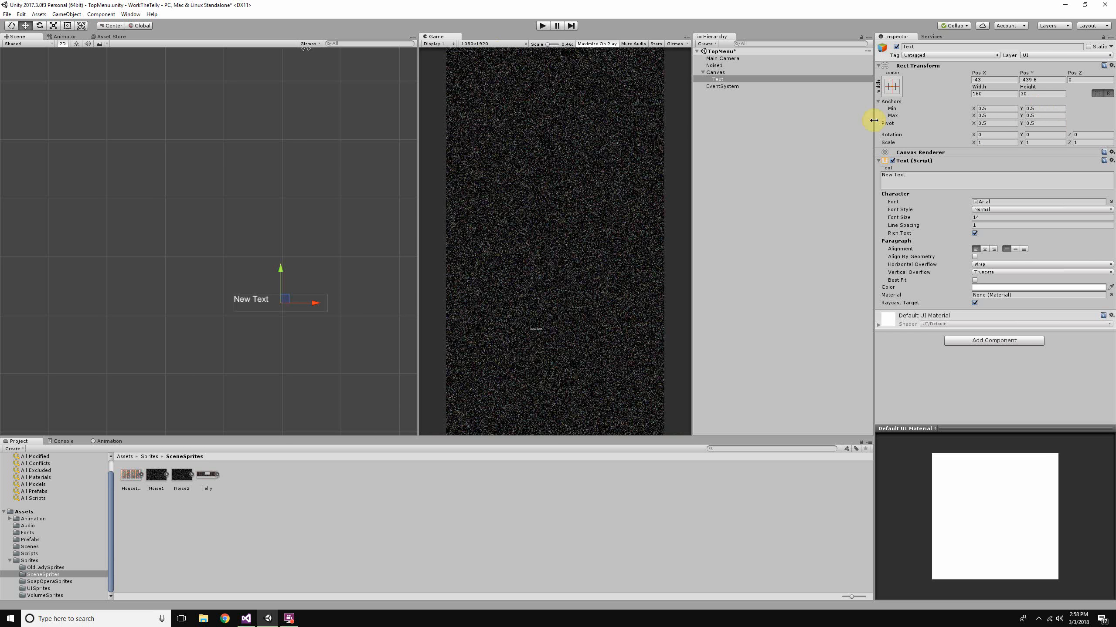
pyautogui.click(498, 43)
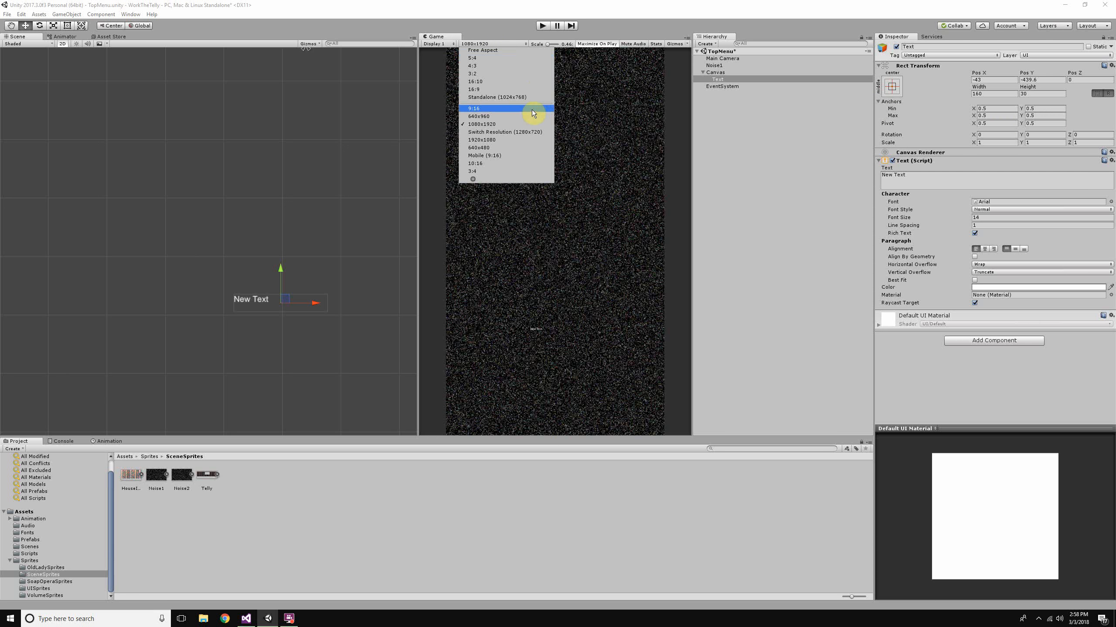
pyautogui.click(512, 116)
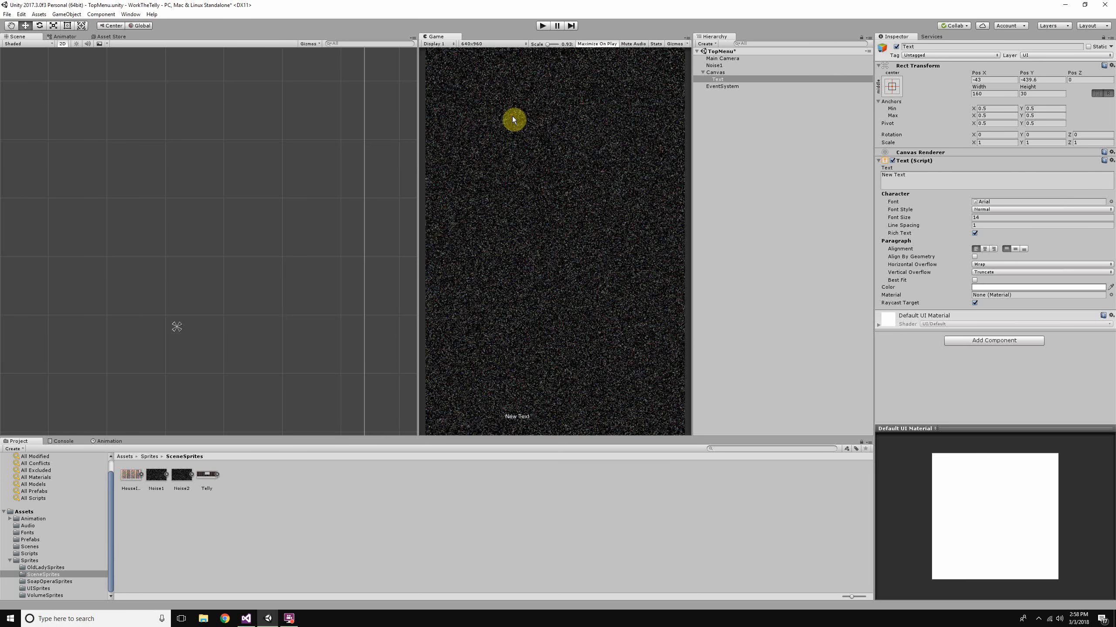
# - Widen the Game view and set its aspect ratio to 16:10
pyautogui.moveTo(417, 224); pyautogui.dragTo(260, 222)
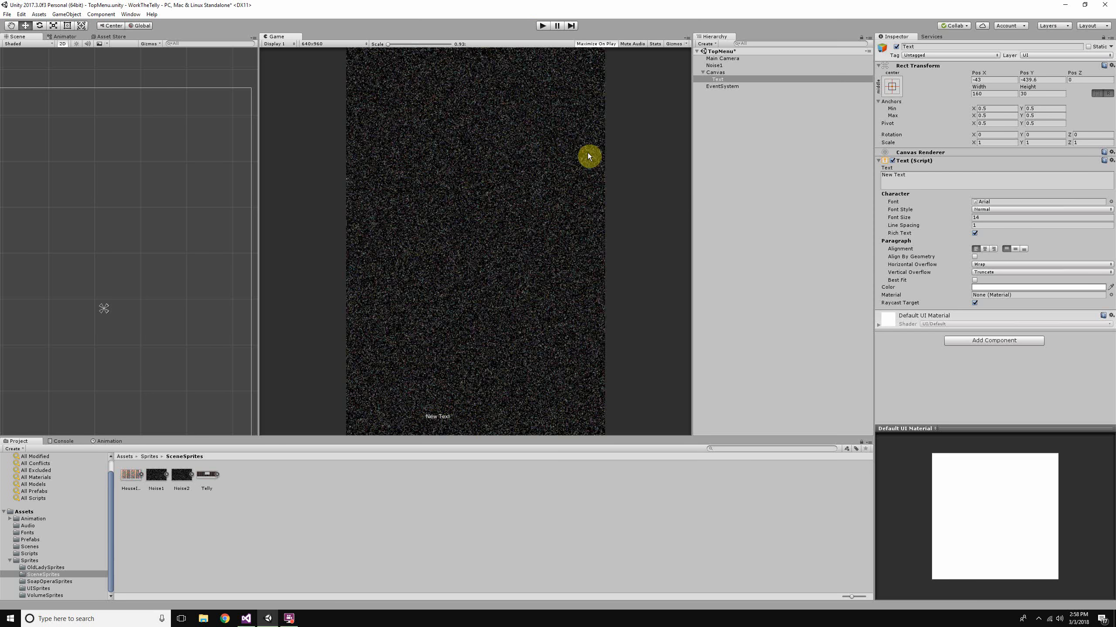
pyautogui.click(349, 46)
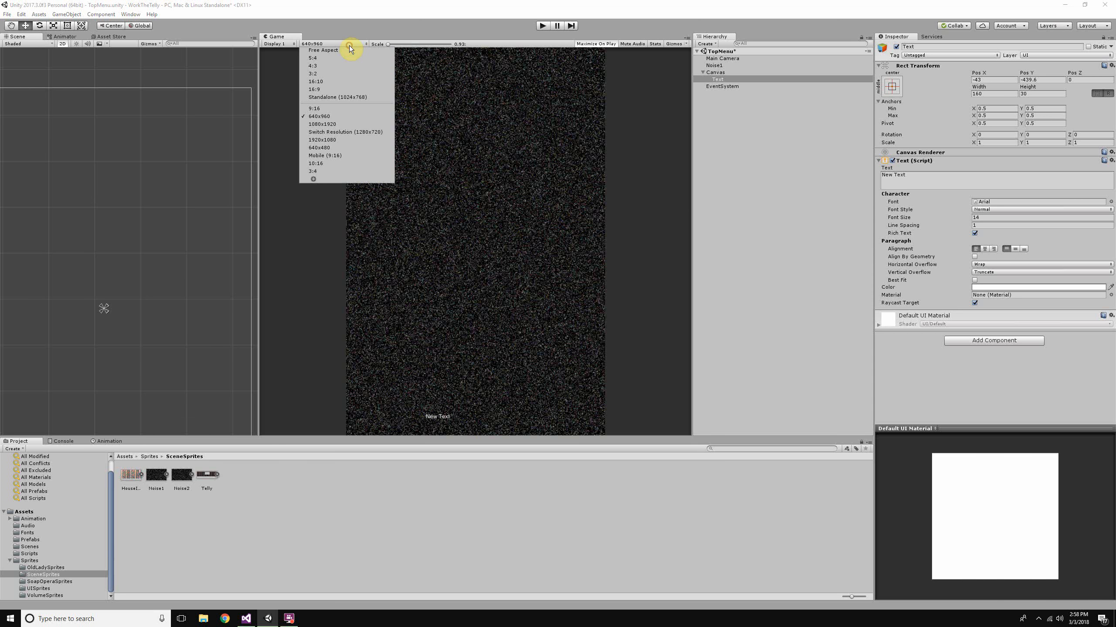
pyautogui.click(352, 83)
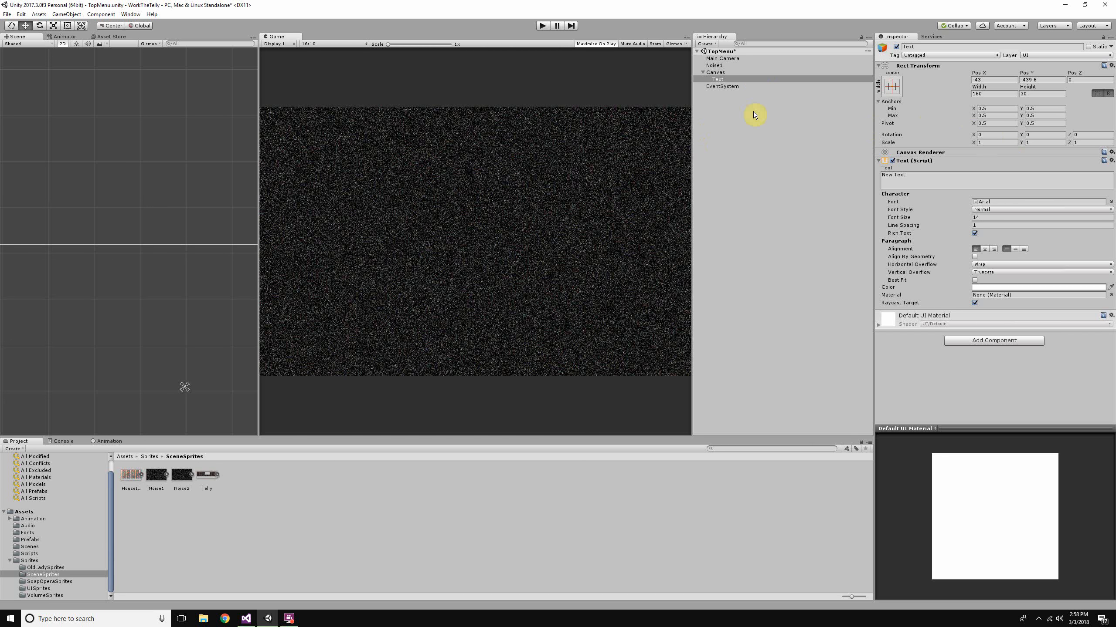
# - Set the Text object's Pos X and Pos Y to 0 and align its text to the horizontal centre
pyautogui.click(997, 79)
pyautogui.write('0')
pyautogui.press('Tab')
pyautogui.write('0')
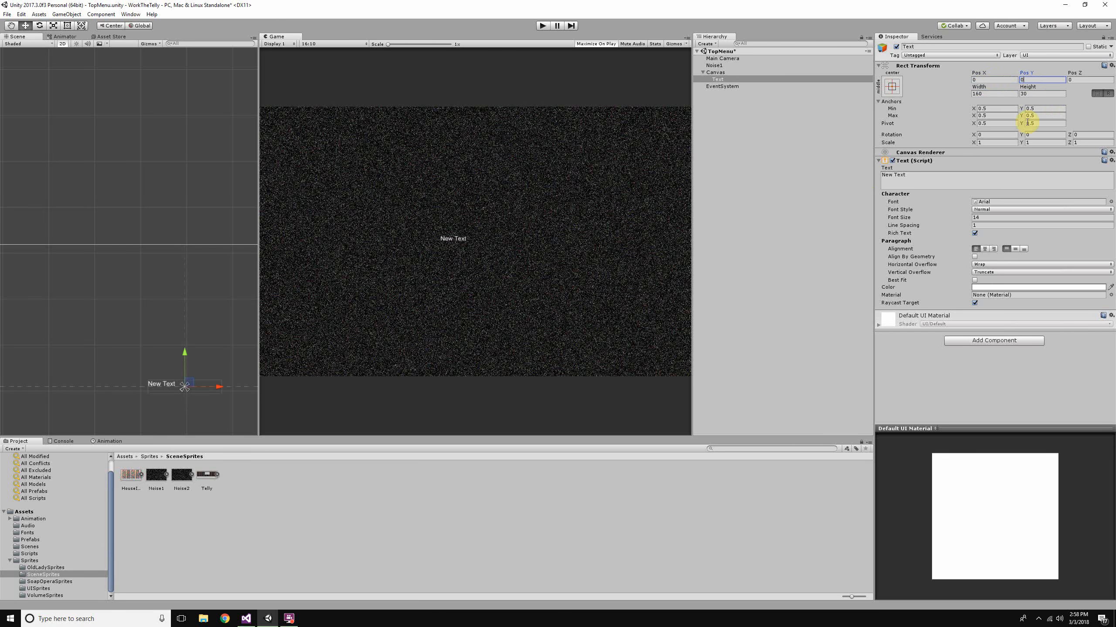
pyautogui.click(1002, 94)
pyautogui.click(1027, 95)
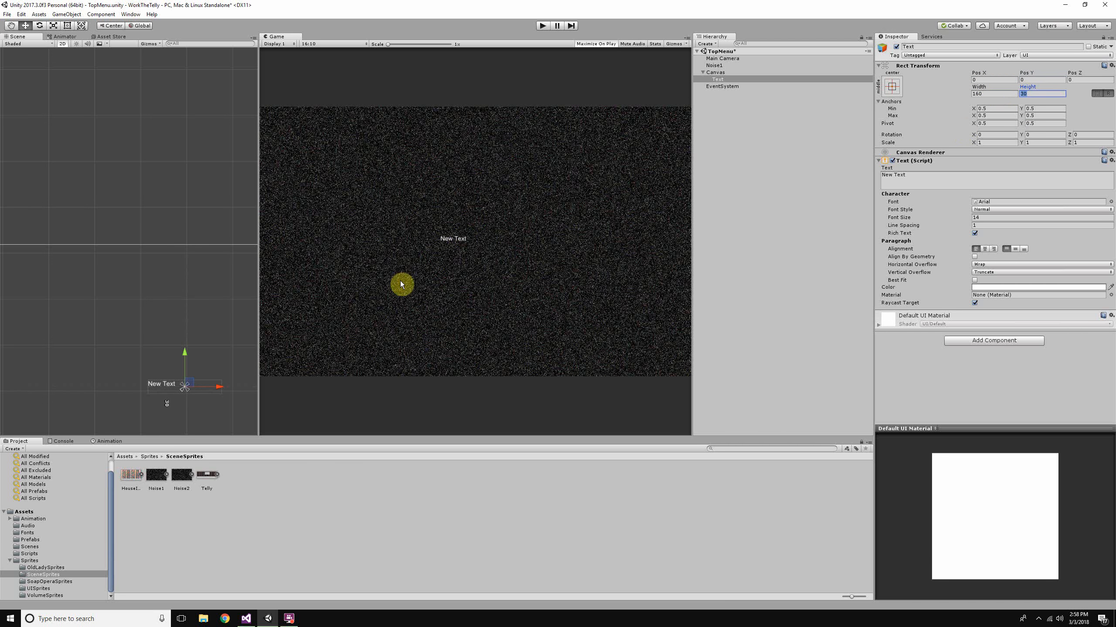
pyautogui.click(984, 249)
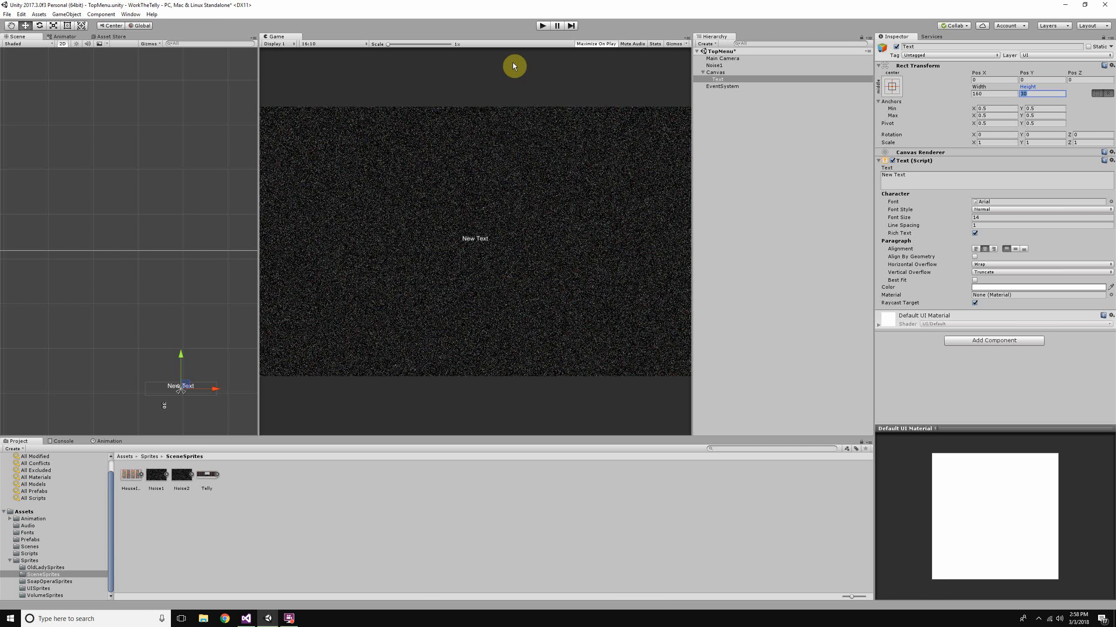
pyautogui.click(996, 81)
pyautogui.moveTo(983, 76); pyautogui.dragTo(938, 80)
pyautogui.write('0')
# - Compare how the text appears in the Game view at 1920x1080 and at 1080x1920
pyautogui.click(334, 44)
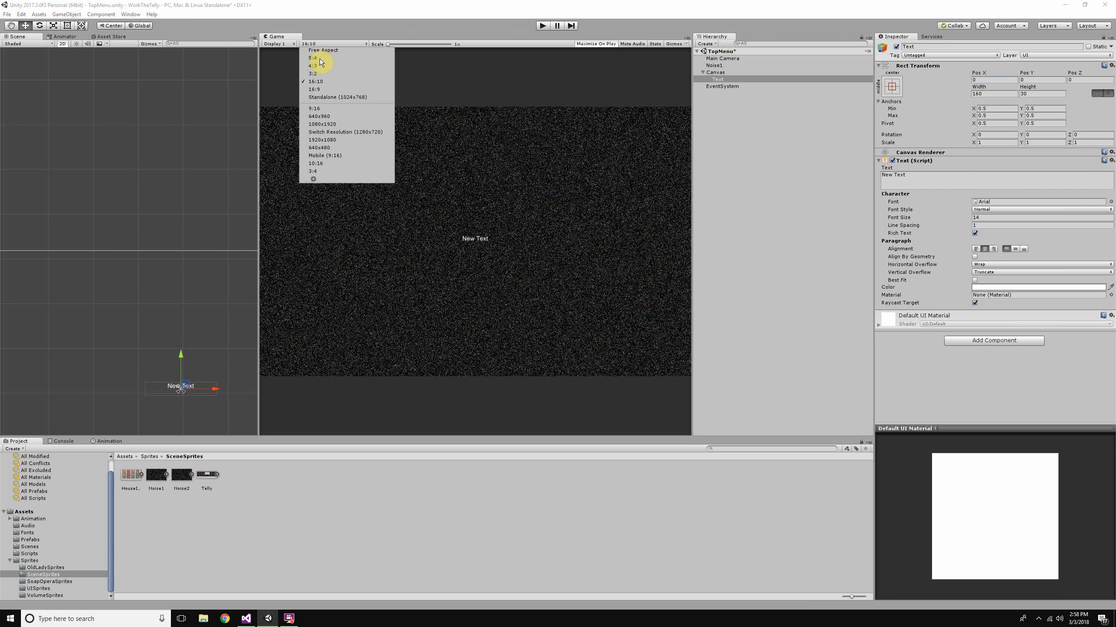
pyautogui.click(374, 140)
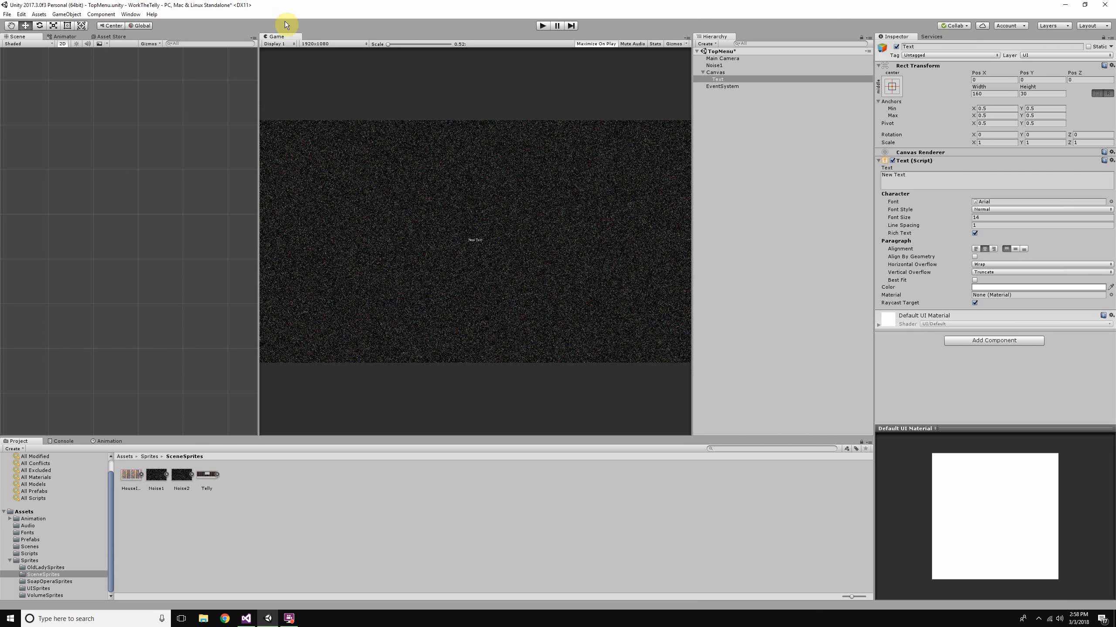
pyautogui.click(330, 44)
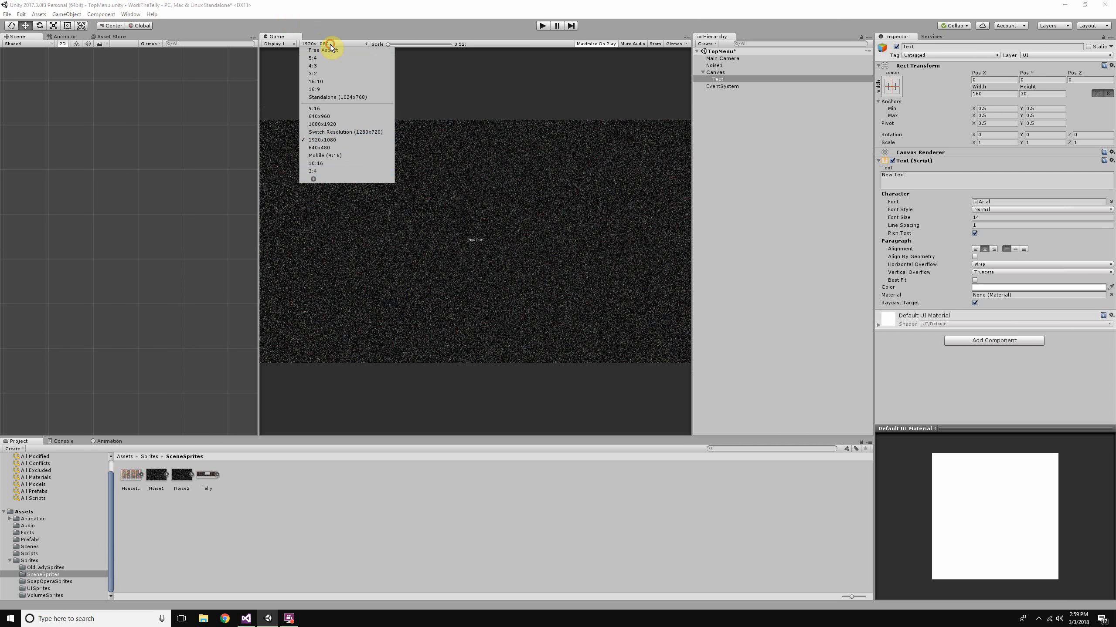
pyautogui.click(345, 124)
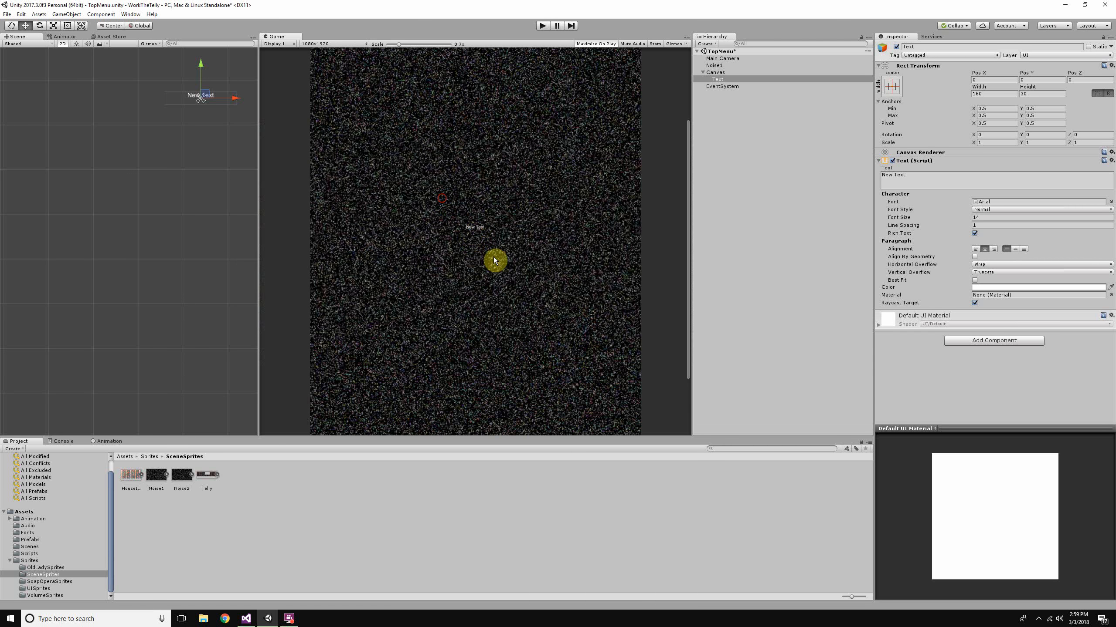
pyautogui.scroll(3, 481, 239)
pyautogui.scroll(-5, 486, 240)
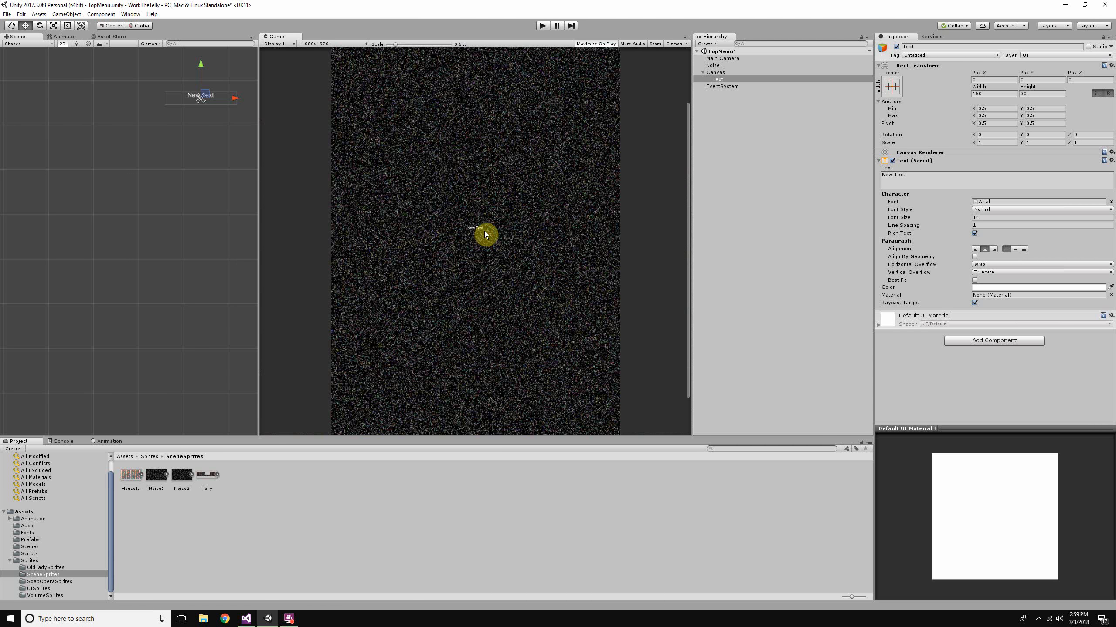
pyautogui.scroll(-2, 484, 232)
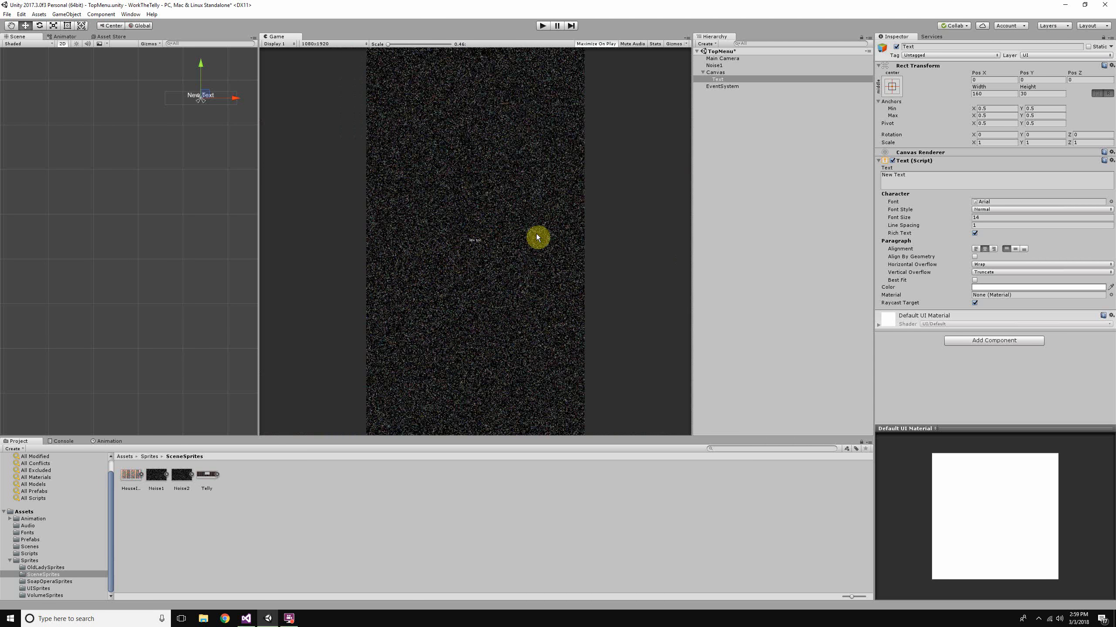
# - Inspect the size of the text in the Game view at 640x960
pyautogui.click(333, 44)
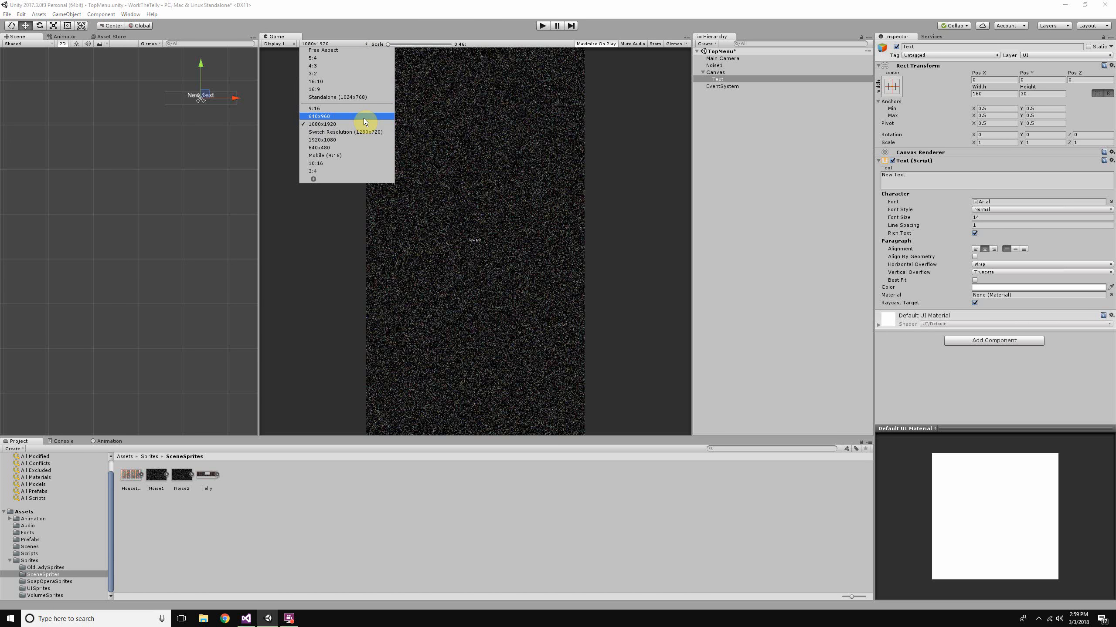
pyautogui.click(363, 116)
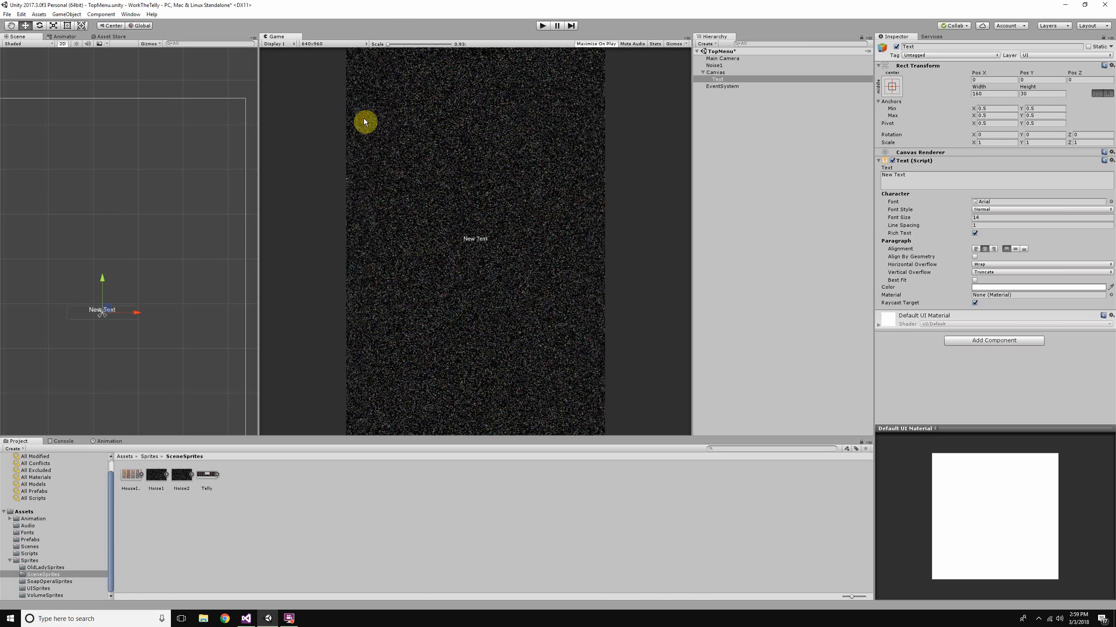
pyautogui.scroll(3, 467, 268)
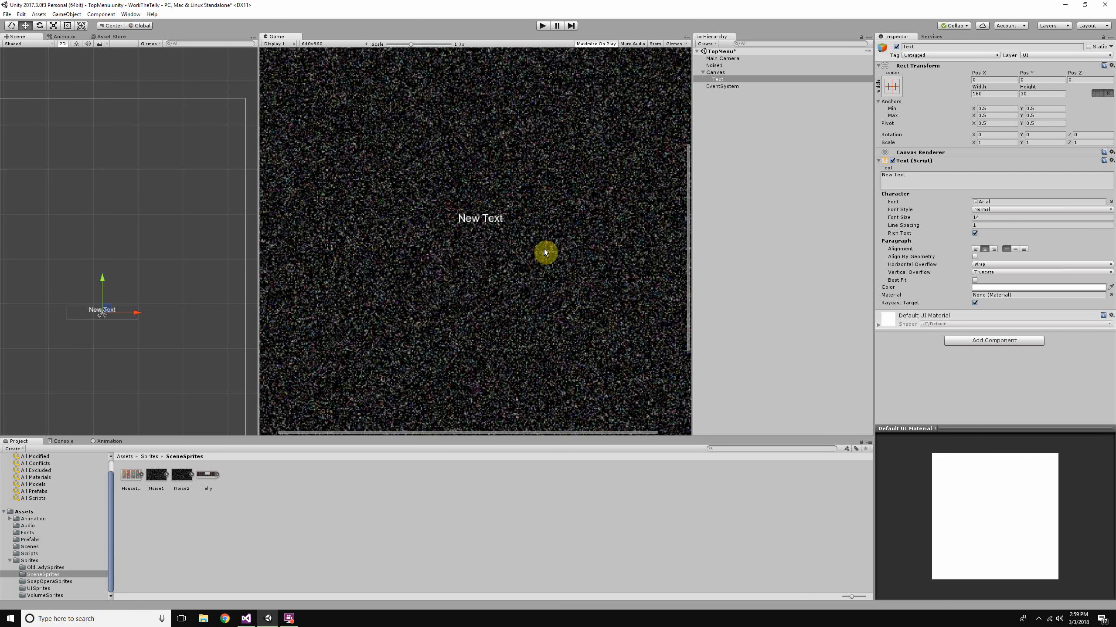
pyautogui.click(997, 218)
pyautogui.scroll(-5, 406, 283)
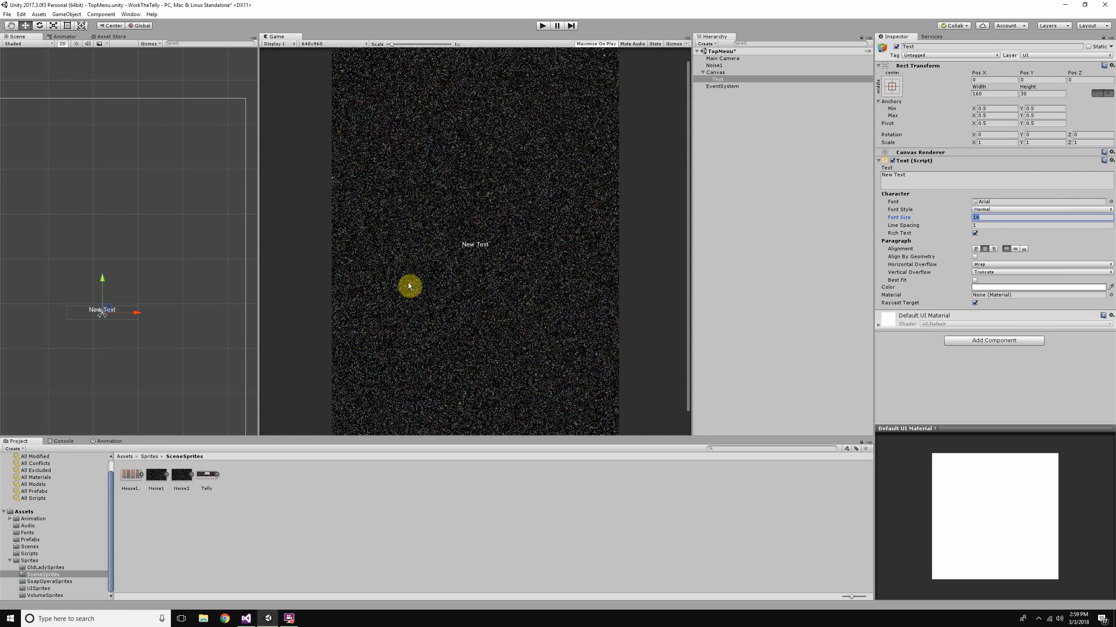
pyautogui.hotkey('ctrl', 'z')
pyautogui.hotkey('ctrl', 'z')
pyautogui.hotkey('ctrl', 'z')
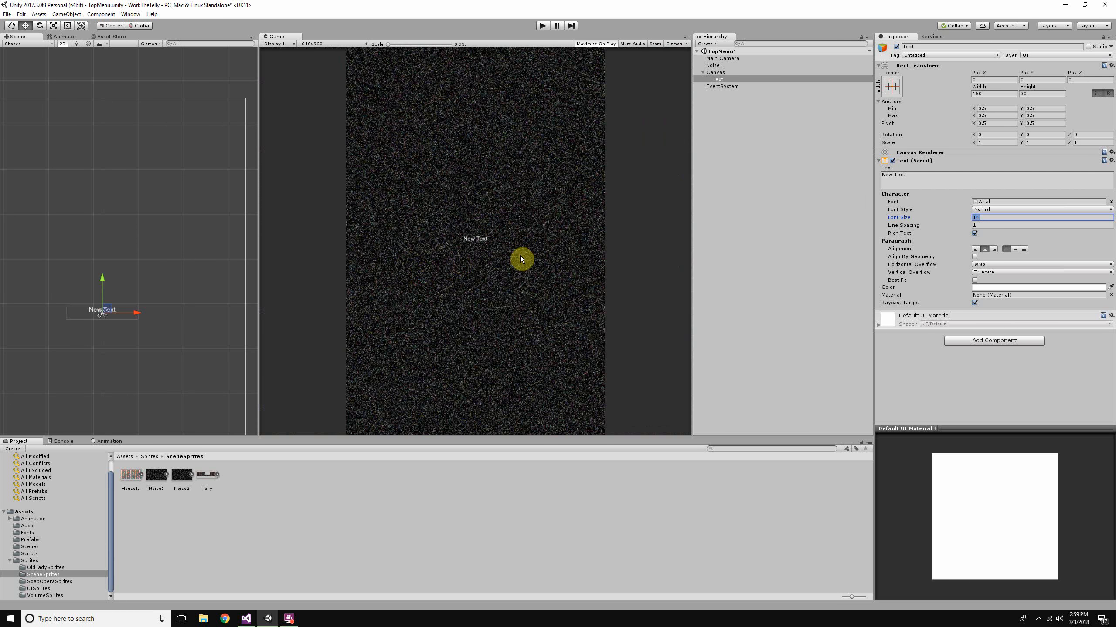
pyautogui.hotkey('ctrl', 'z')
pyautogui.hotkey('ctrl', 'y')
pyautogui.hotkey('ctrl', 'y')
# - Set the Game view resolution to 1080x1920 and enable Best Fit on the Text object
pyautogui.click(336, 43)
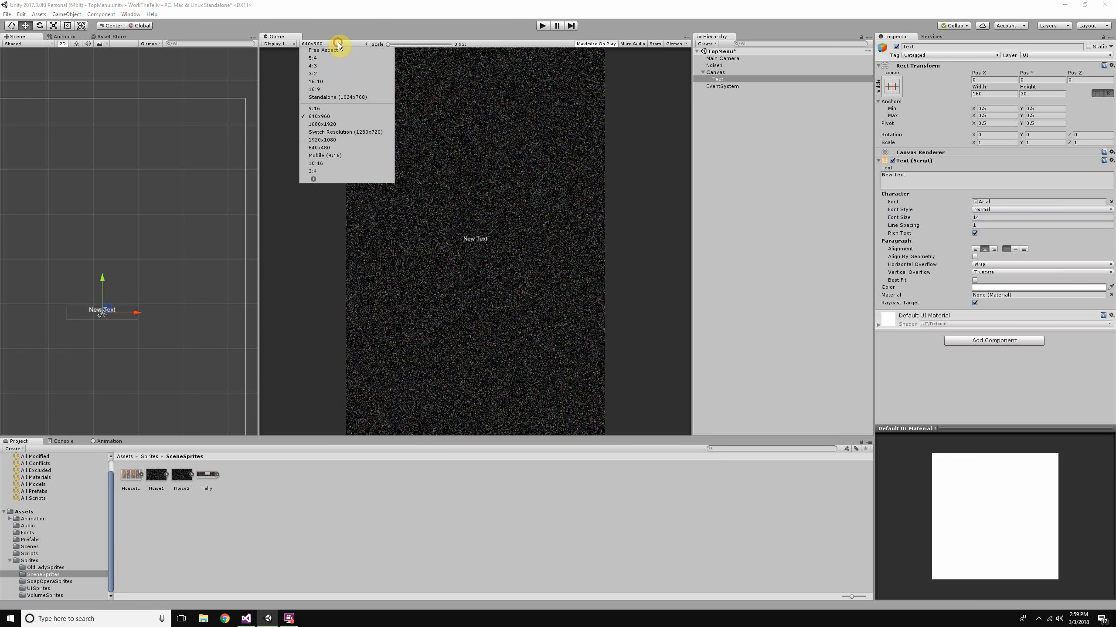
pyautogui.click(369, 125)
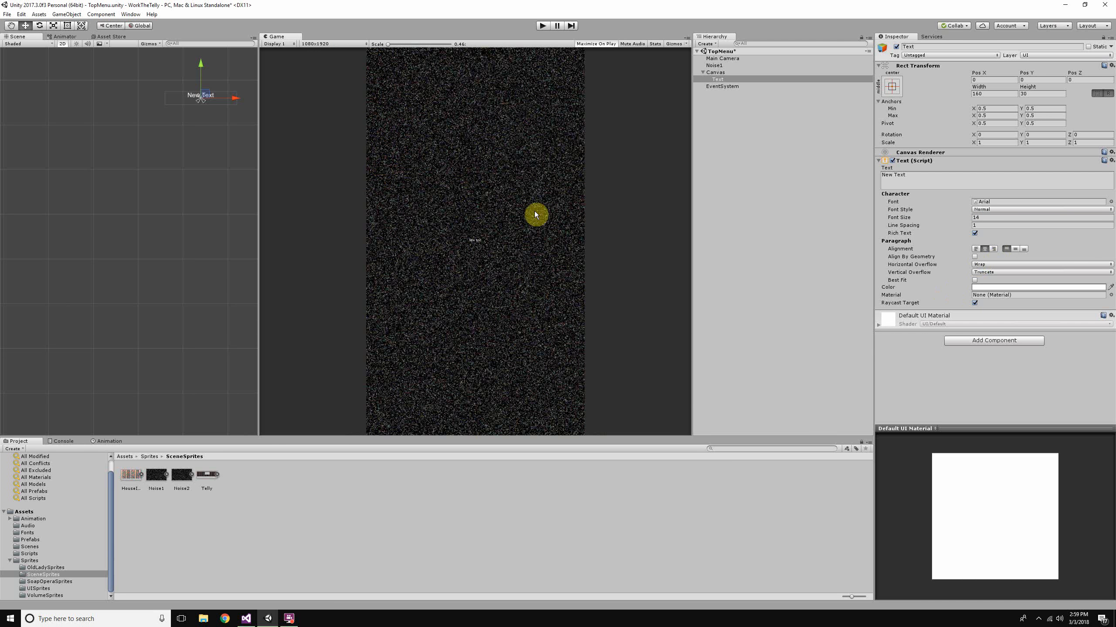
pyautogui.click(974, 280)
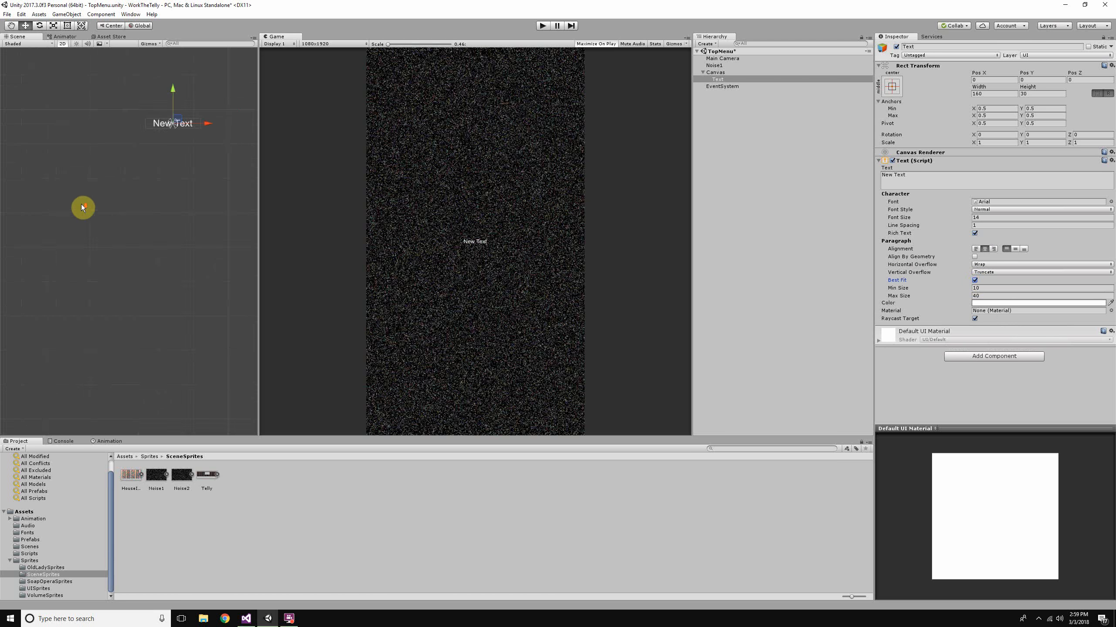
pyautogui.scroll(-5, 147, 205)
pyautogui.scroll(3, 496, 214)
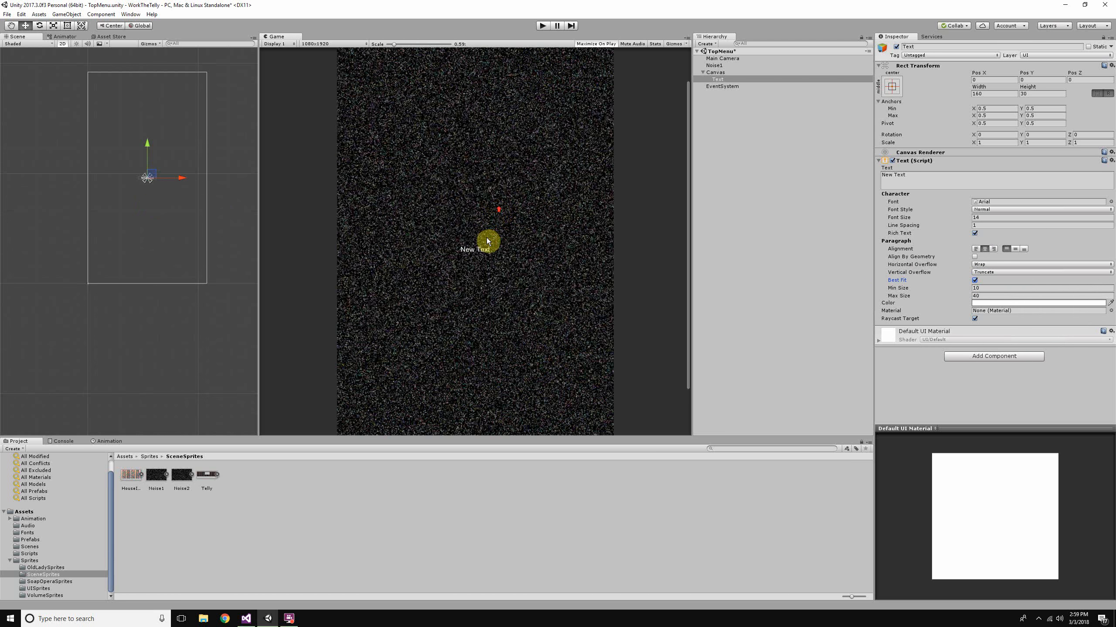
pyautogui.scroll(3, 159, 189)
pyautogui.scroll(2, 158, 188)
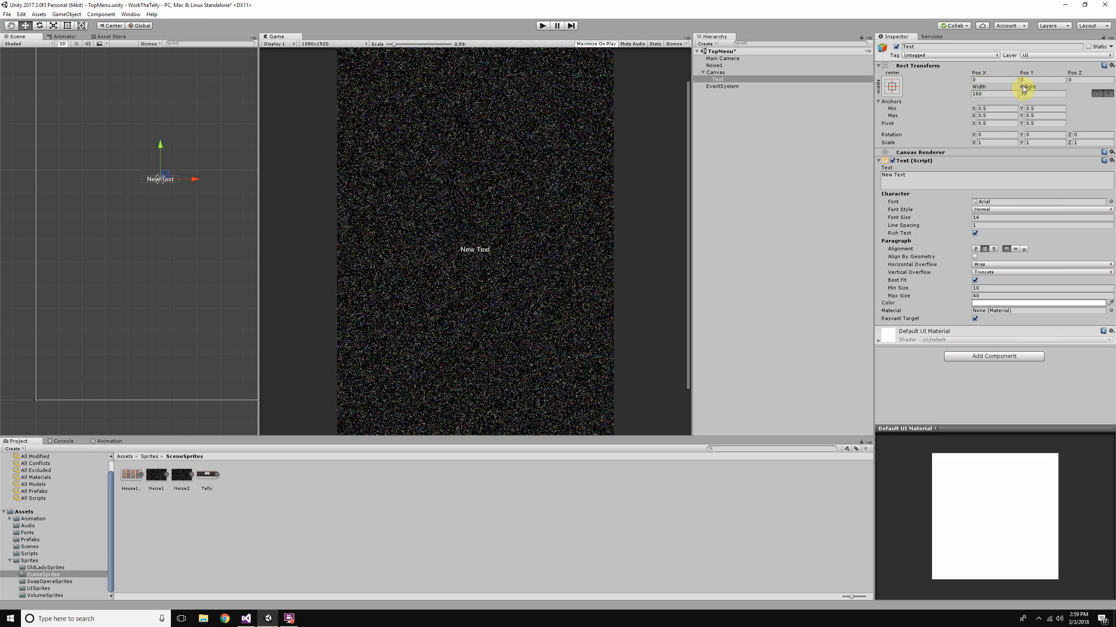
# - Enlarge the Text object's rectangle to a width of about 586 and a height of about 82
pyautogui.moveTo(1030, 89); pyautogui.dragTo(676, 115)
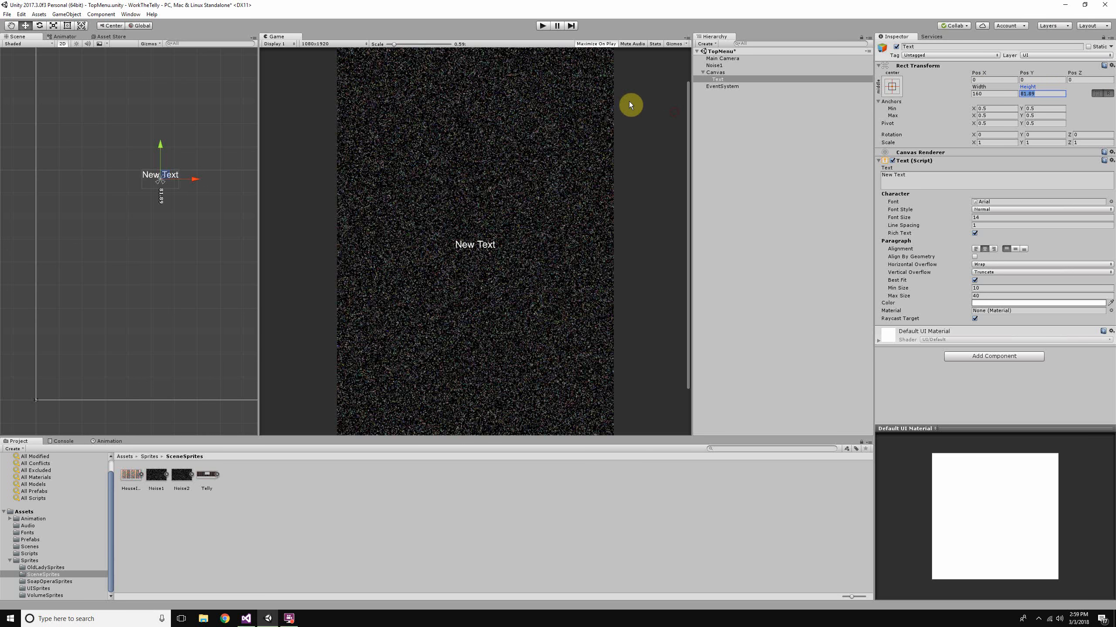
pyautogui.moveTo(979, 87); pyautogui.dragTo(1012, 142)
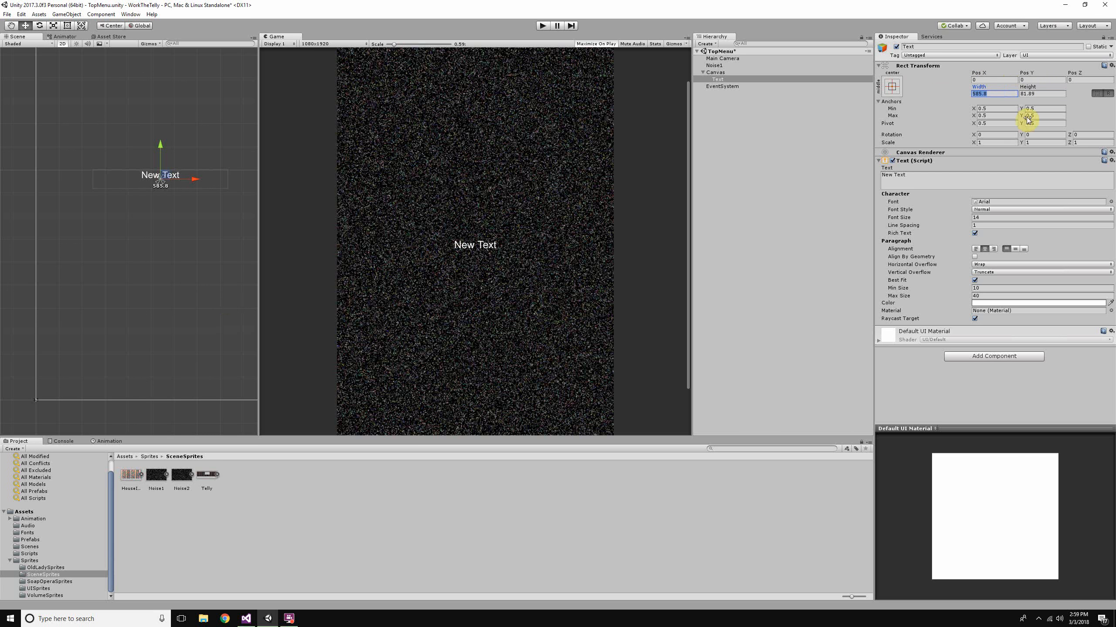
pyautogui.click(138, 167)
pyautogui.click(167, 178)
pyautogui.scroll(-3, 189, 186)
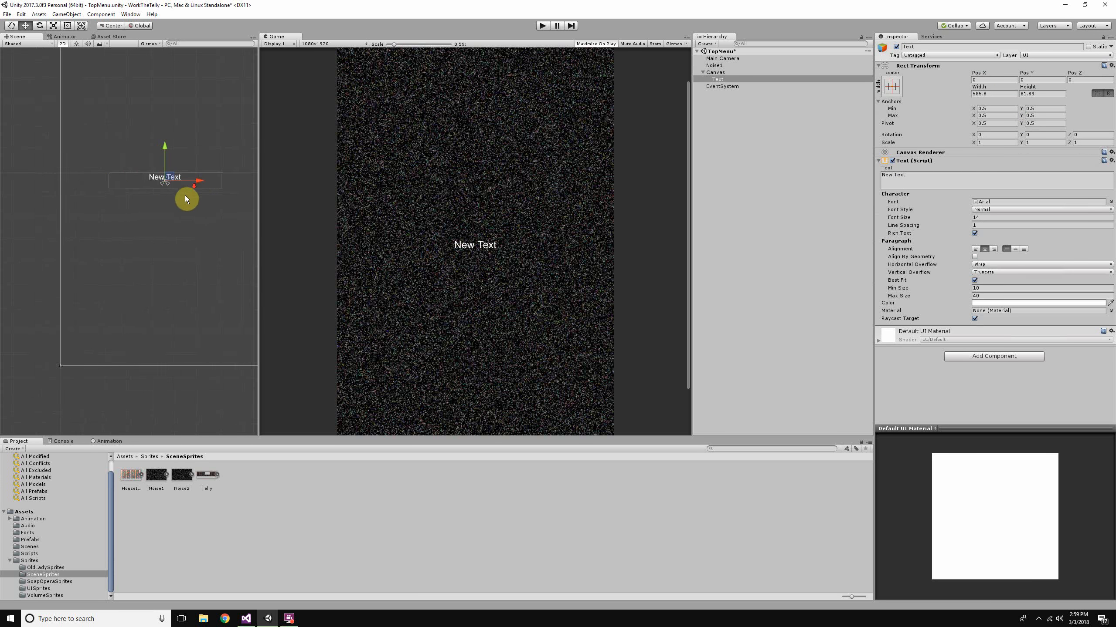
# - Resize the Text object's rectangle in the scene with the Rect Tool to about 685 wide and 919 high
pyautogui.click(81, 27)
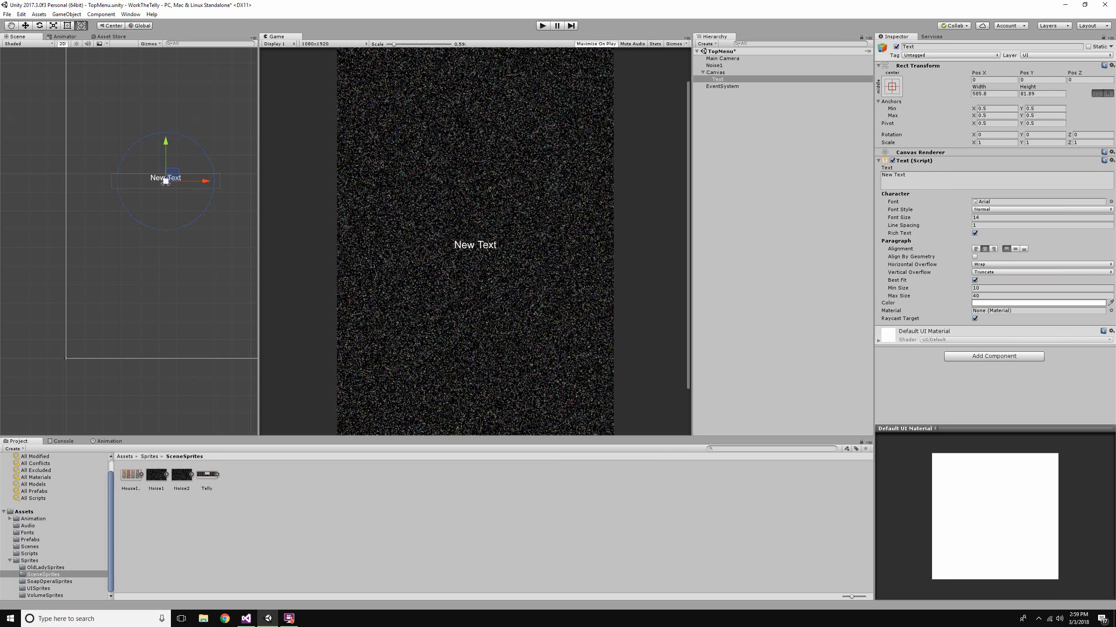
pyautogui.click(71, 30)
pyautogui.scroll(-1, 229, 205)
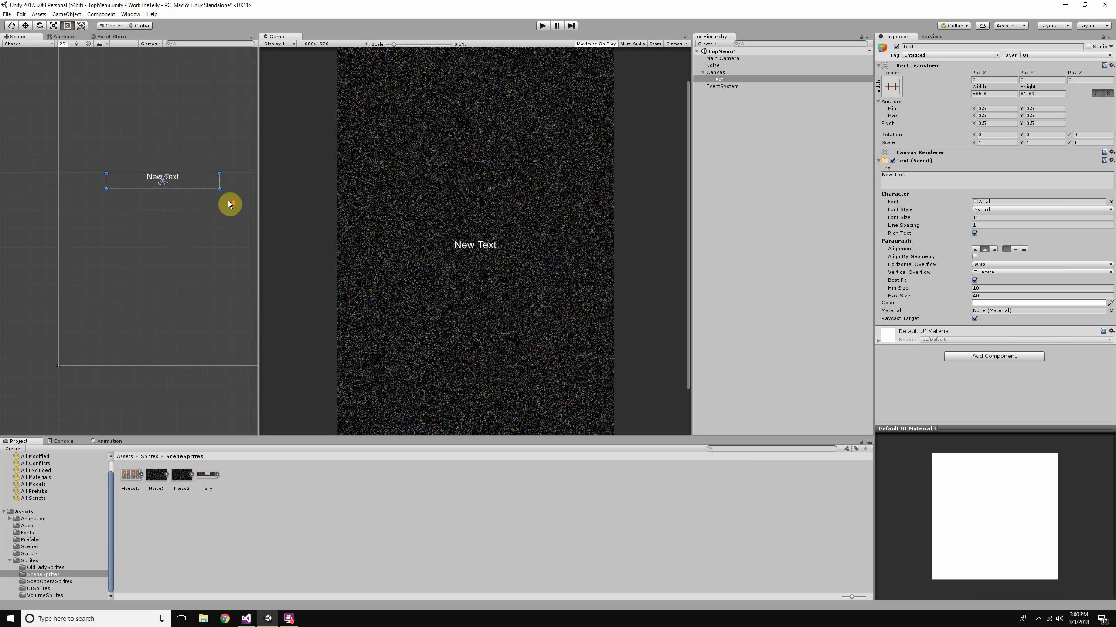
pyautogui.moveTo(213, 192); pyautogui.dragTo(215, 273)
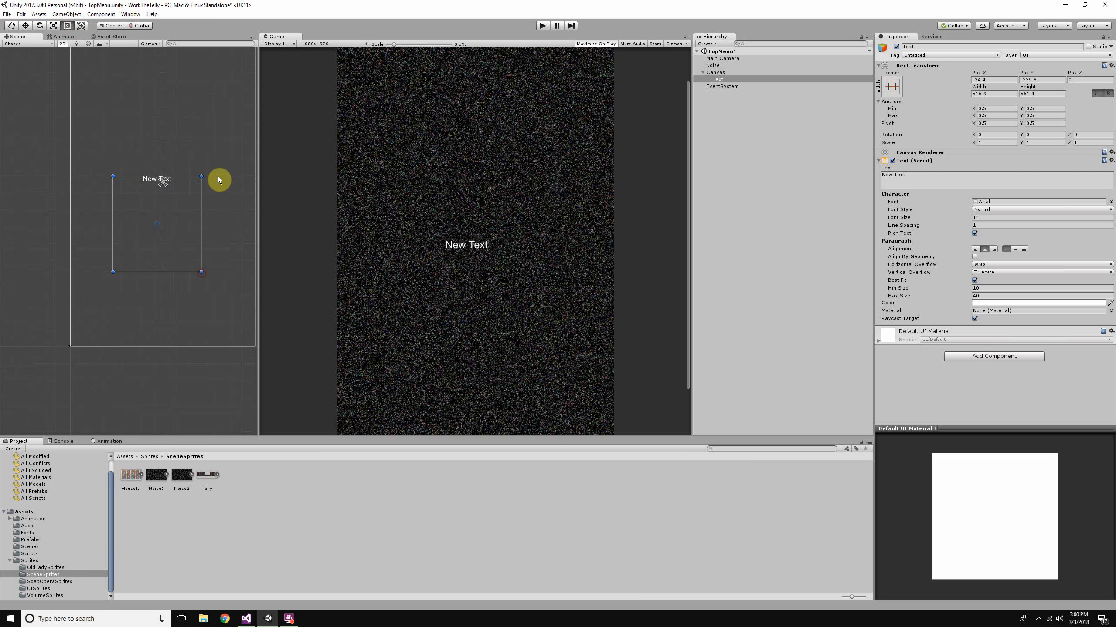
pyautogui.moveTo(212, 176); pyautogui.dragTo(229, 114)
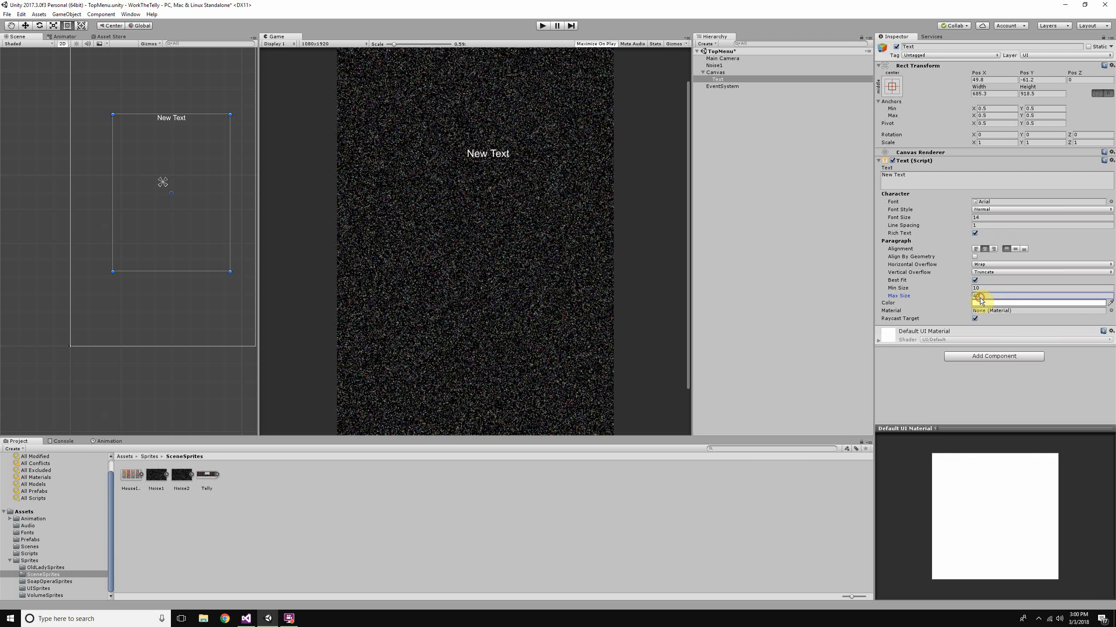
# - Set the Best Fit maximum size to 300 and narrow the Text object's rectangle to a width of about 384
pyautogui.click(961, 297)
pyautogui.write('0')
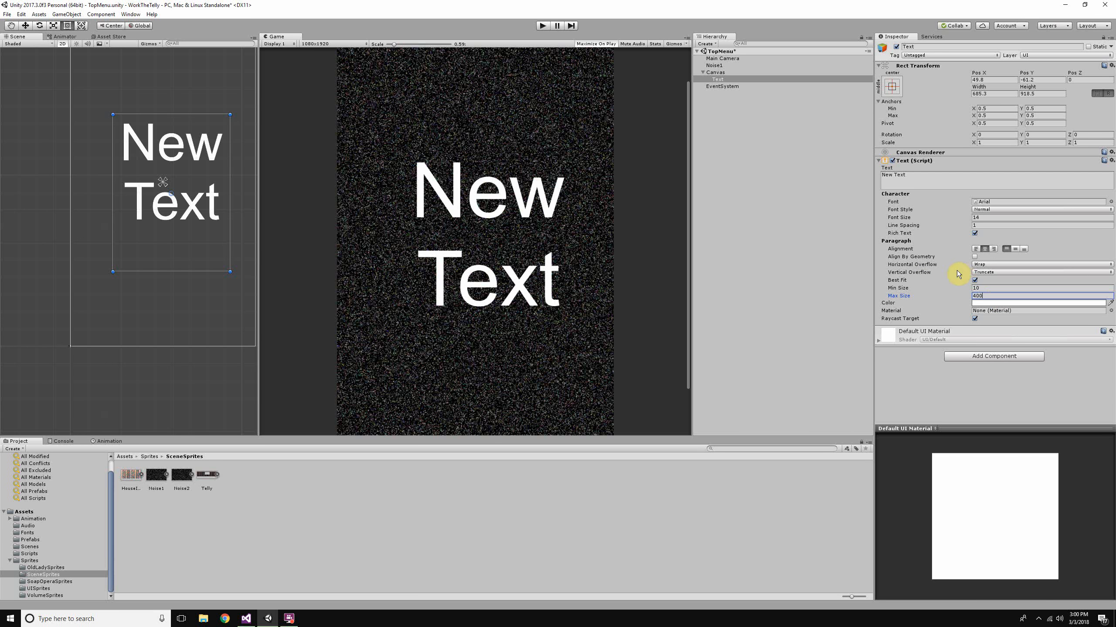
pyautogui.moveTo(231, 190); pyautogui.dragTo(276, 120)
pyautogui.moveTo(91, 242); pyautogui.dragTo(178, 190)
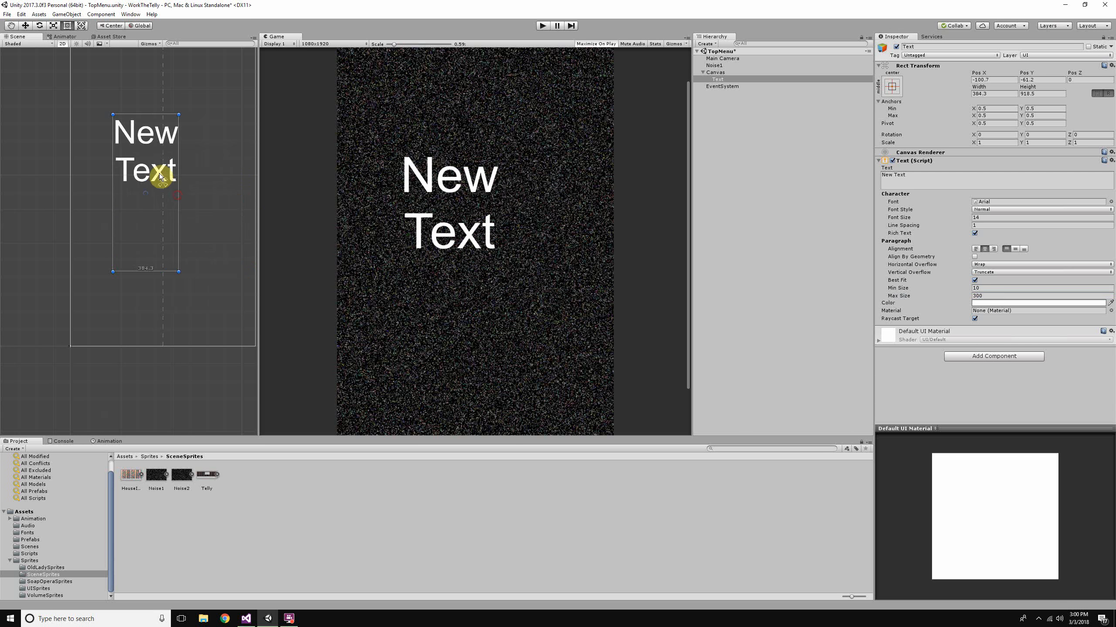
# - Resize the Text object's rectangle to about 588 by 870, and shrink it to about 207 wide and 670 high
pyautogui.moveTo(178, 114); pyautogui.dragTo(200, 124)
pyautogui.scroll(-5, 219, 219)
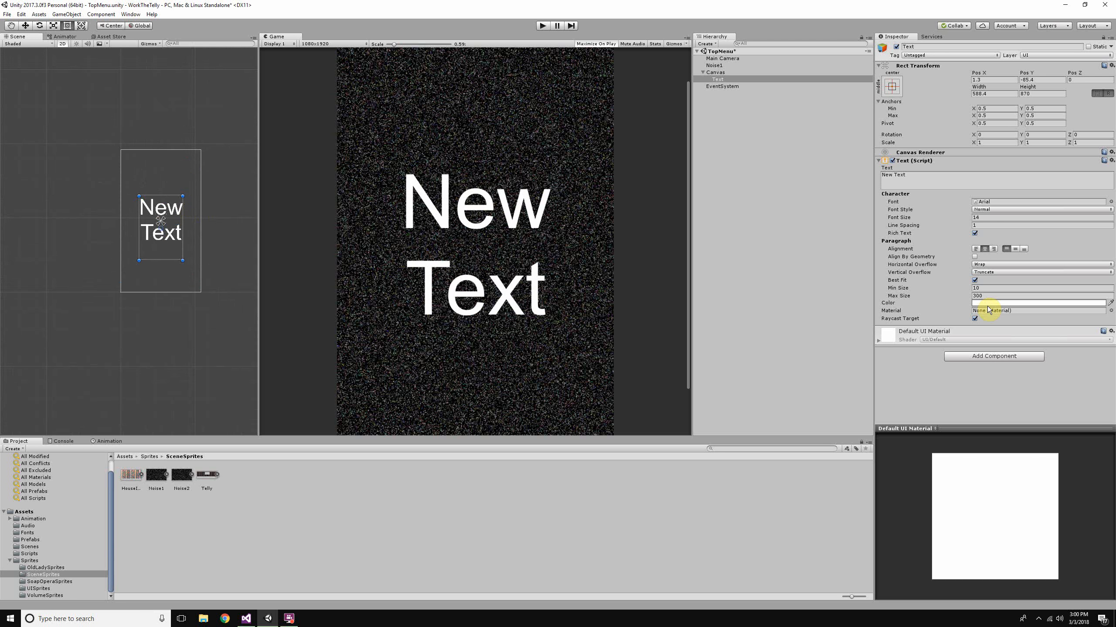
pyautogui.moveTo(182, 196); pyautogui.dragTo(154, 211)
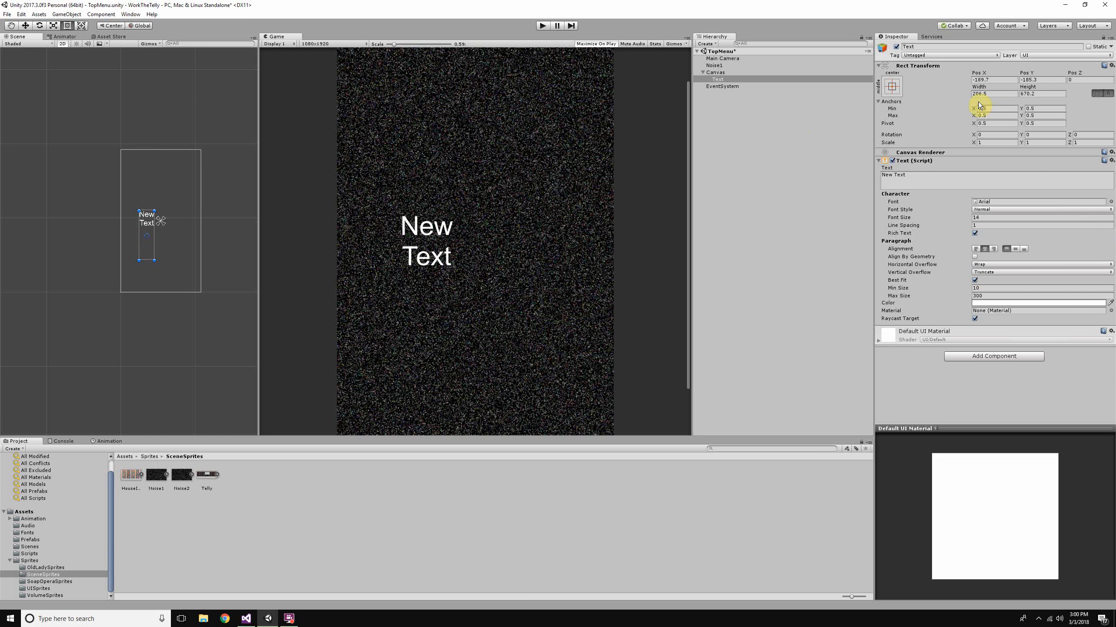
pyautogui.scroll(-2, 405, 242)
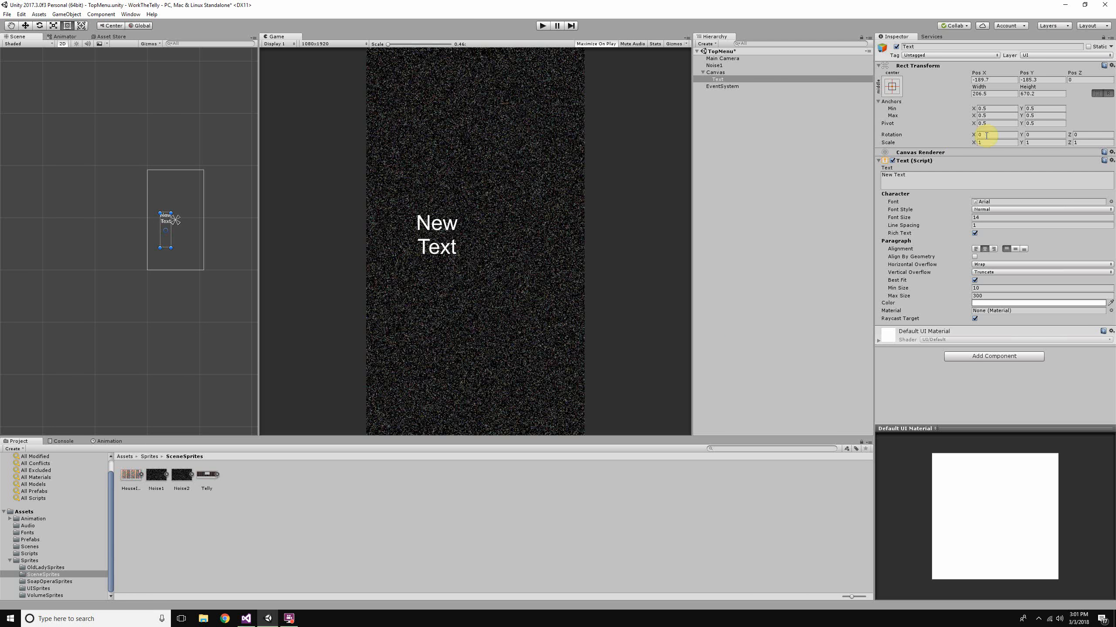
pyautogui.click(892, 85)
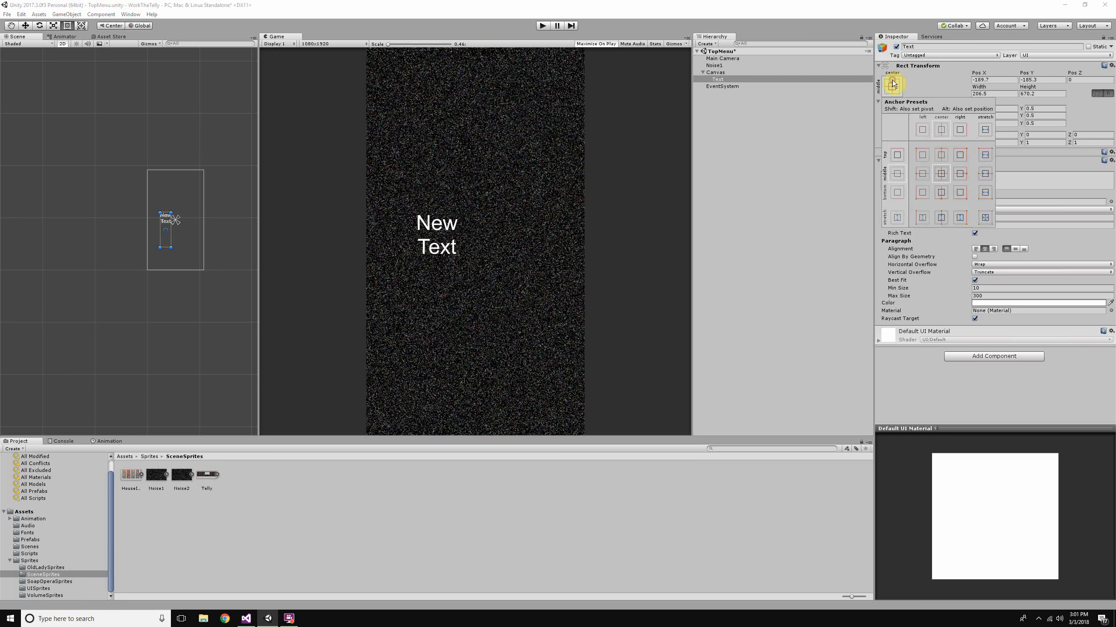
pyautogui.click(892, 83)
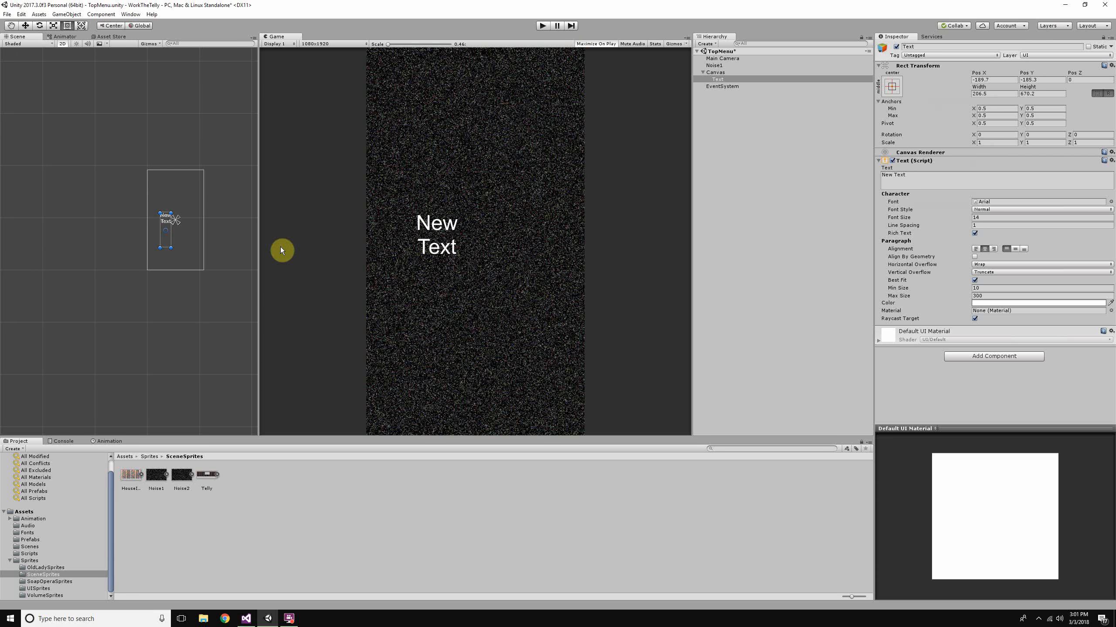
pyautogui.scroll(5, 179, 255)
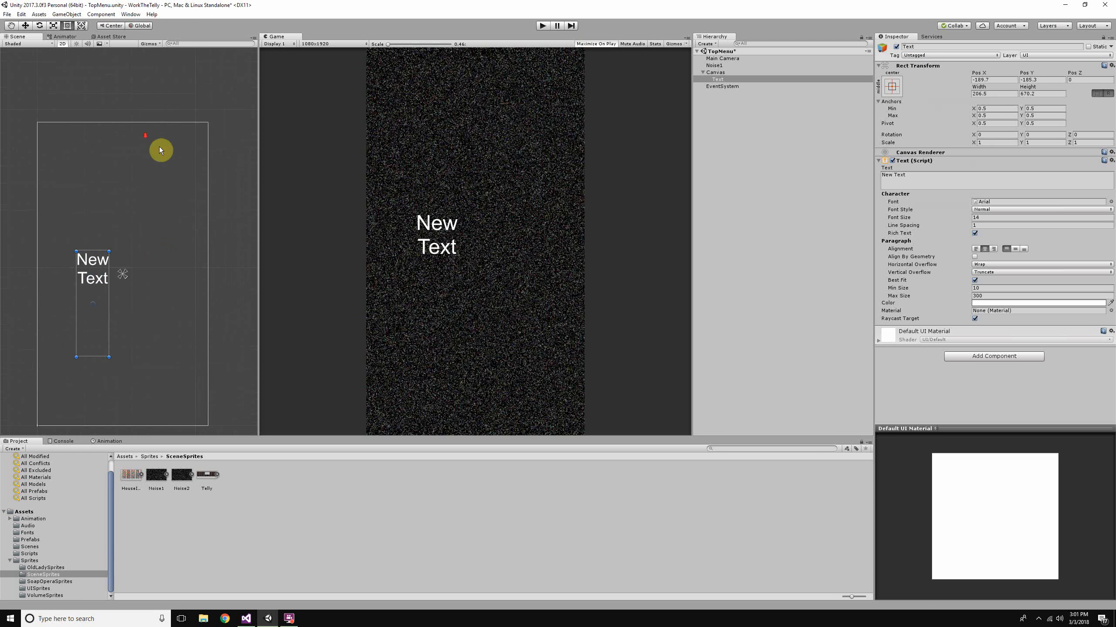
pyautogui.scroll(-1, 160, 150)
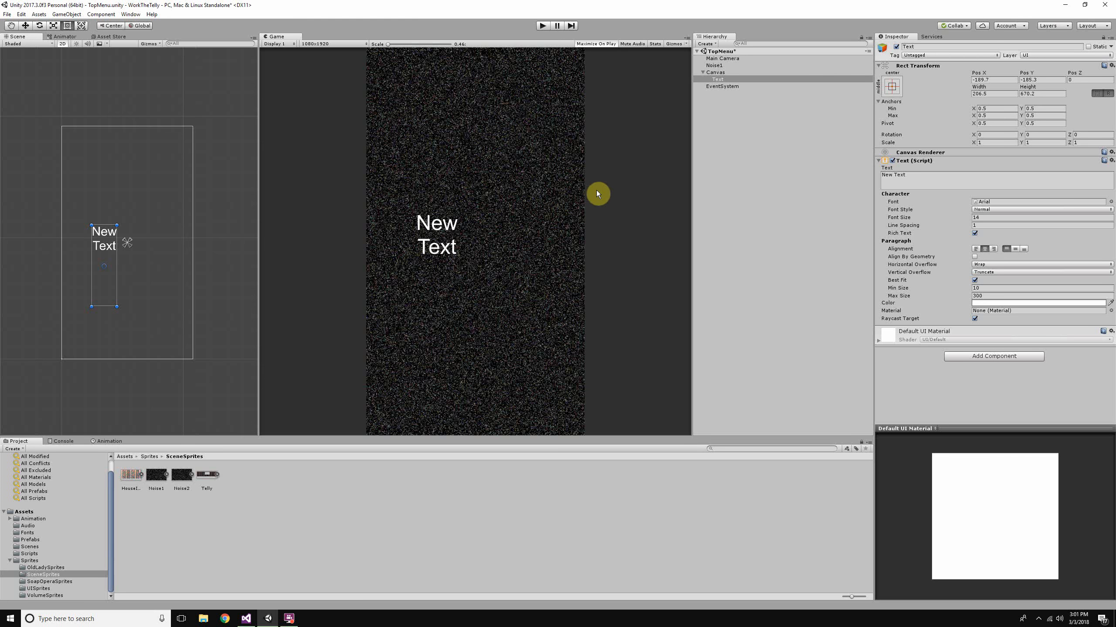
pyautogui.scroll(2, 623, 193)
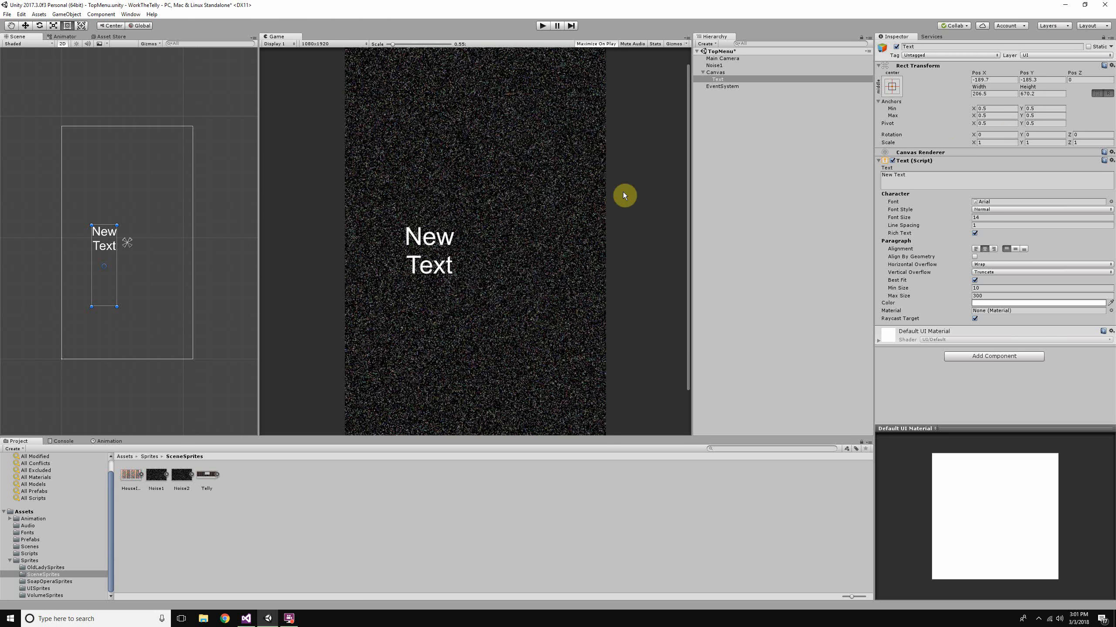
pyautogui.scroll(3, 624, 195)
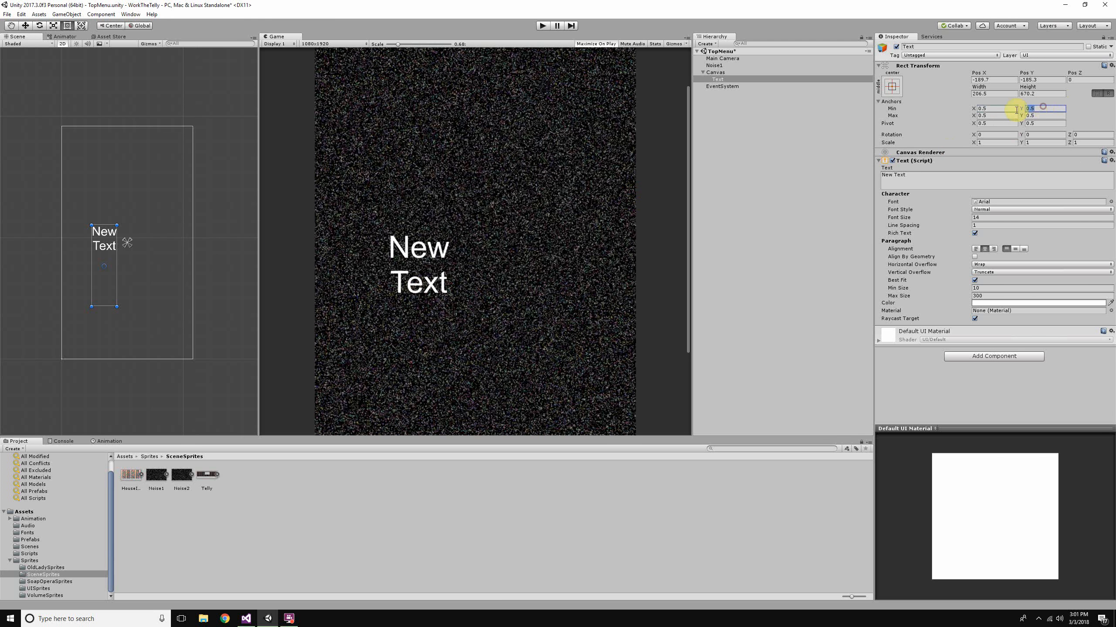
# - Turn off raw edit mode in the Text object's Rect Transform
pyautogui.click(1003, 110)
pyautogui.click(1105, 95)
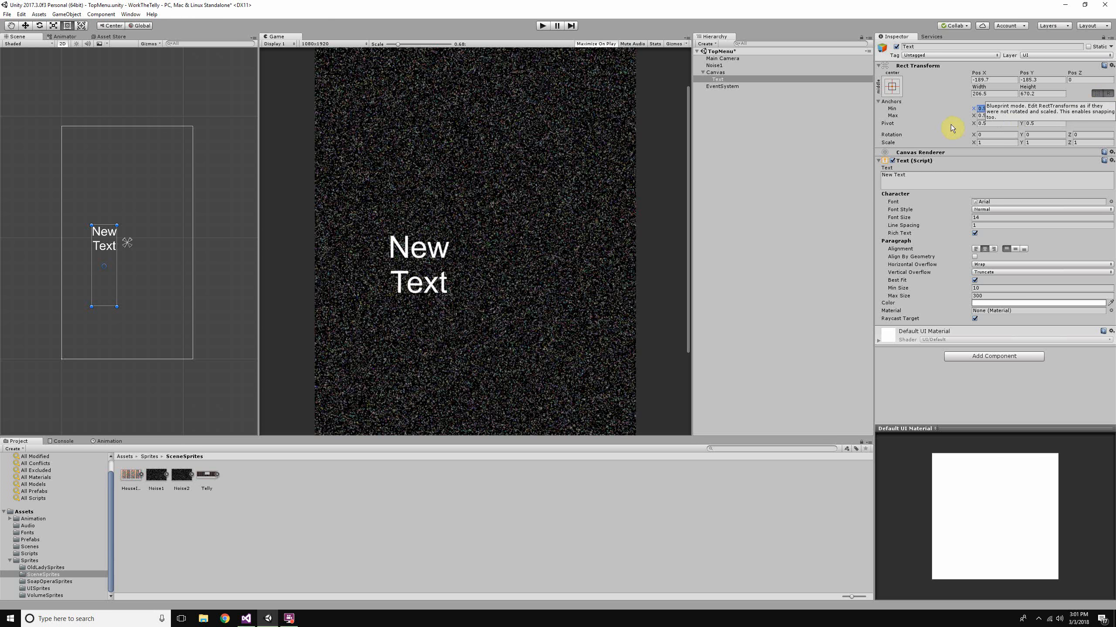
pyautogui.click(1108, 95)
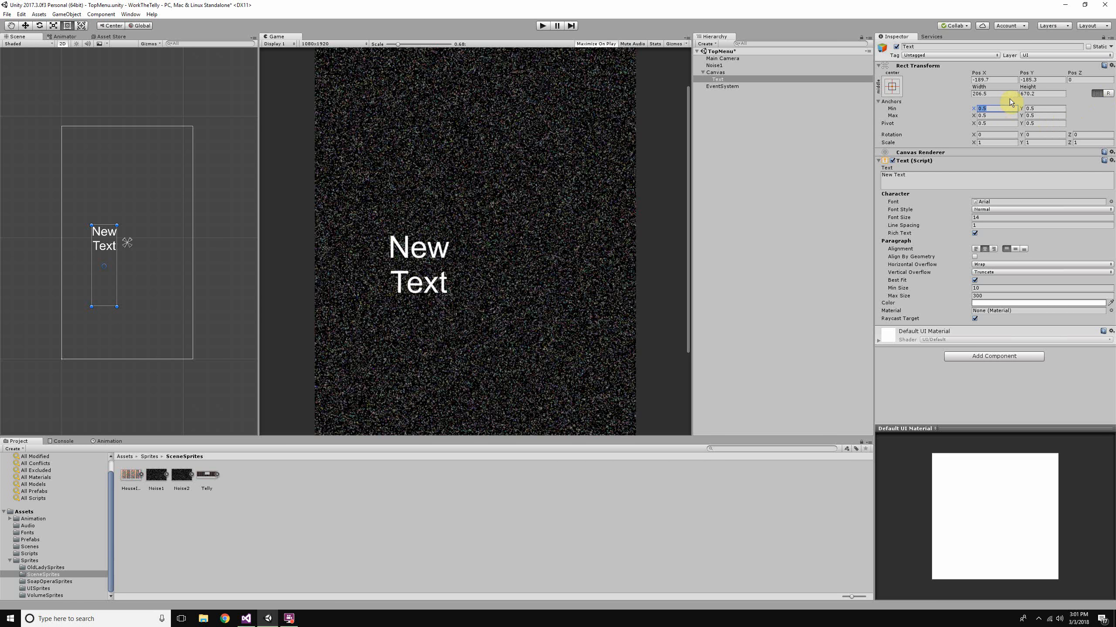
pyautogui.scroll(-3, 395, 213)
pyautogui.scroll(-3, 176, 246)
pyautogui.scroll(-1, 594, 202)
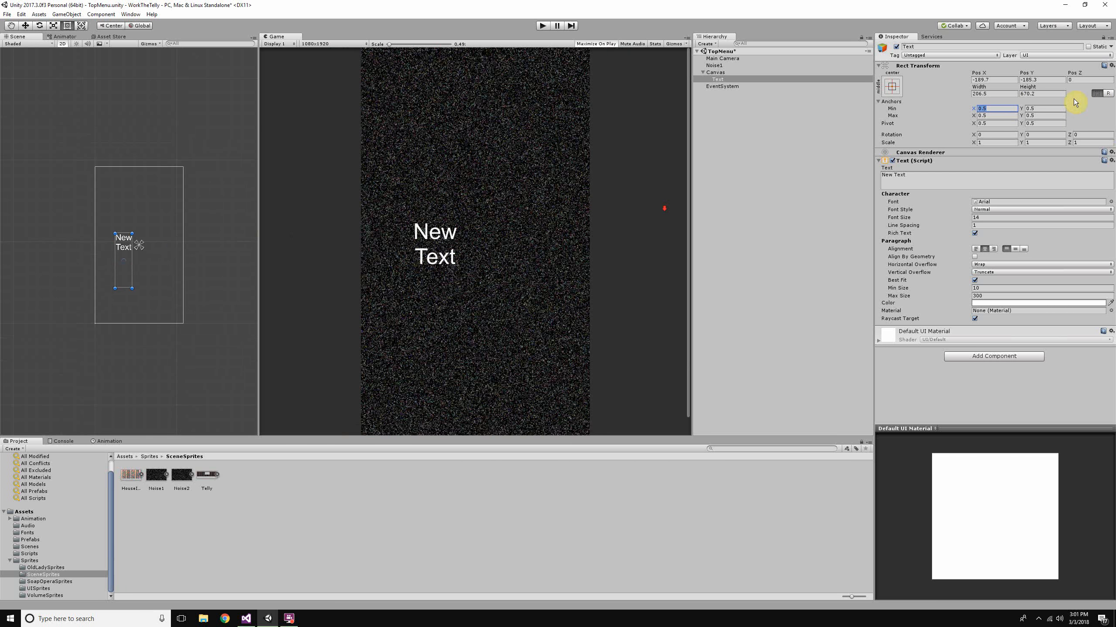
# - Set the Text object's anchors to Min X 0, Y 0 and Max X 1, Y 1 with raw edit mode off
pyautogui.press('Tab')
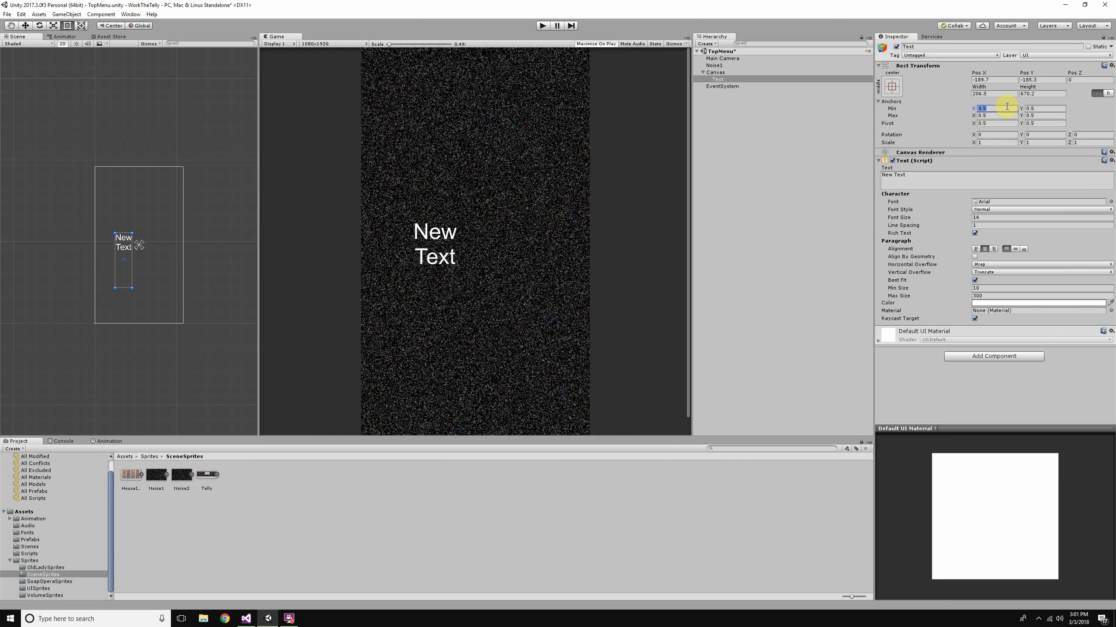
pyautogui.write('0')
pyautogui.press('Tab')
pyautogui.write('1')
pyautogui.click(1033, 115)
pyautogui.write('1')
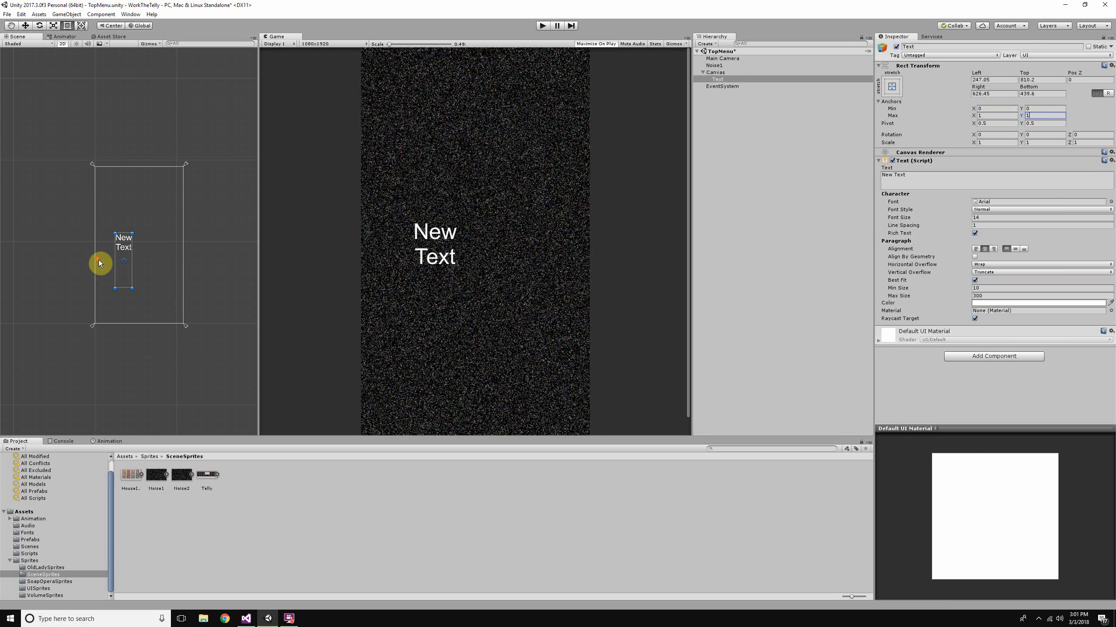
# - Examine how the Text object's Left, Right, Top and Bottom offsets relate its rectangle to the canvas edges
pyautogui.scroll(1, 515, 175)
pyautogui.click(989, 80)
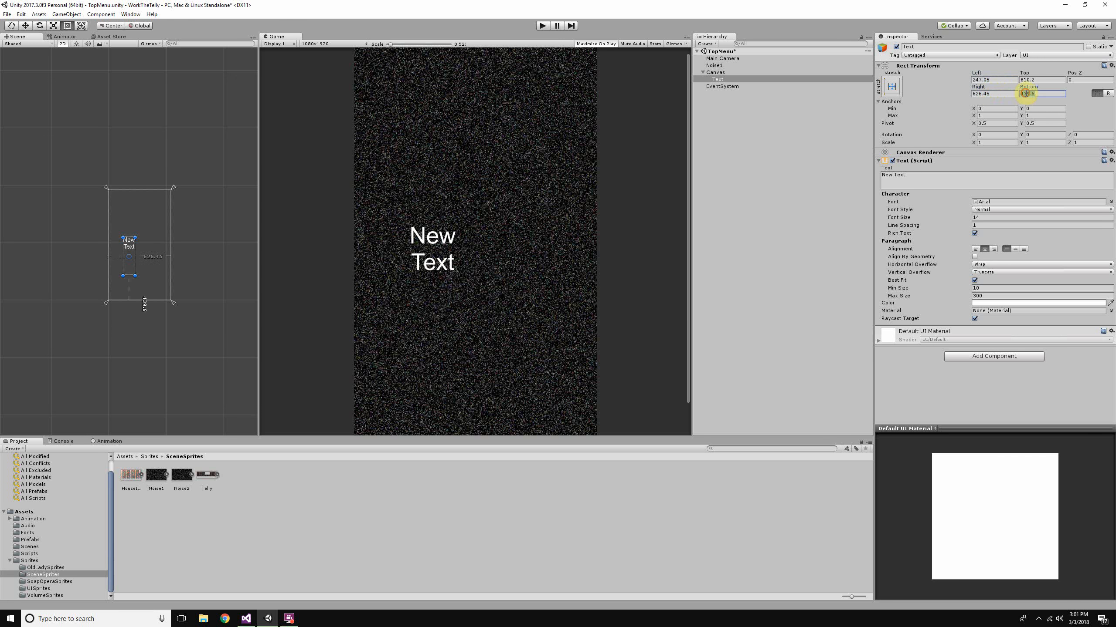
pyautogui.scroll(4, 543, 195)
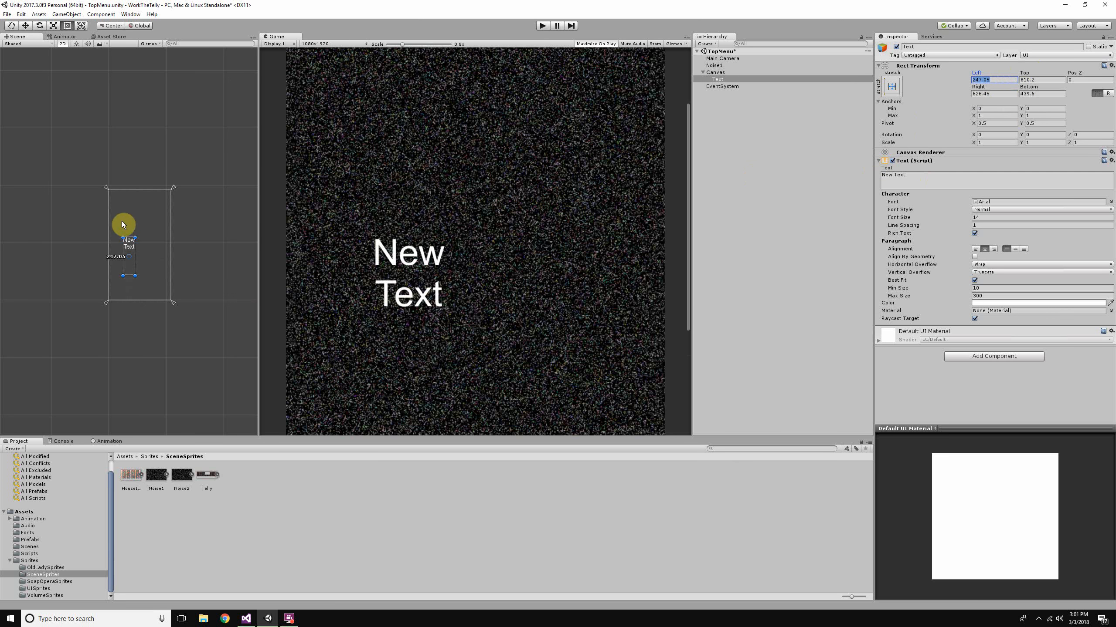
pyautogui.scroll(4, 130, 230)
pyautogui.scroll(2, 396, 262)
pyautogui.moveTo(100, 219); pyautogui.dragTo(161, 336)
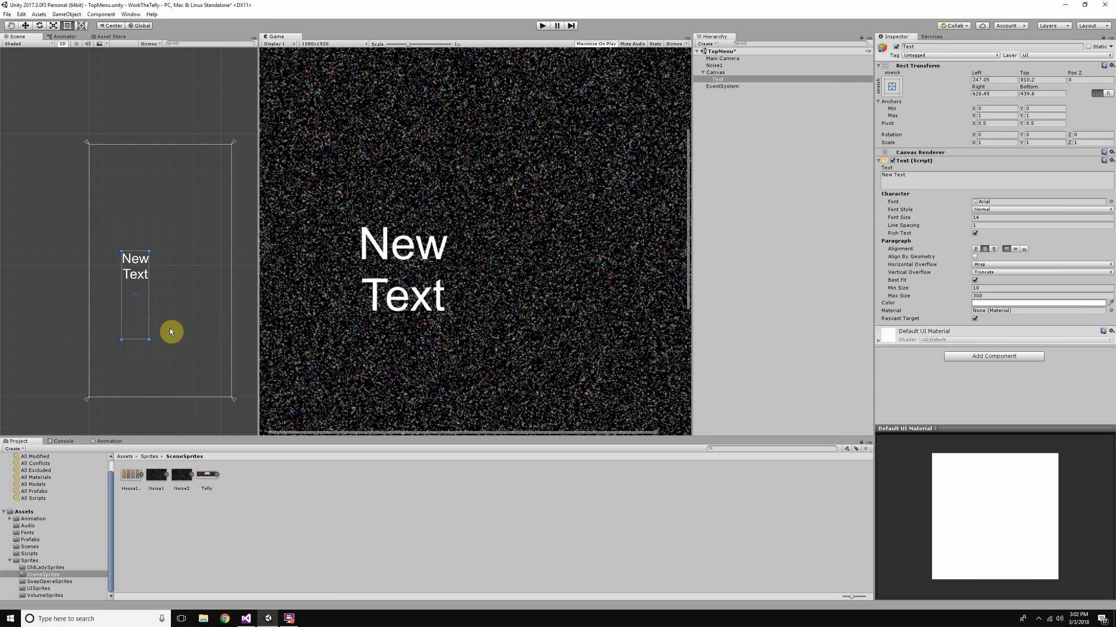
# - Turn on raw edit mode and set the Text object's anchors to Min X 0, Y 0 and Max X 1, Y 1
pyautogui.click(1109, 94)
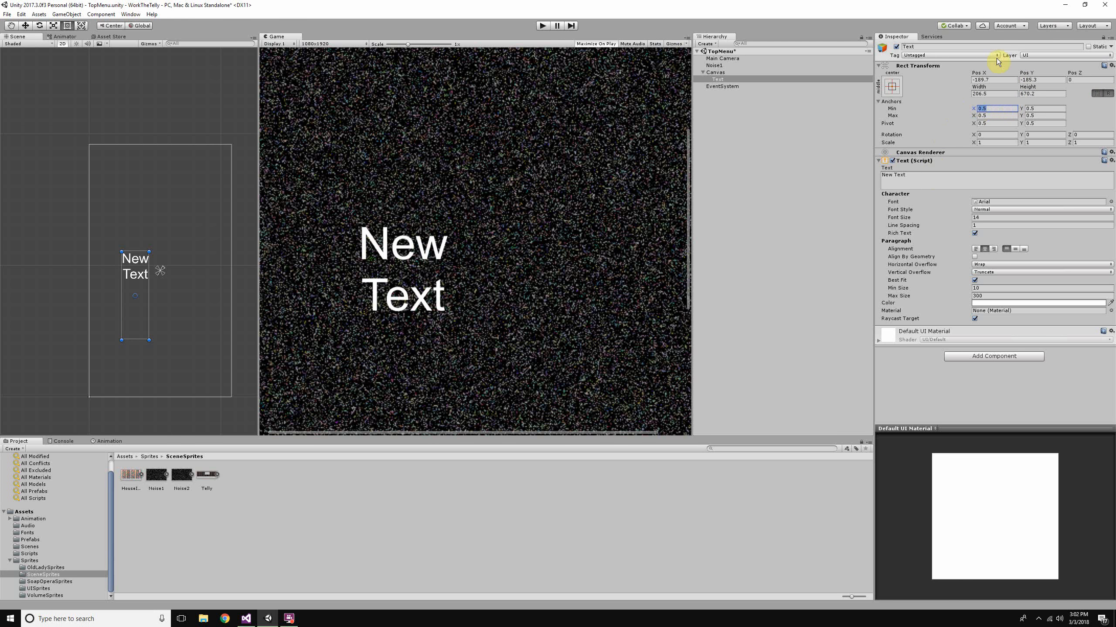
pyautogui.scroll(-4, 134, 212)
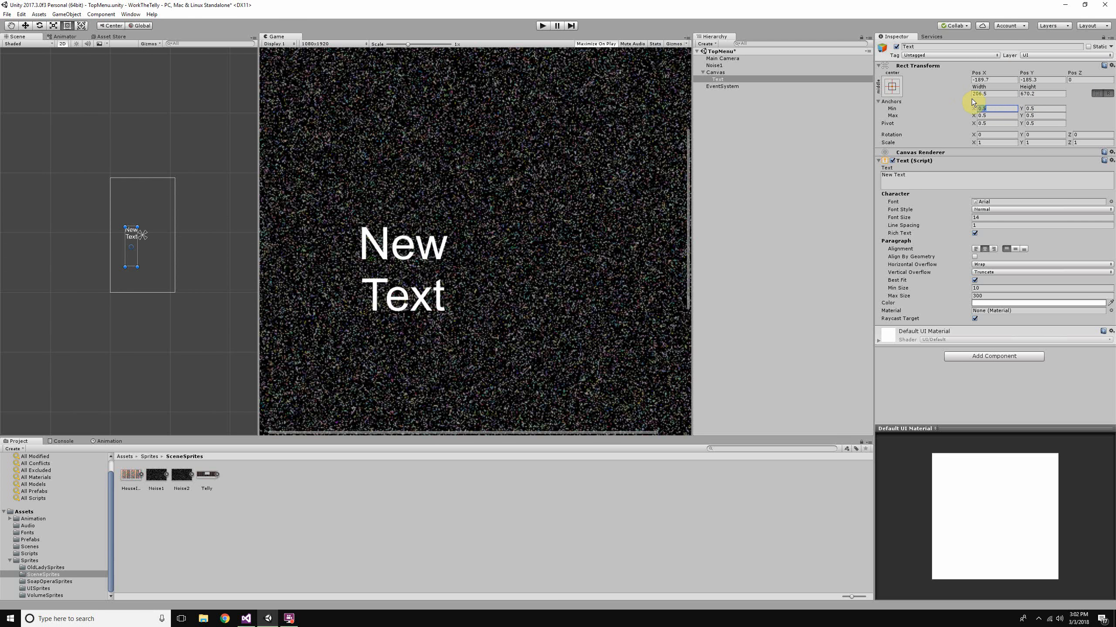
pyautogui.write('0')
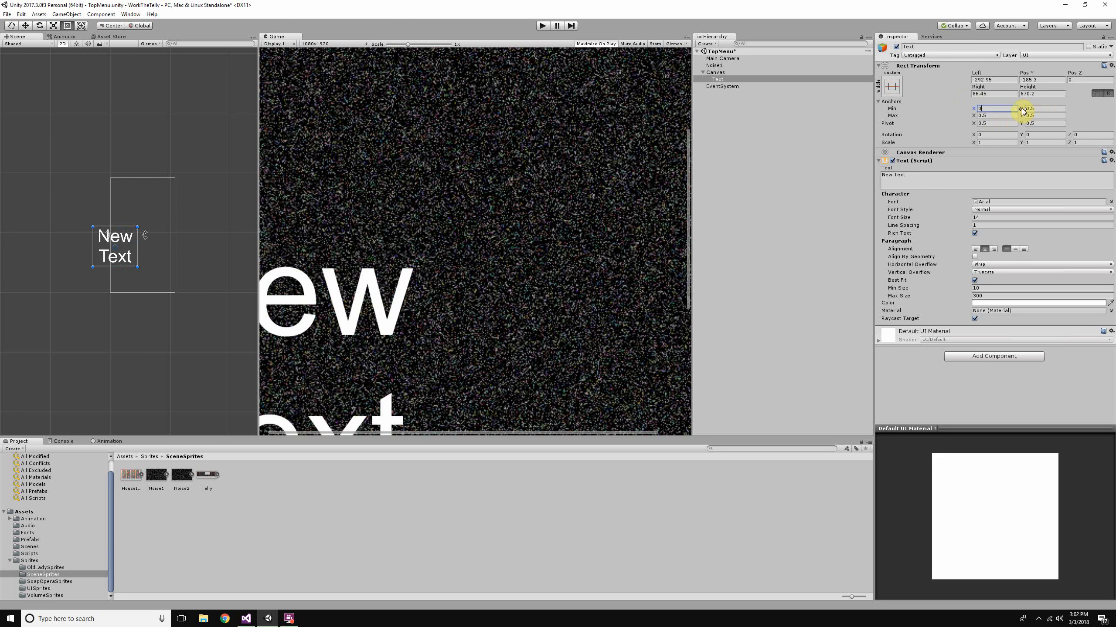
pyautogui.write('0')
pyautogui.press('Tab')
pyautogui.write('1')
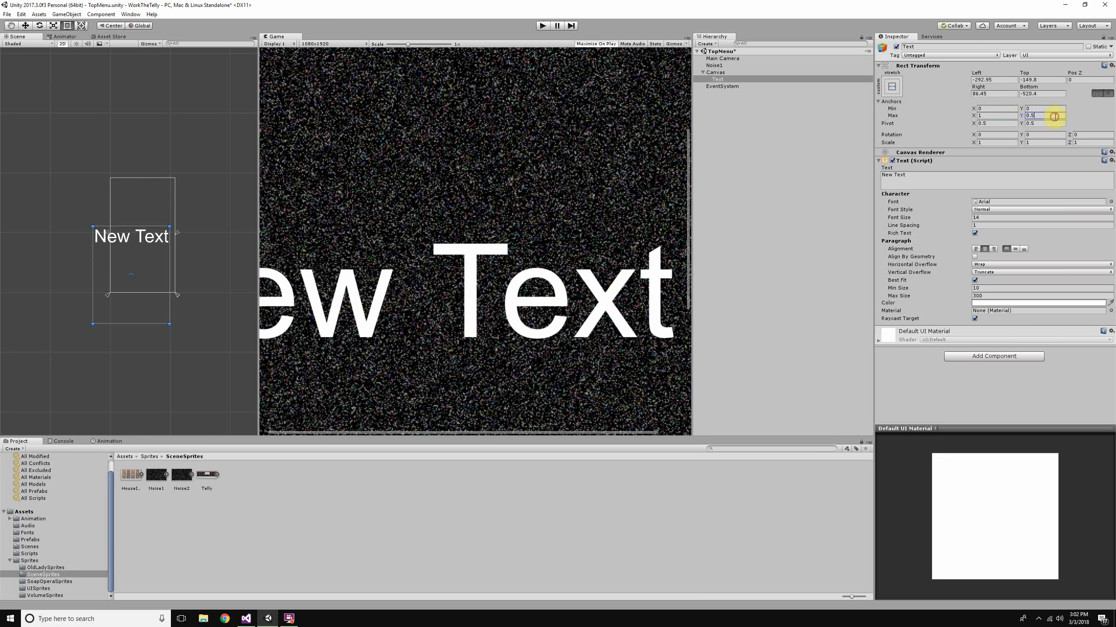
pyautogui.press('Tab')
pyautogui.write('1')
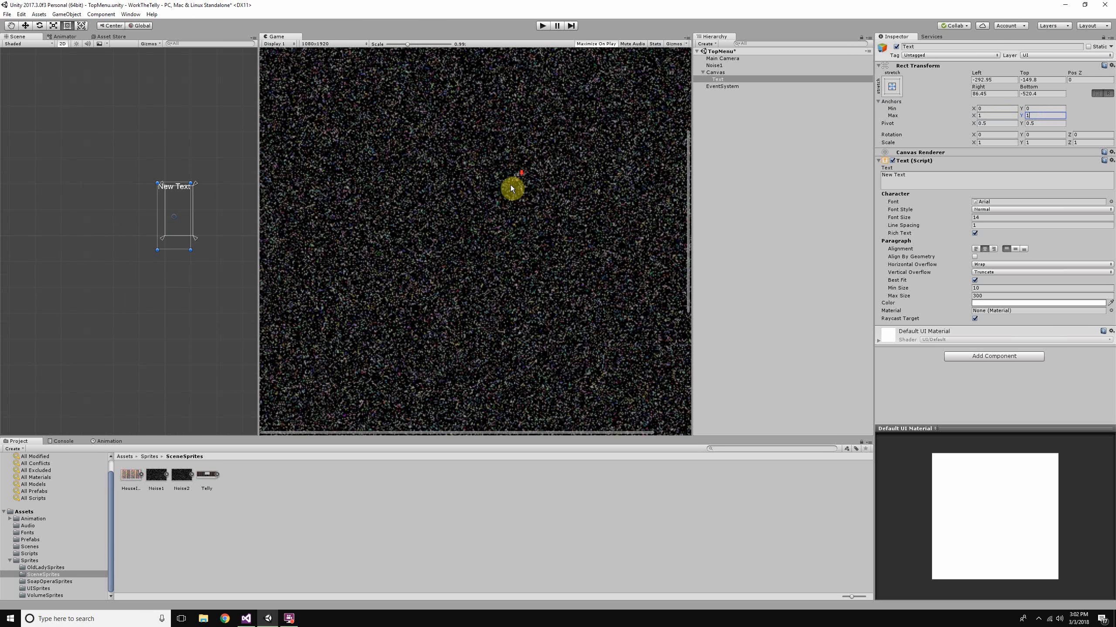
pyautogui.scroll(-5, 509, 188)
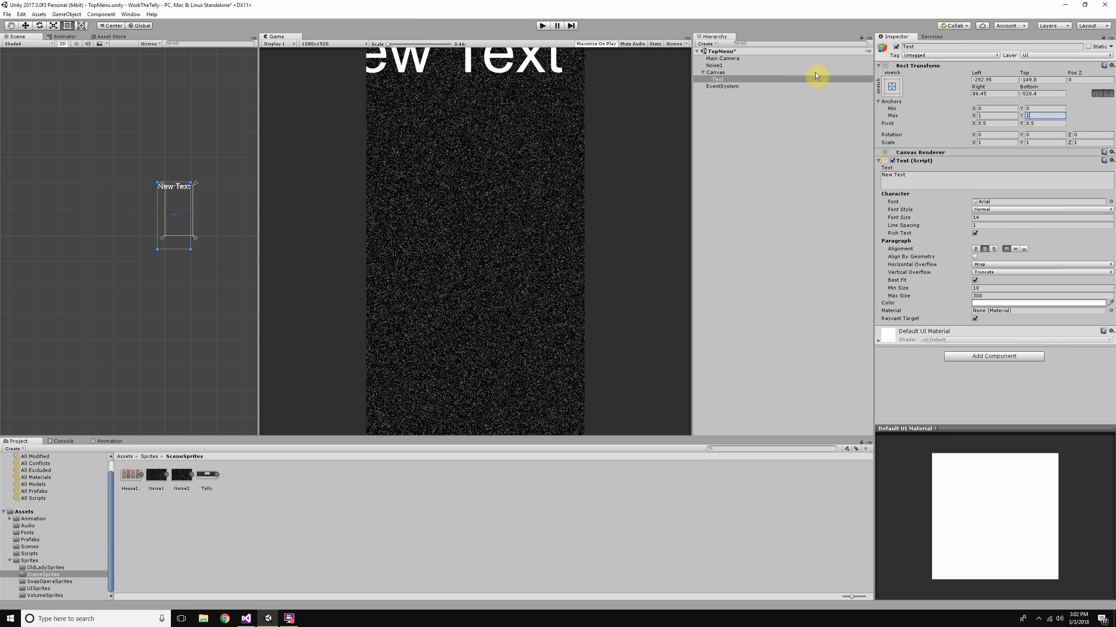
# - Apply the middle-center anchor preset to the Text object
pyautogui.click(894, 87)
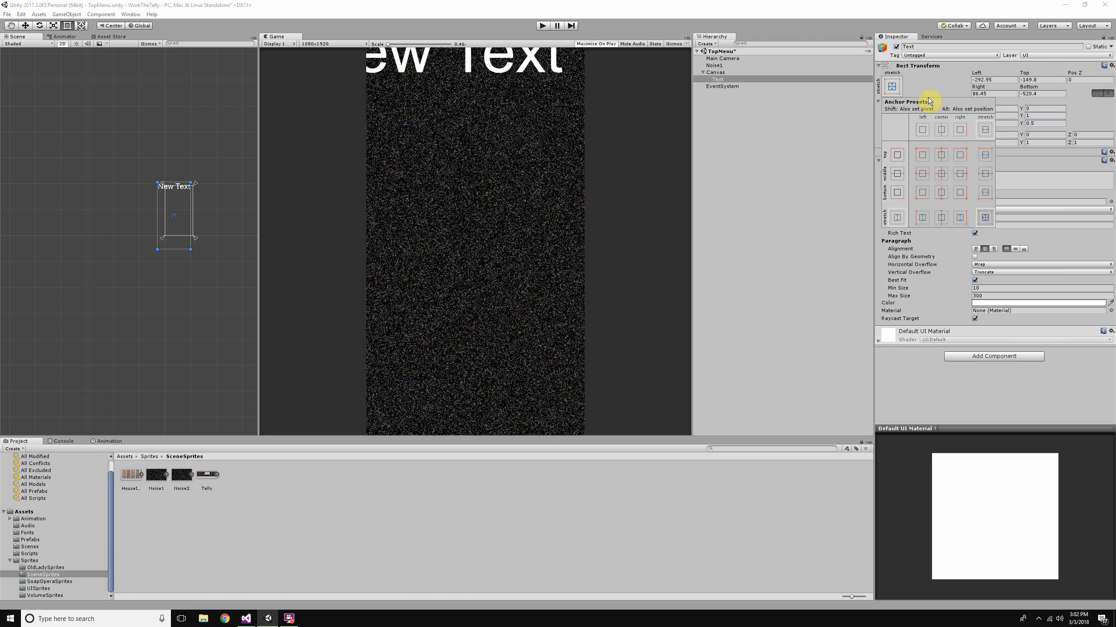
pyautogui.click(941, 173)
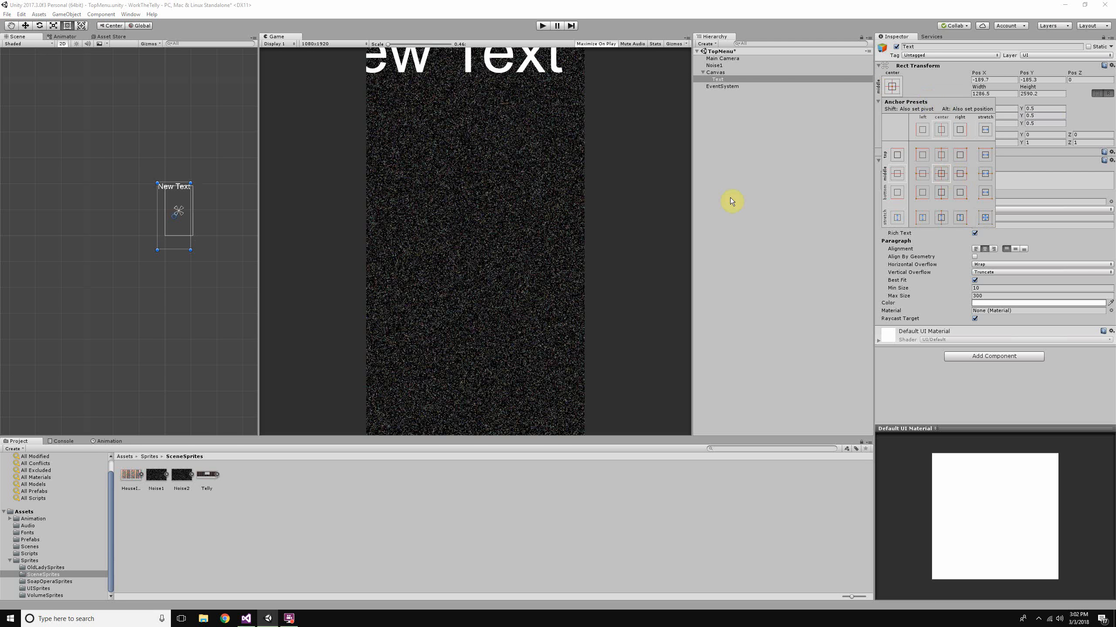
pyautogui.scroll(6, 175, 207)
pyautogui.scroll(7, 206, 230)
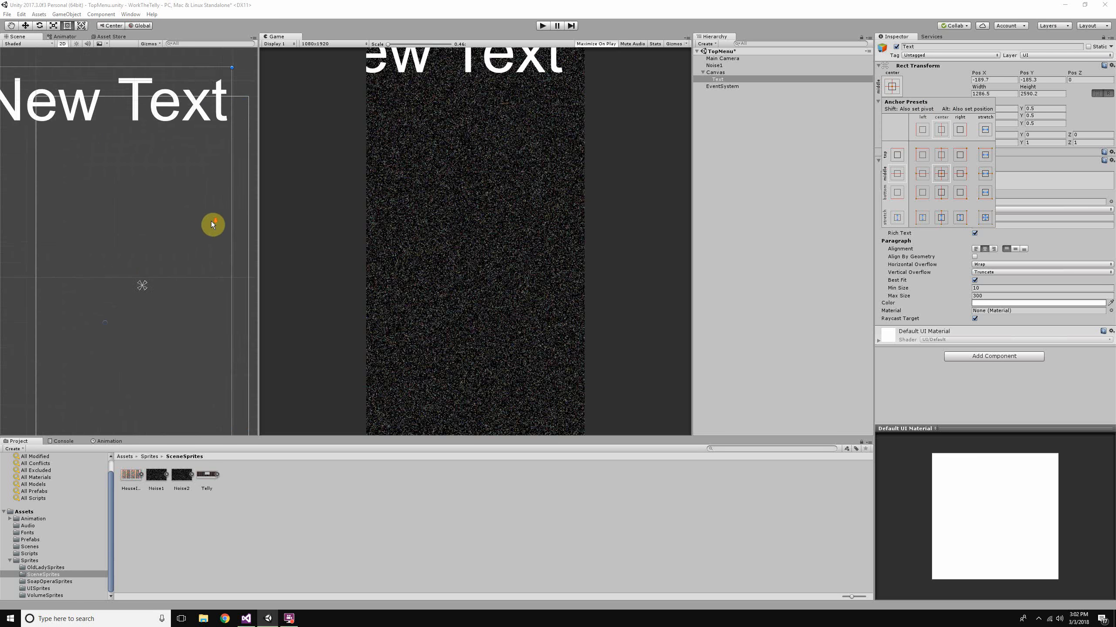
pyautogui.scroll(-4, 211, 224)
pyautogui.click(171, 201)
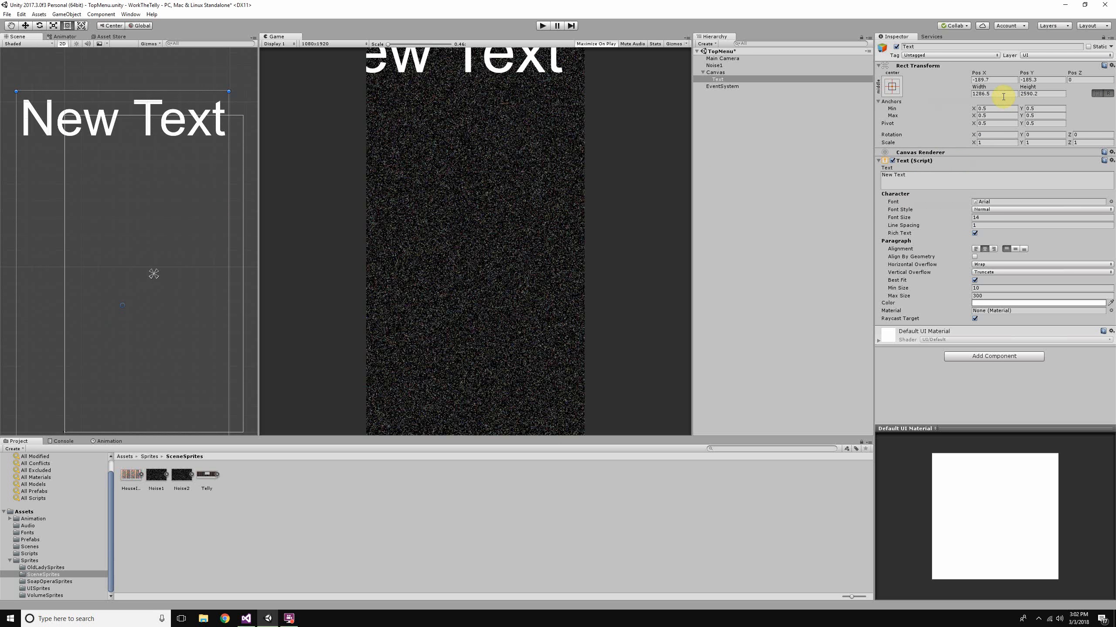
# - Set the Text object's Pos X and Pos Y to 0 and its width and height to 0
pyautogui.scroll(-3, 87, 219)
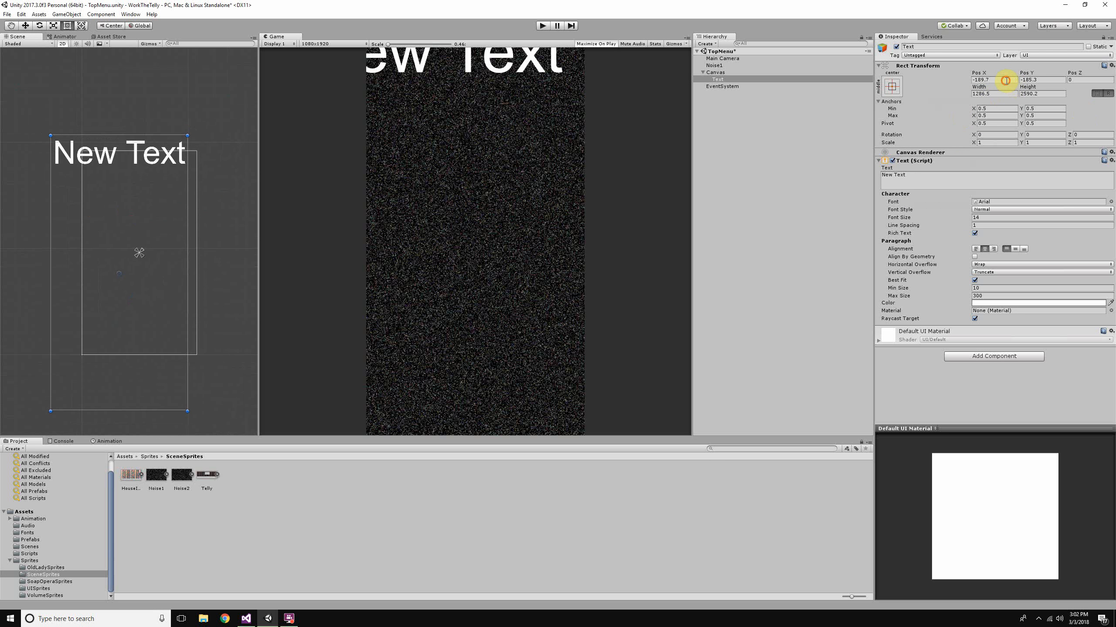
pyautogui.write('0')
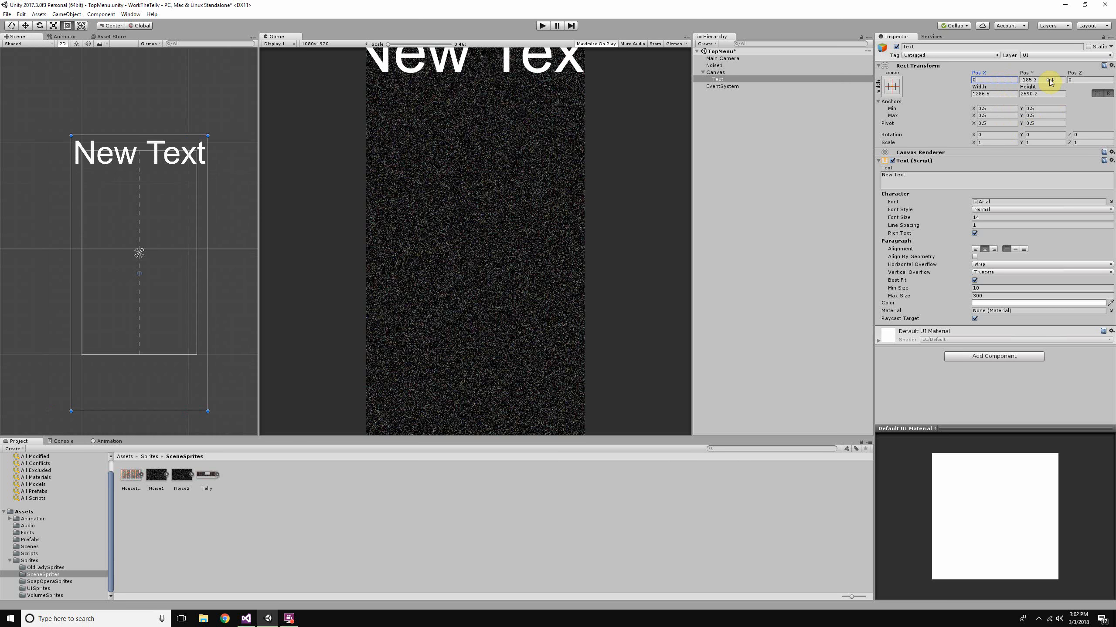
pyautogui.click(1049, 80)
pyautogui.write('0')
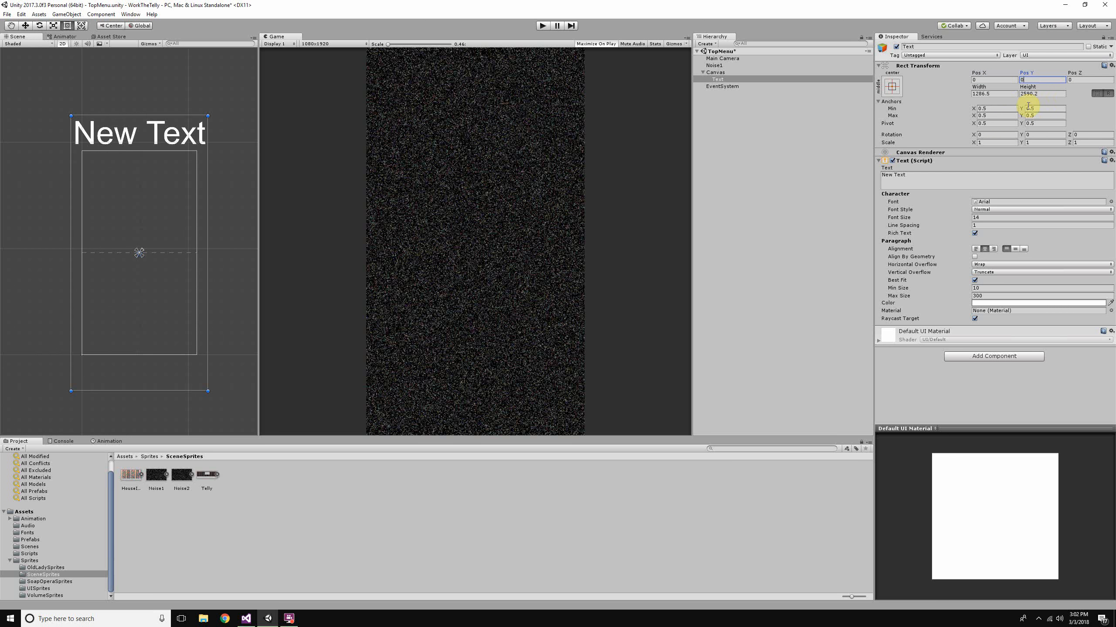
pyautogui.click(1000, 95)
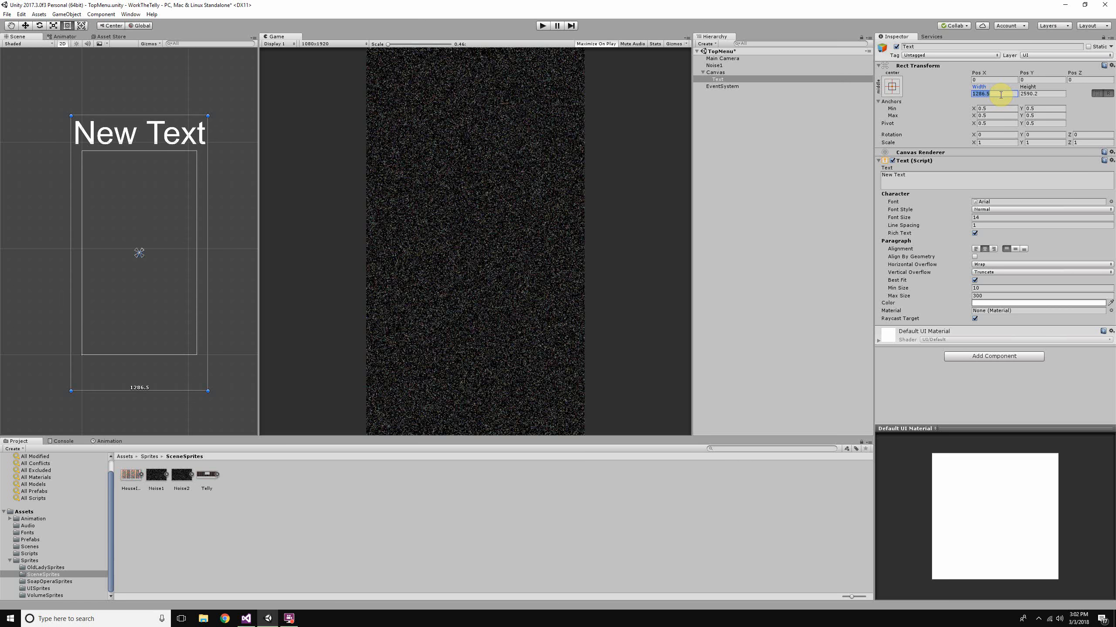
pyautogui.write('0')
pyautogui.click(1030, 94)
pyautogui.write('0')
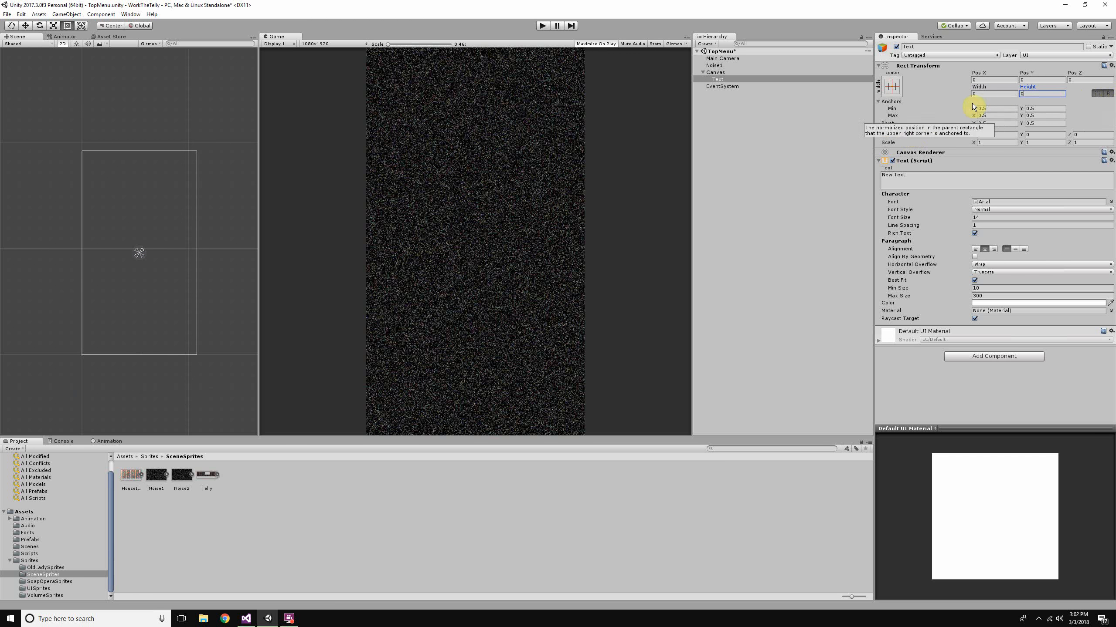
# - Stretch the Text object across the whole canvas by setting its anchors to Min X 0, Y 0 and Max X 1, Y 1
pyautogui.click(994, 108)
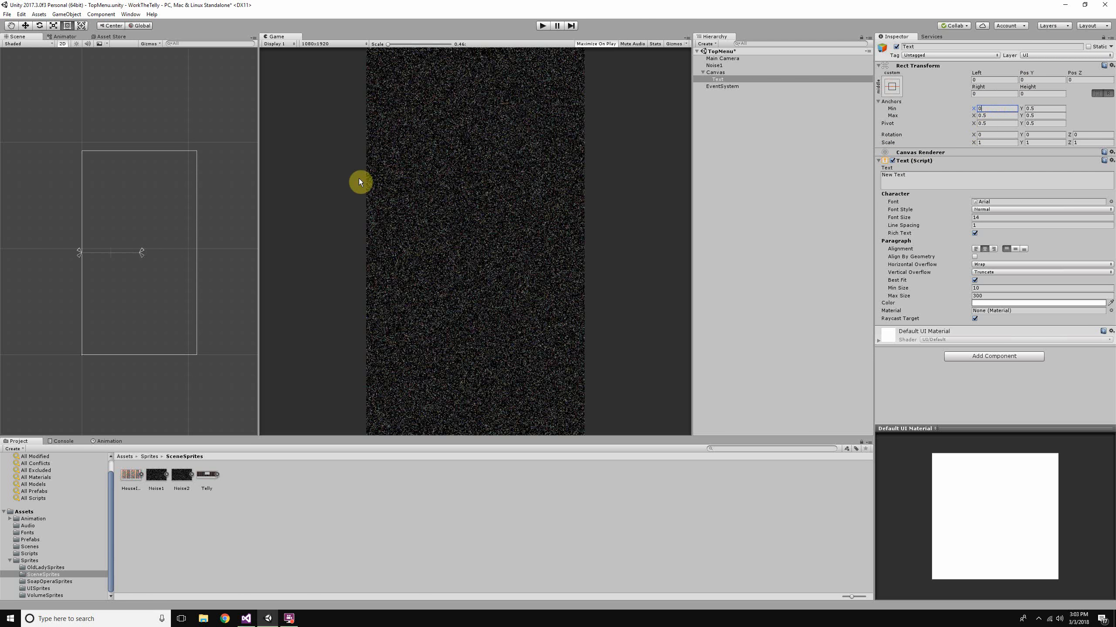
pyautogui.scroll(3, 71, 249)
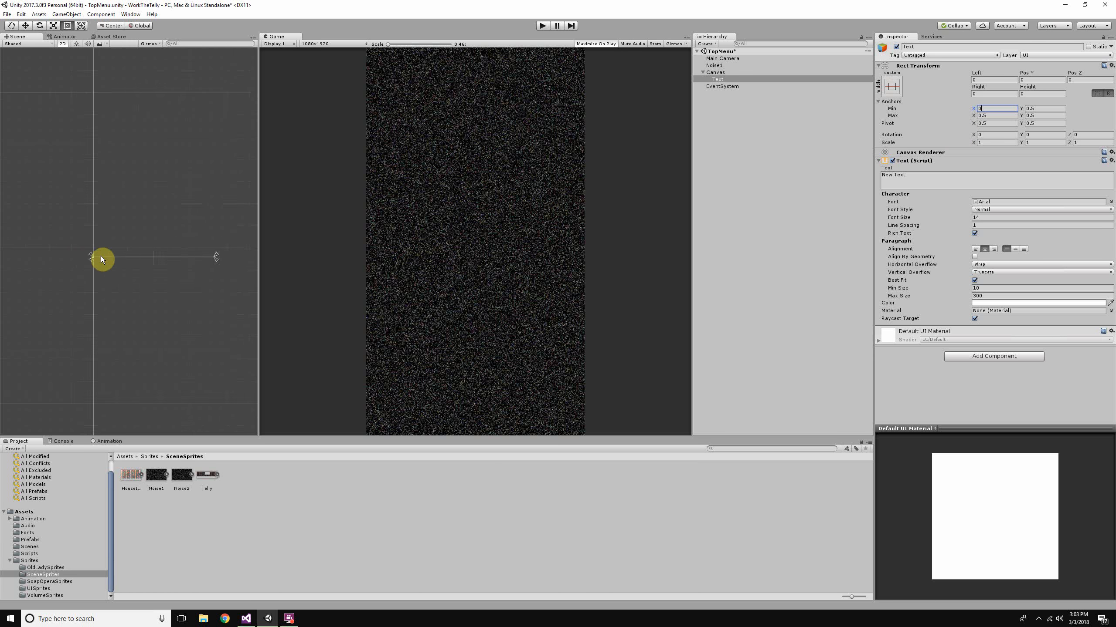
pyautogui.scroll(-3, 101, 260)
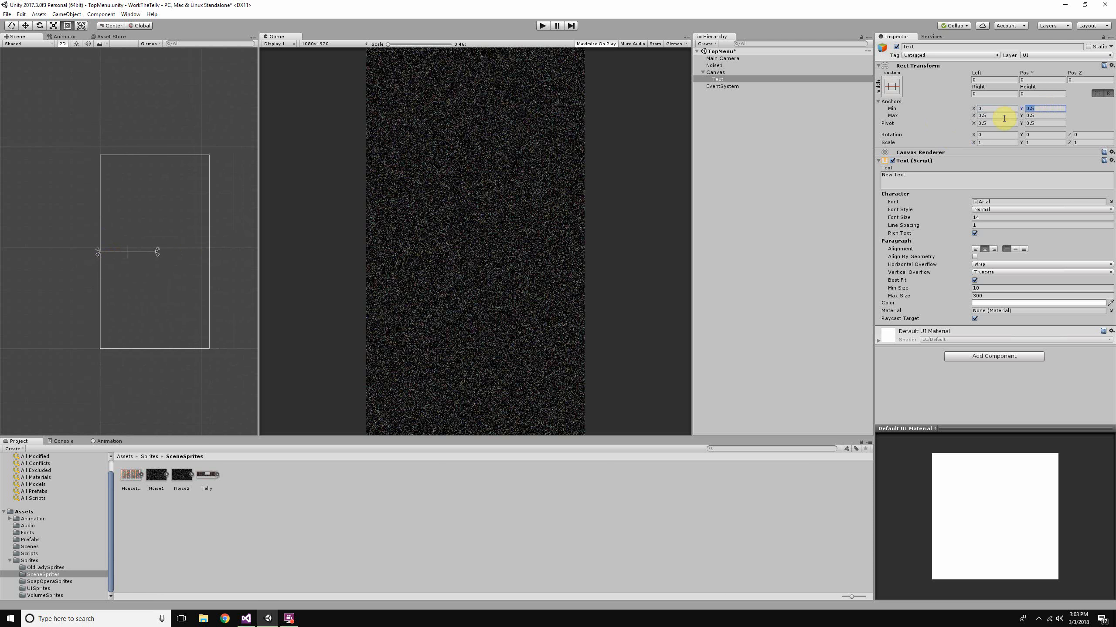
pyautogui.write('1')
pyautogui.write('0')
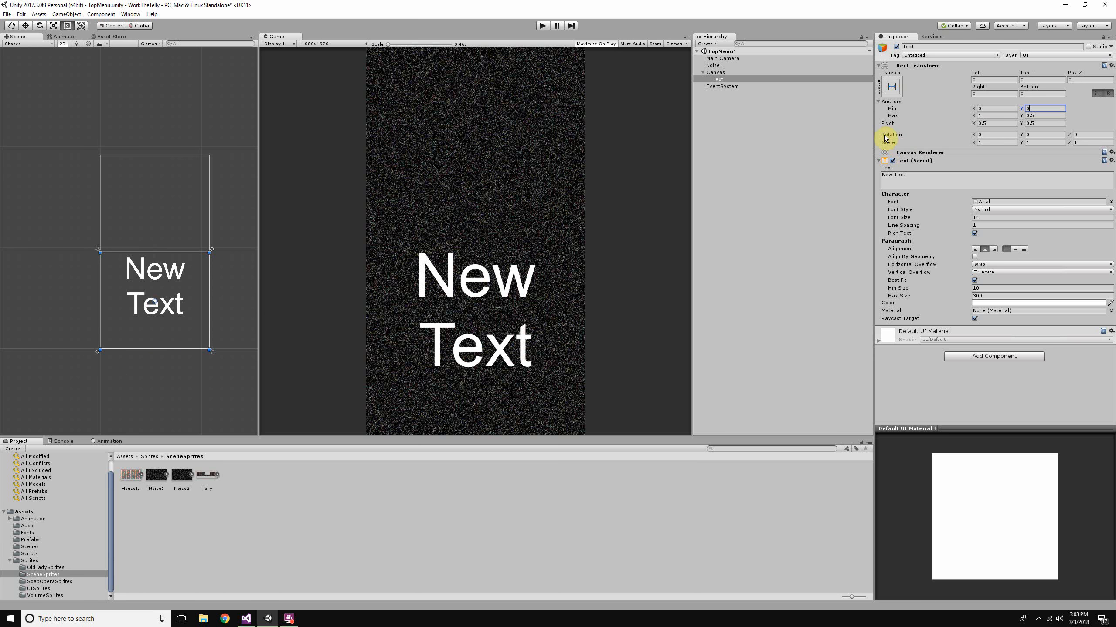
pyautogui.click(1056, 116)
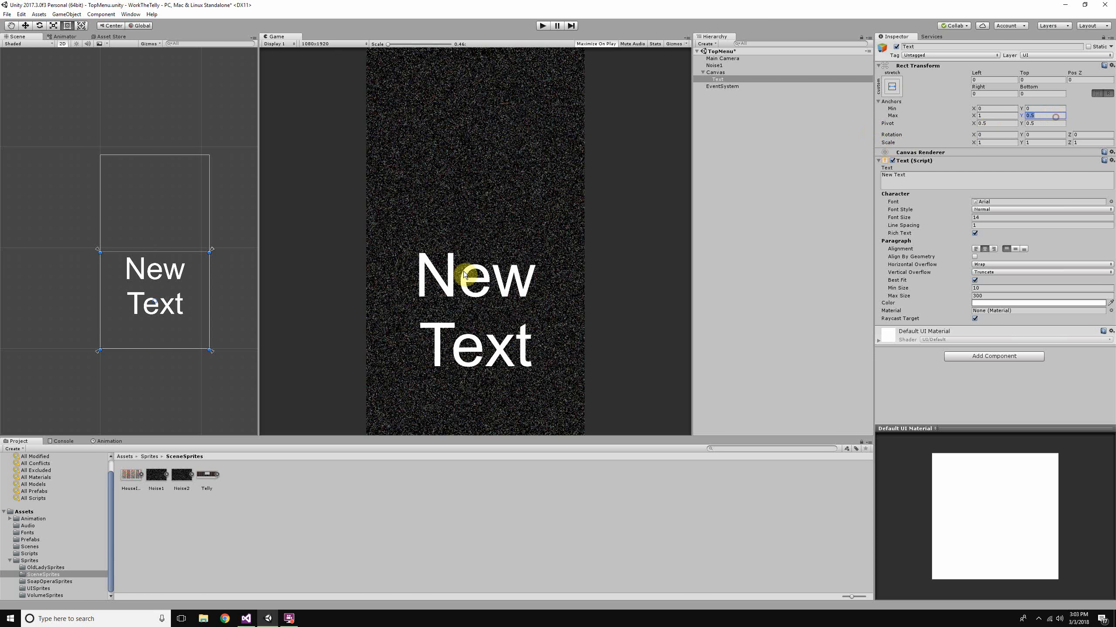
pyautogui.write('1')
pyautogui.scroll(-3, 97, 273)
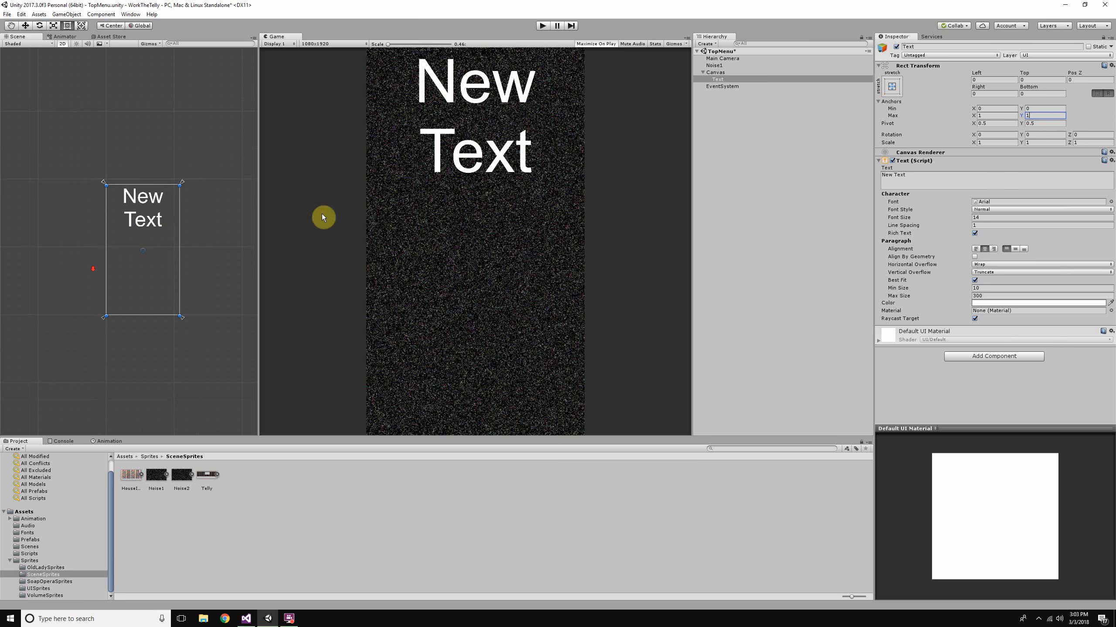
# - Compare the Text's vertical alignment options and set it to middle
pyautogui.click(1015, 250)
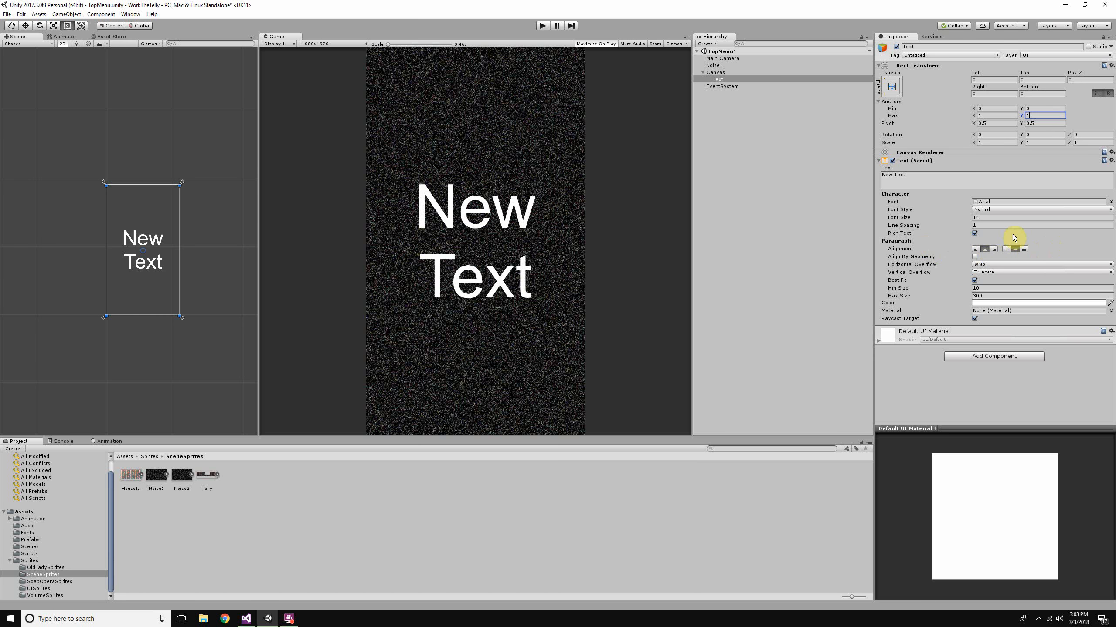
pyautogui.click(1023, 250)
pyautogui.click(1016, 249)
pyautogui.click(1007, 249)
pyautogui.click(1015, 249)
# - Set the Text's Best Fit maximum size to 400
pyautogui.moveTo(969, 298); pyautogui.dragTo(8, 299)
pyautogui.moveTo(149, 291); pyautogui.dragTo(159, 289)
pyautogui.click(491, 247)
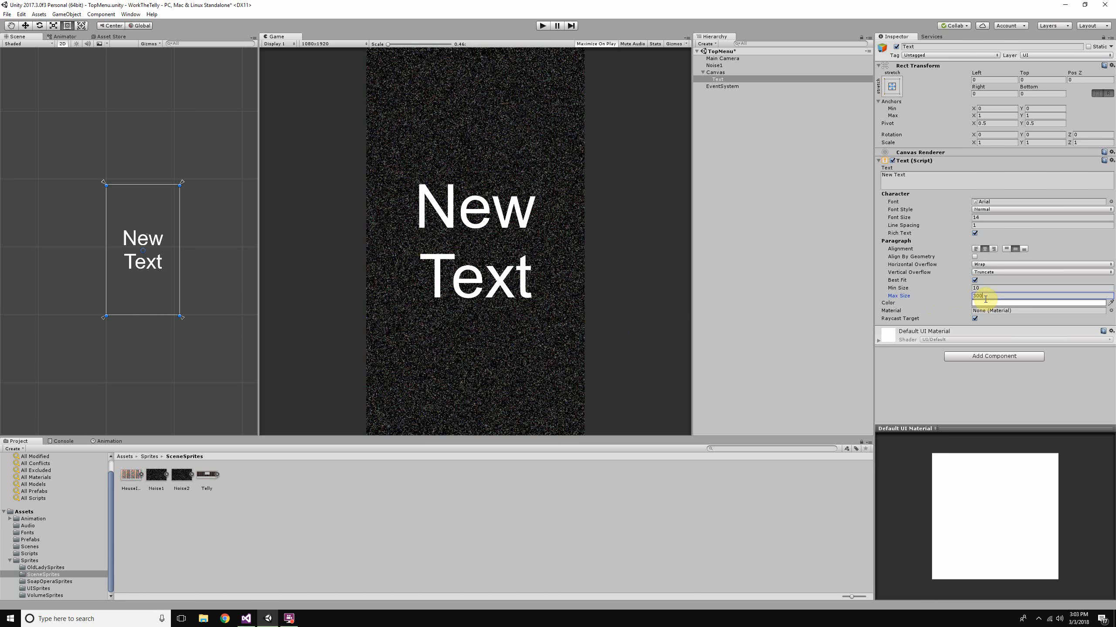
pyautogui.press('BackSpace')
pyautogui.write('400')
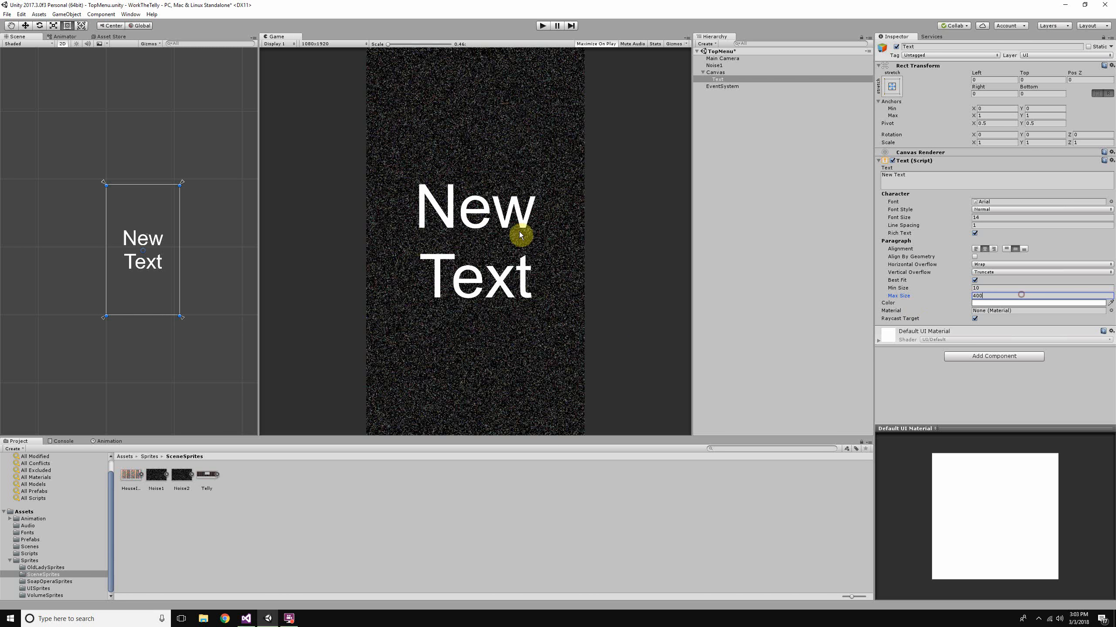
# - Set the Text object's Best Fit maximum size to 293
pyautogui.scroll(5, 131, 233)
pyautogui.click(198, 274)
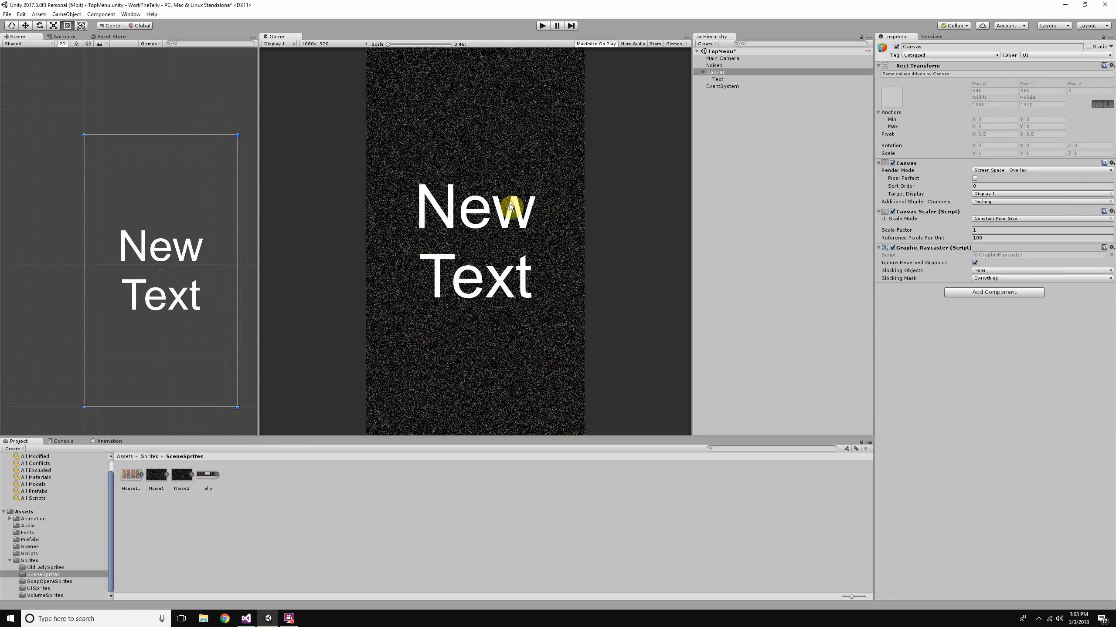
pyautogui.click(742, 80)
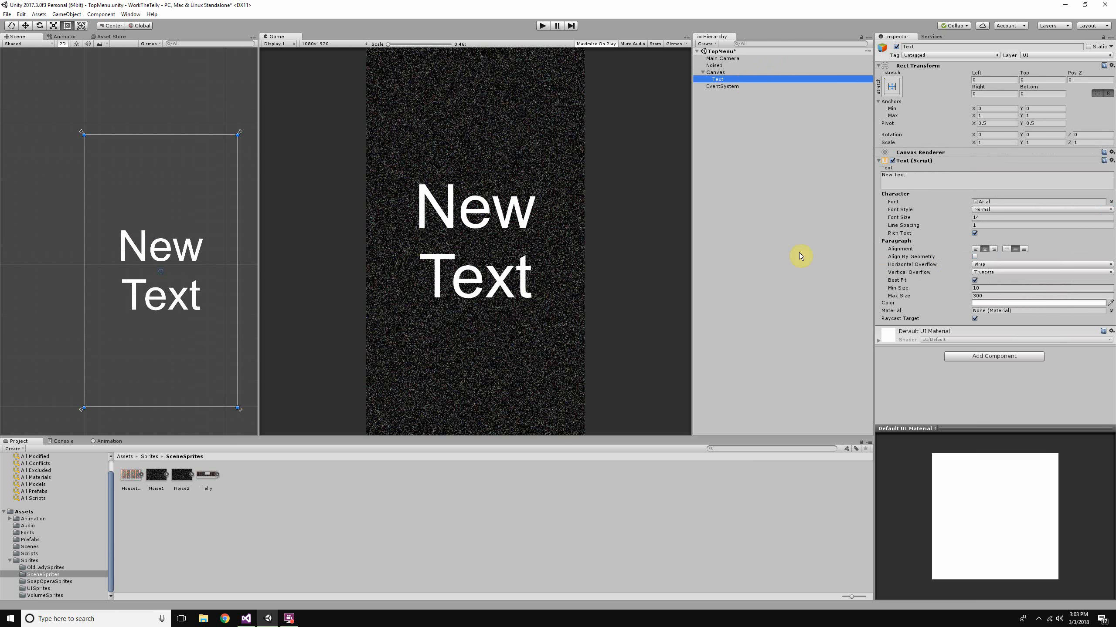
pyautogui.click(992, 296)
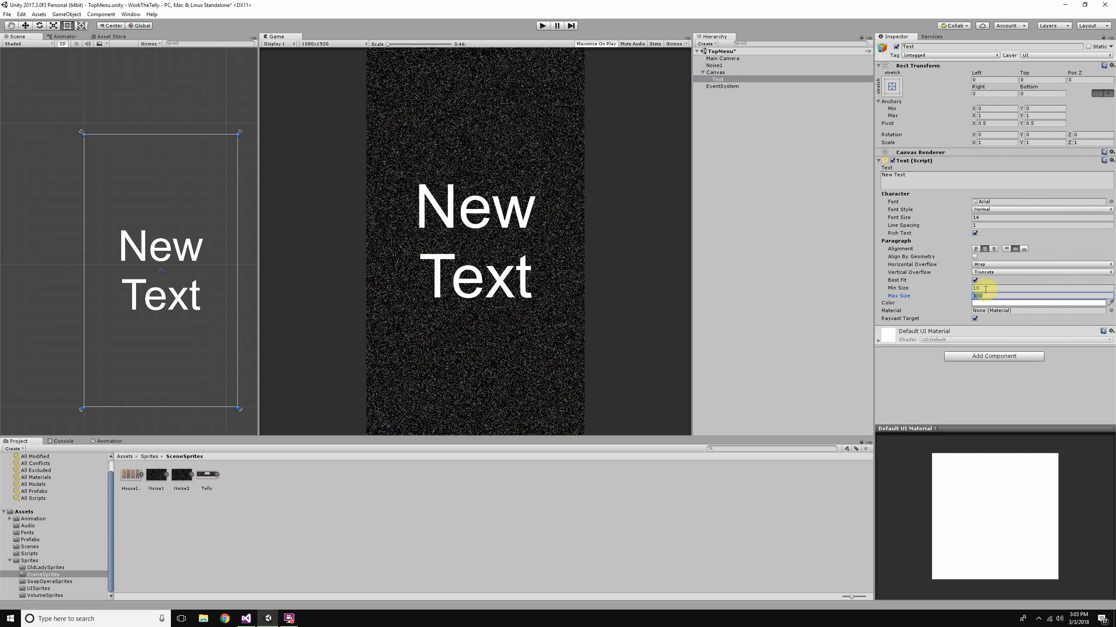
pyautogui.click(978, 217)
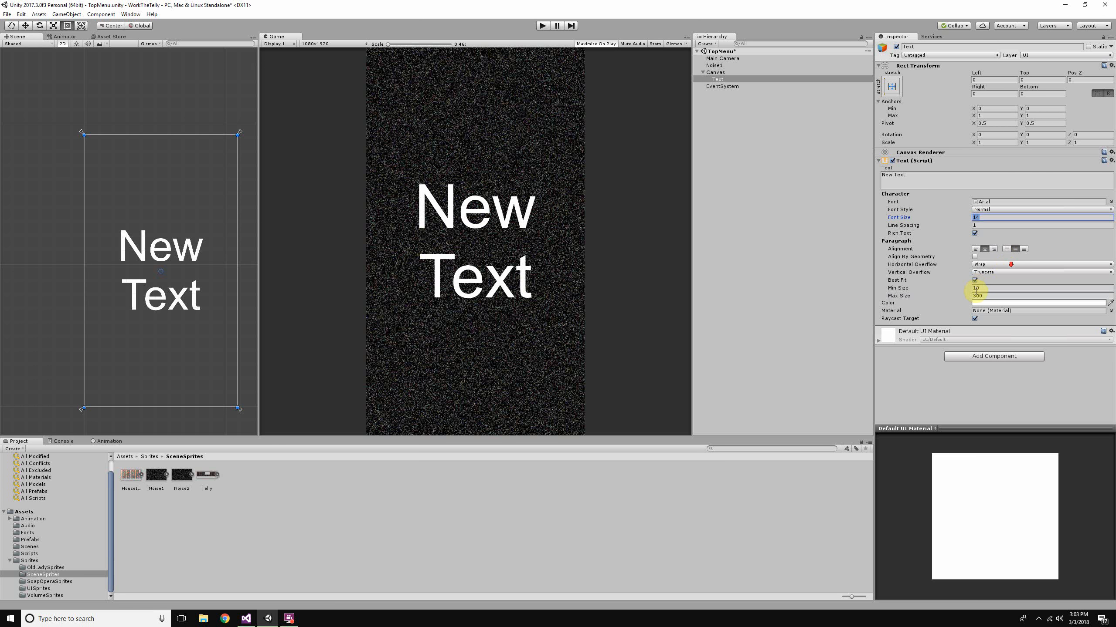
pyautogui.moveTo(971, 298); pyautogui.dragTo(966, 298)
pyautogui.scroll(-5, 232, 219)
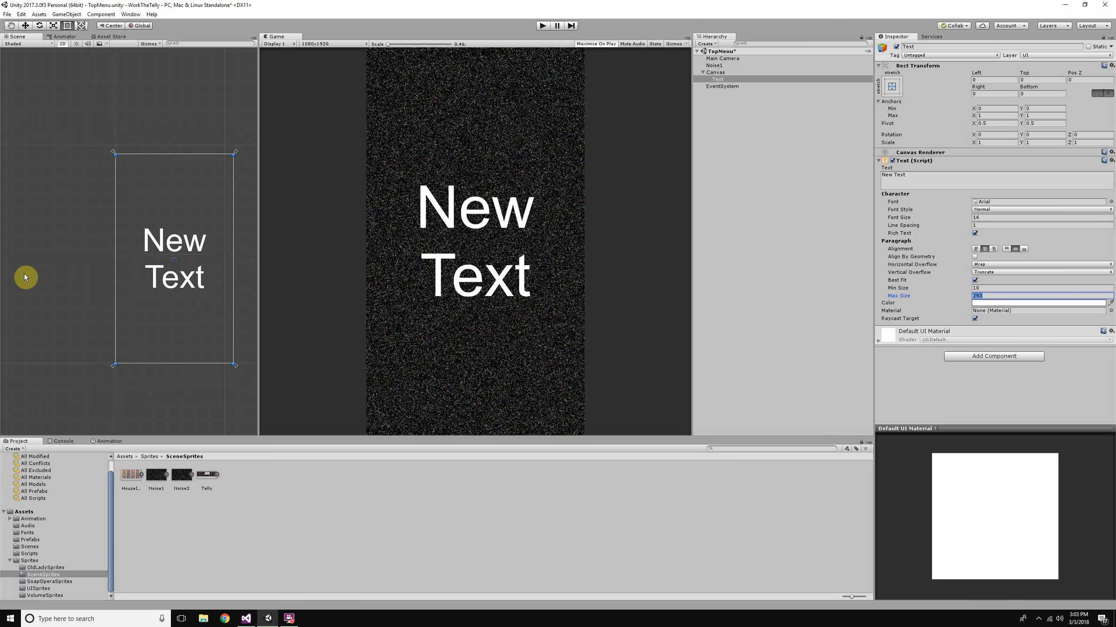
pyautogui.moveTo(149, 218); pyautogui.dragTo(121, 223, button='middle')
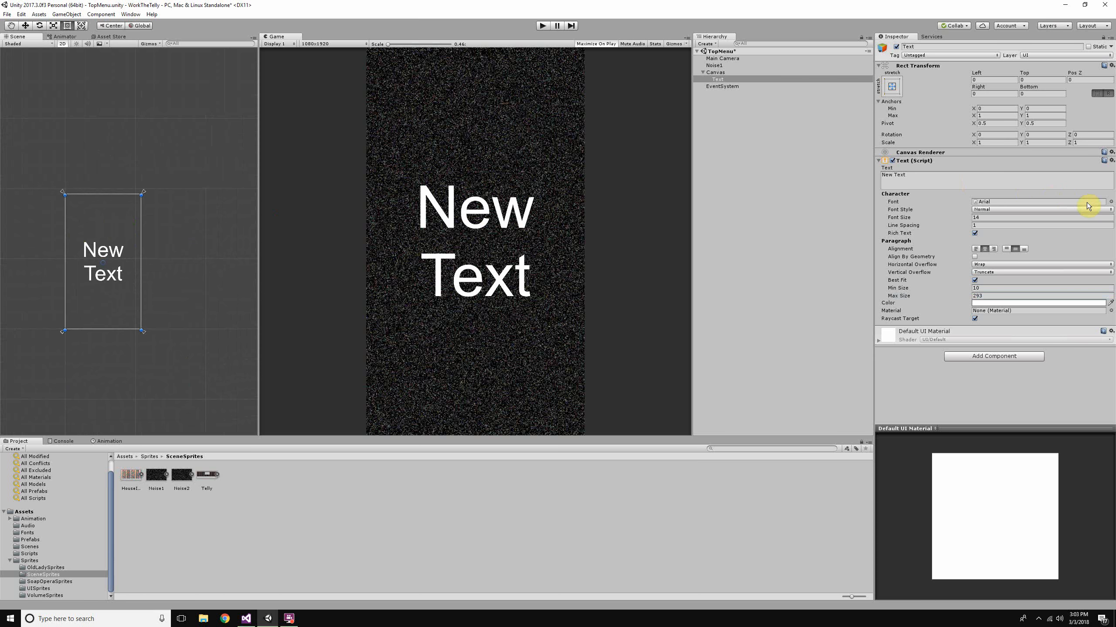
pyautogui.scroll(5, 89, 224)
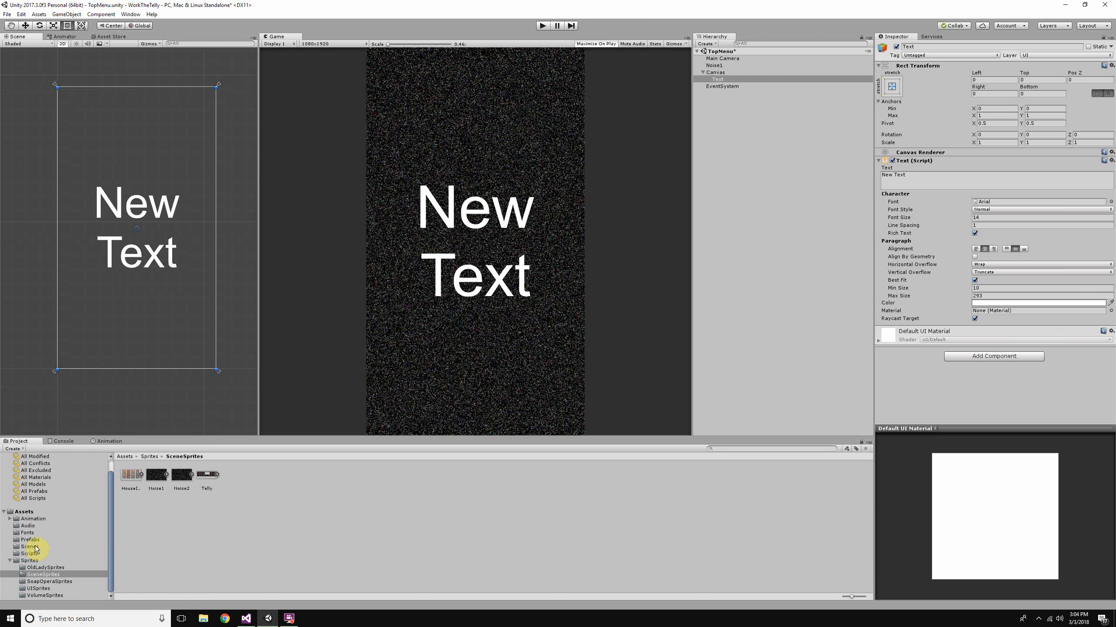
# - Look through the project's Fonts folder and view the Bonoco font's import settings
pyautogui.click(27, 532)
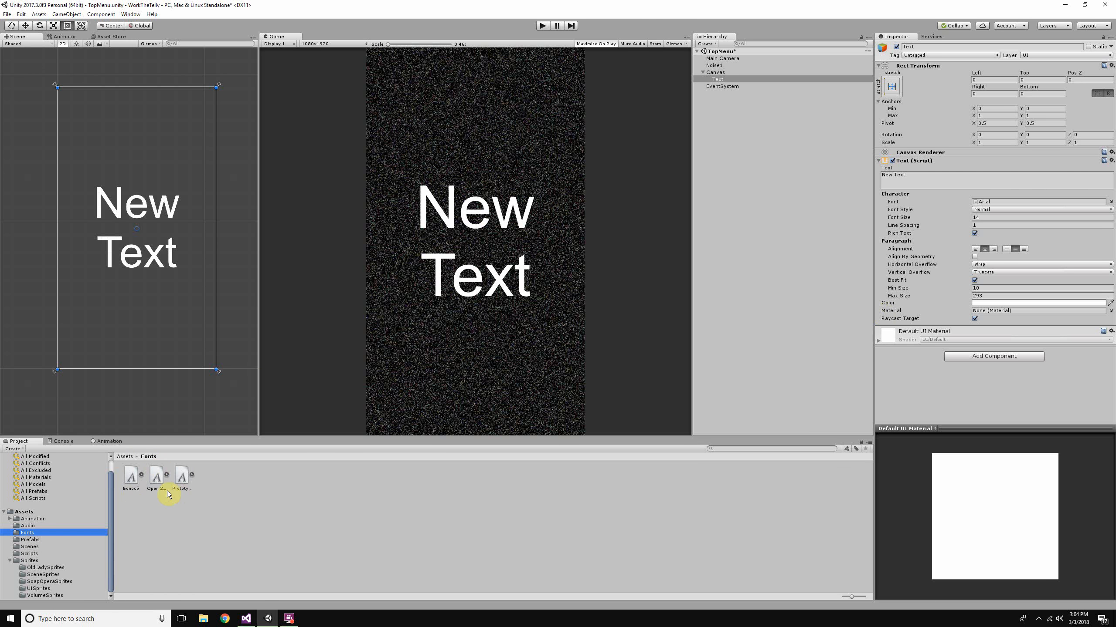
pyautogui.click(131, 479)
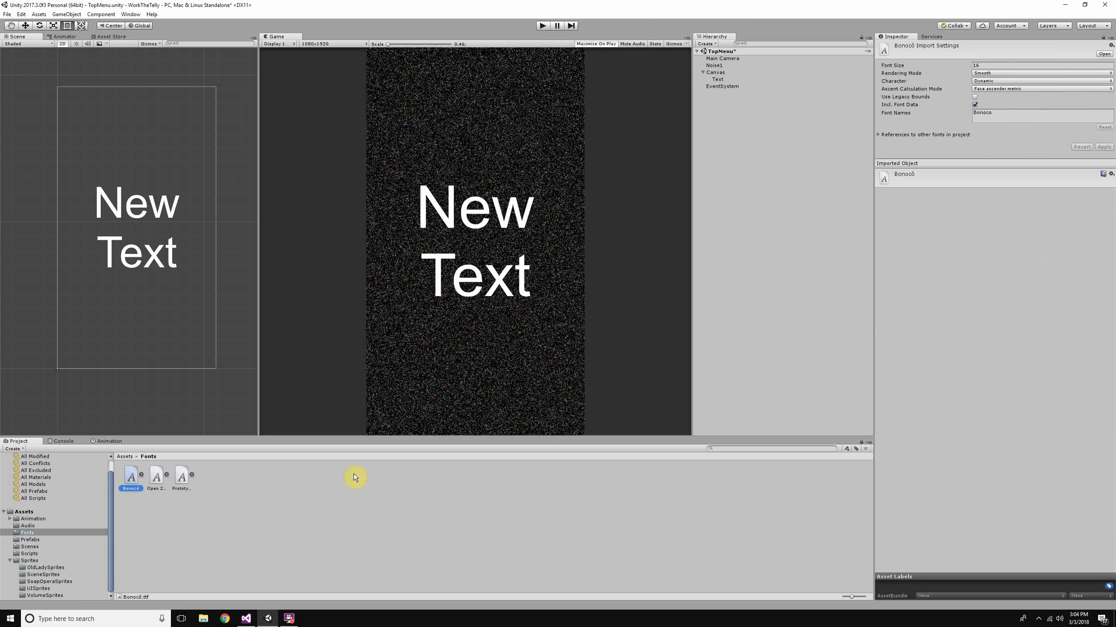
pyautogui.click(192, 519)
pyautogui.click(131, 476)
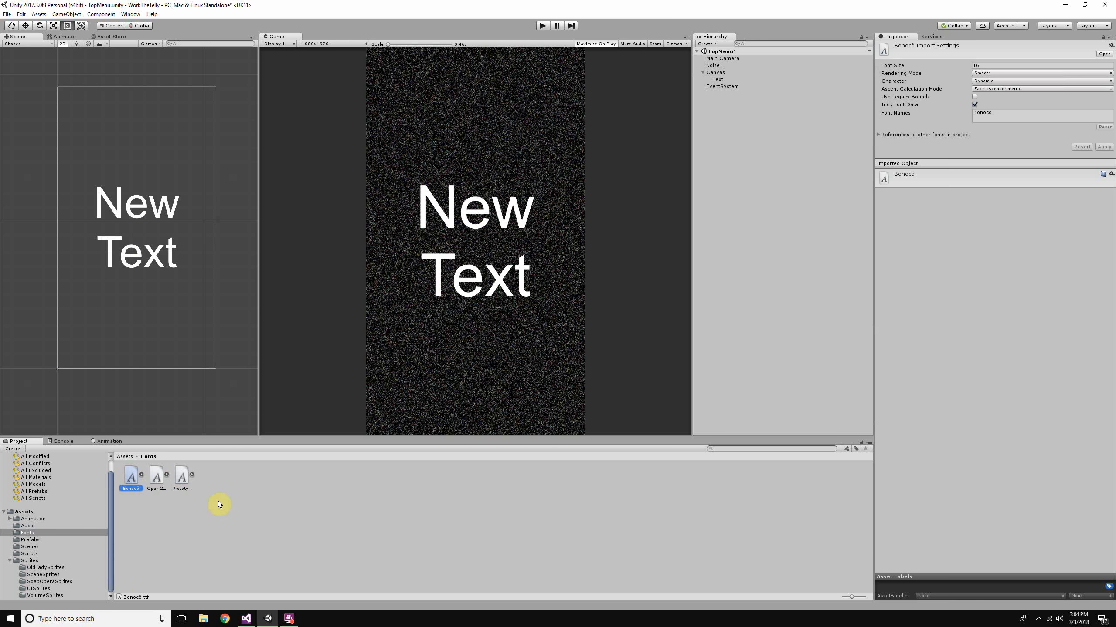
pyautogui.click(42, 562)
pyautogui.click(27, 532)
pyautogui.click(33, 512)
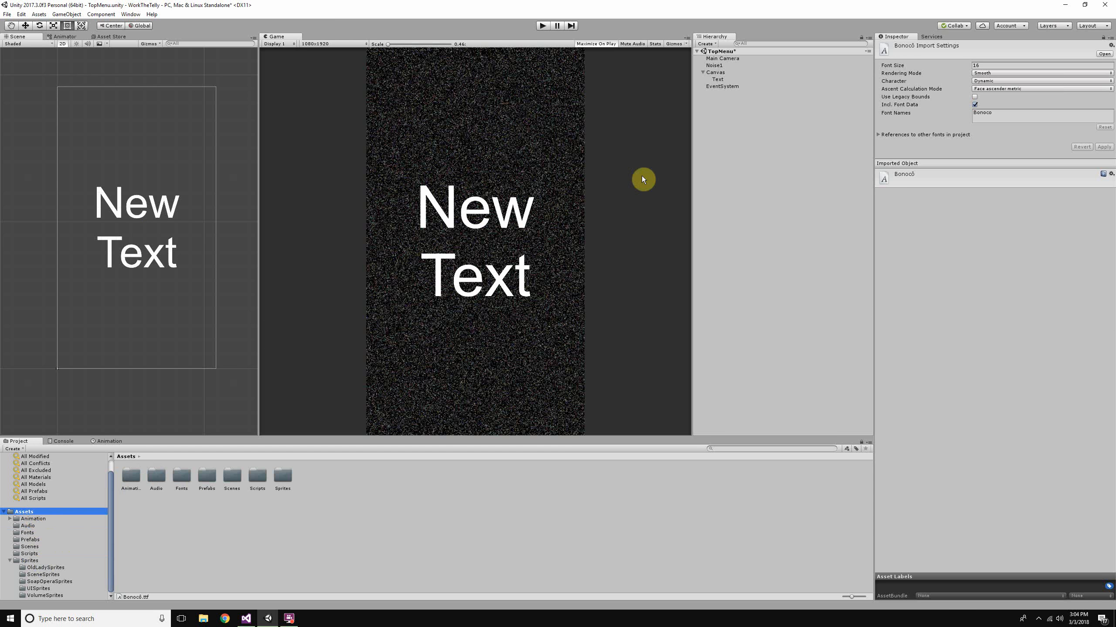
# - Compare the Bonoco, Open 24 Display St and Prototype fonts on the Text object and assign Bonoco
pyautogui.click(737, 79)
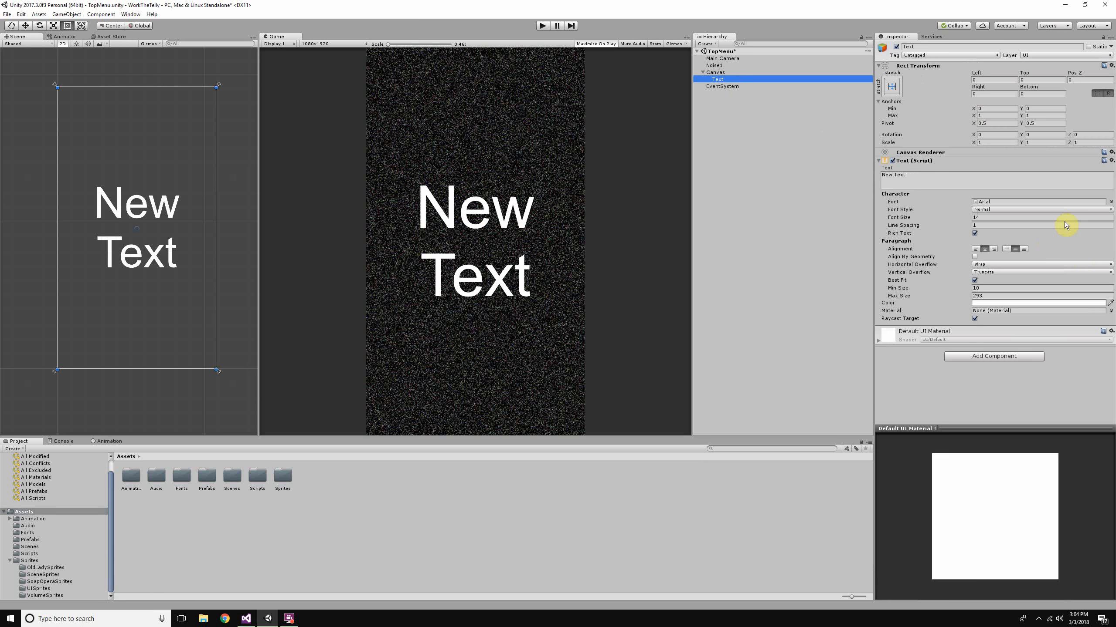
pyautogui.click(1111, 201)
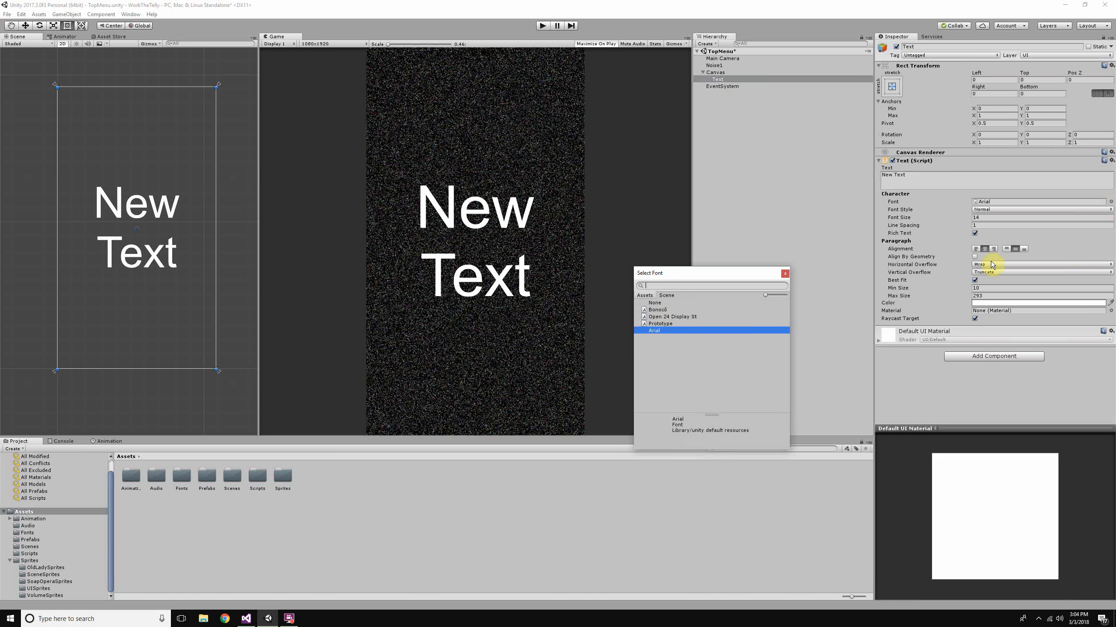
pyautogui.click(676, 310)
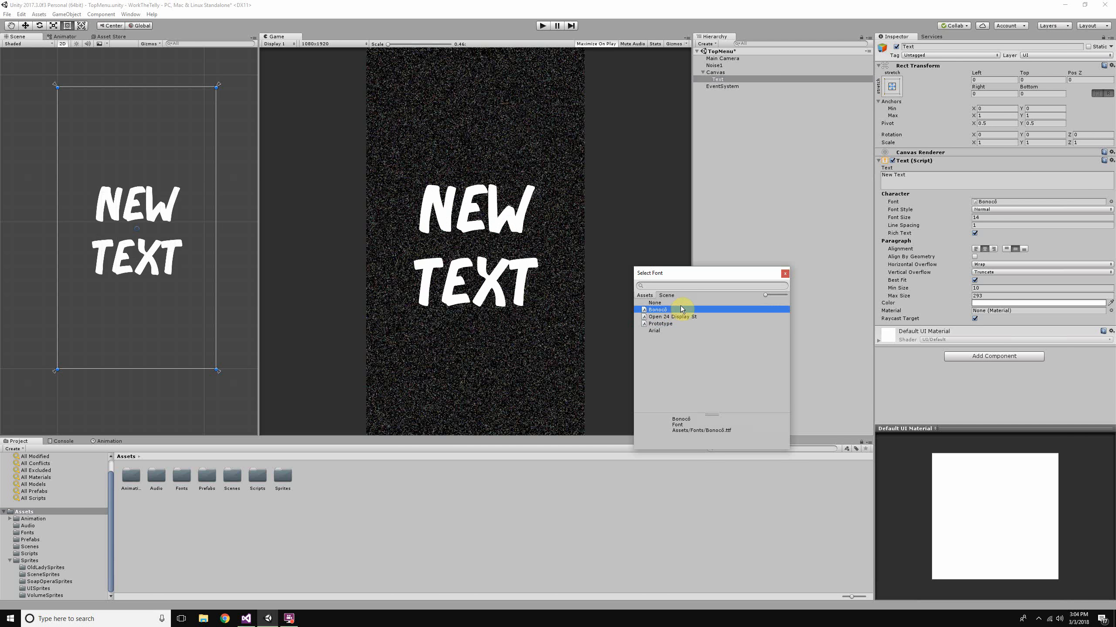
pyautogui.click(690, 317)
pyautogui.click(688, 323)
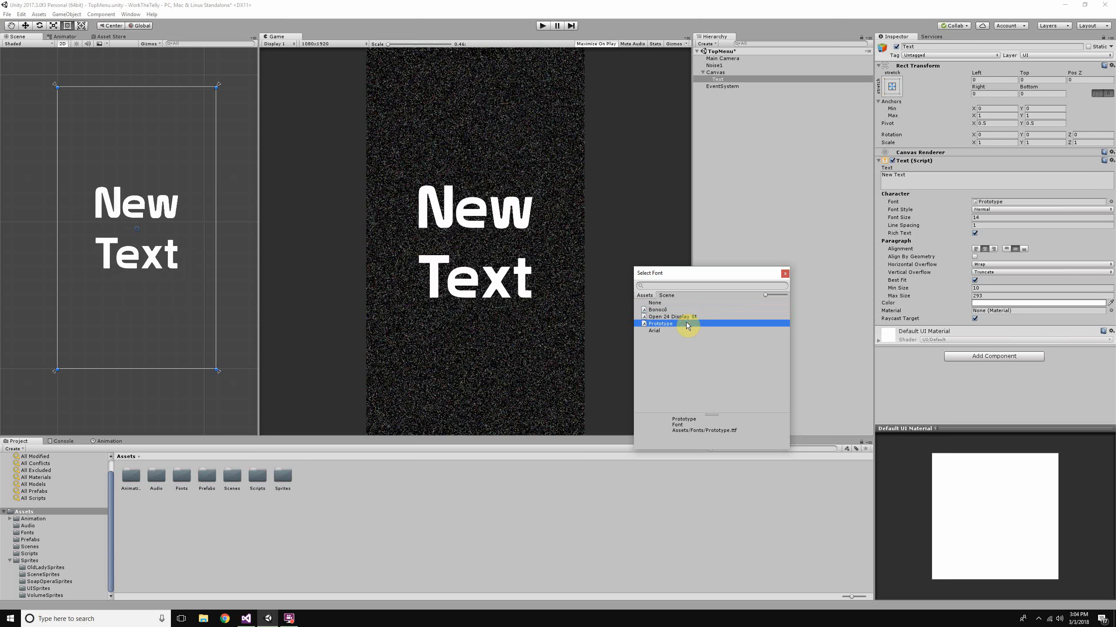
pyautogui.click(686, 317)
pyautogui.click(685, 310)
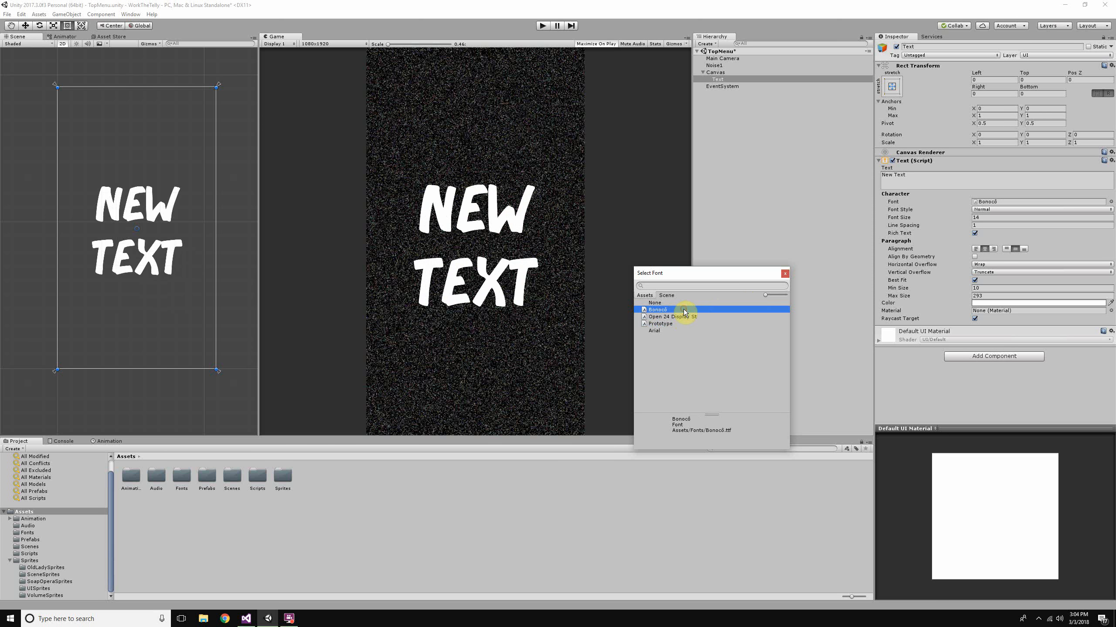
pyautogui.click(785, 274)
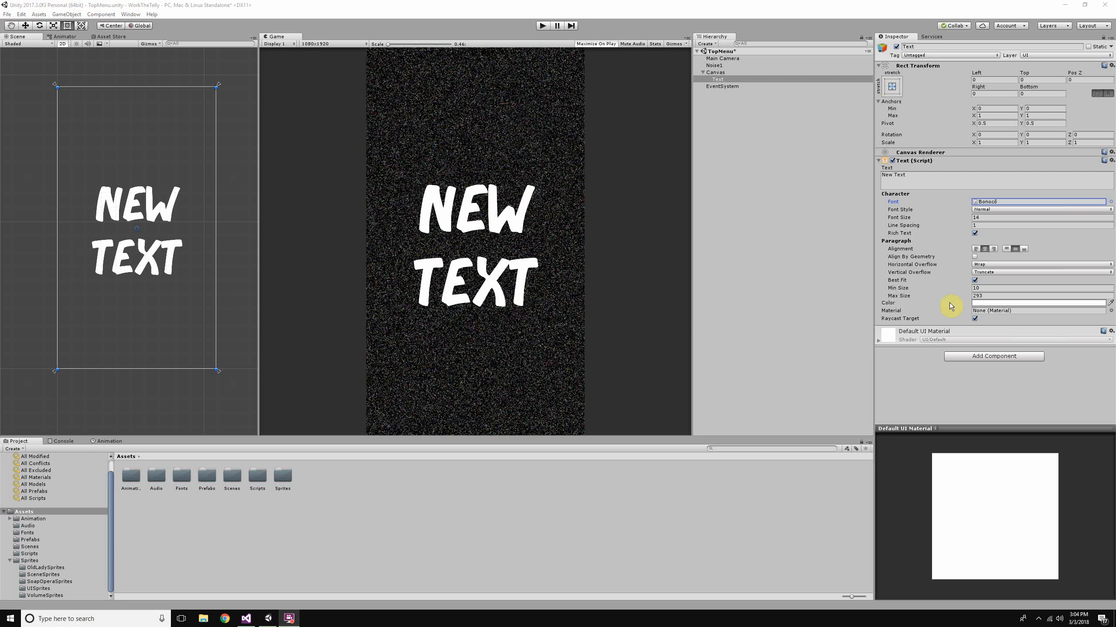
# - Replace the Text object's content with "Work the Telly!!"
pyautogui.click(944, 180)
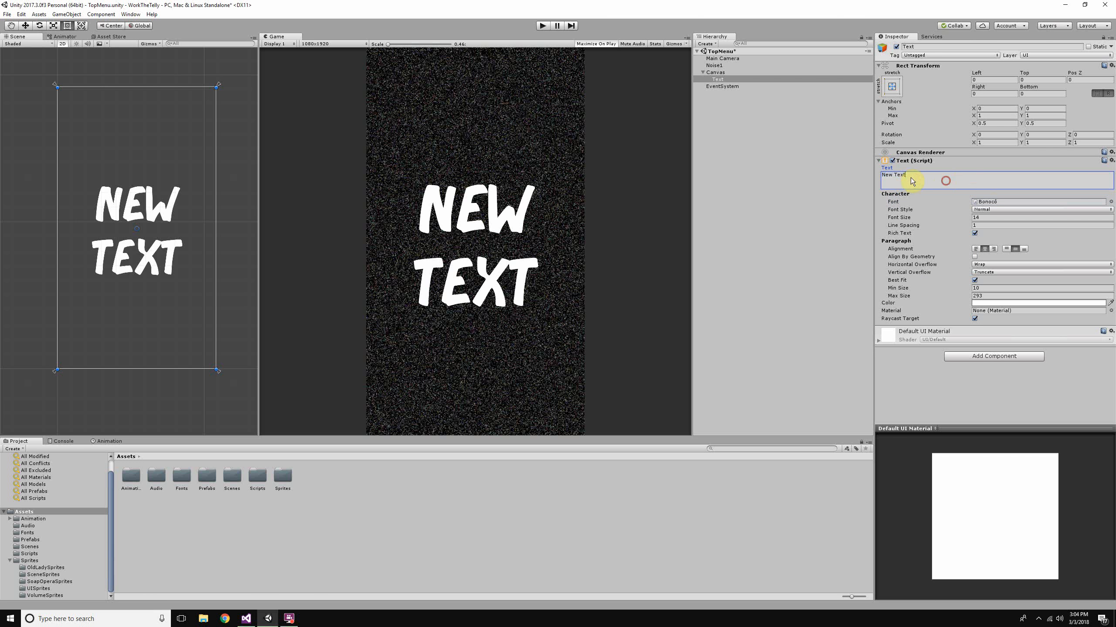
pyautogui.hotkey('ctrl', 'a')
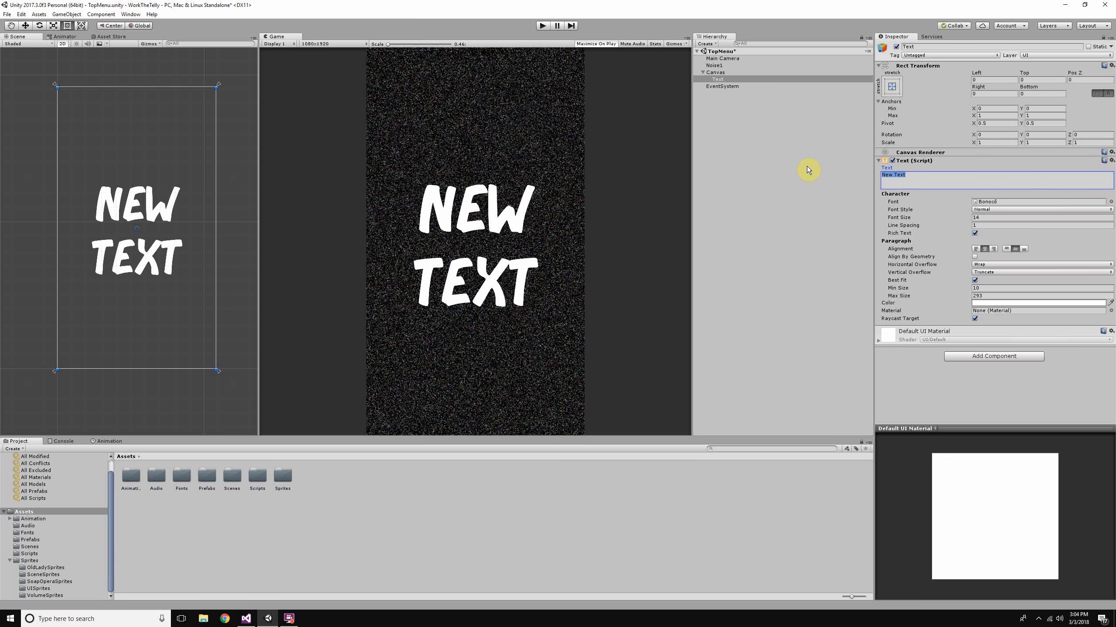
pyautogui.write('Work tr')
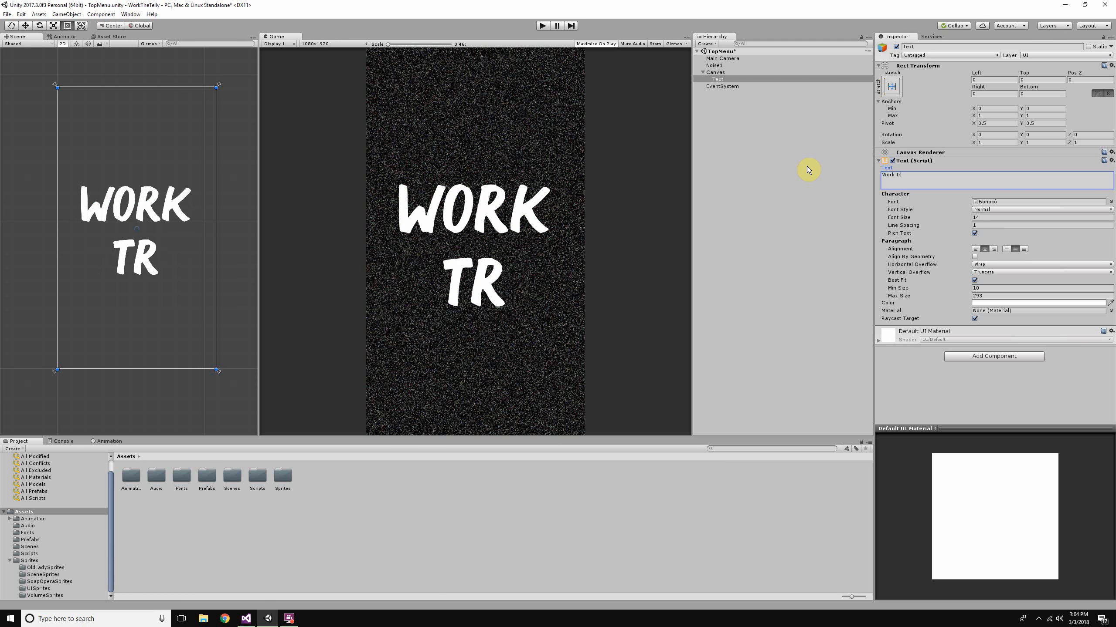
pyautogui.press('BackSpace')
pyautogui.write('he T')
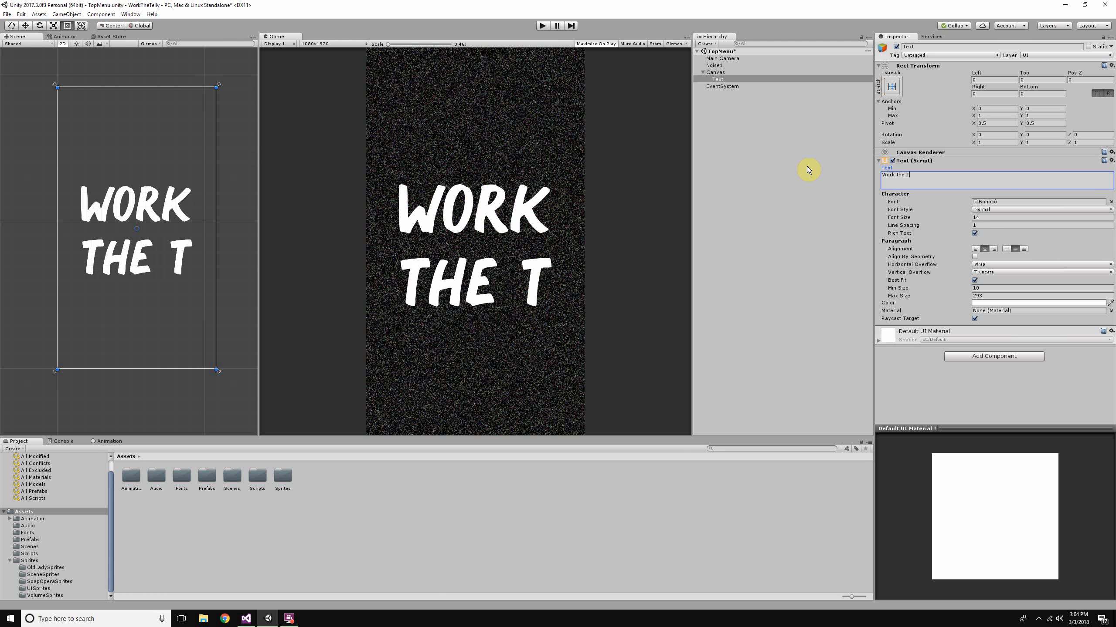
pyautogui.write('elly!!')
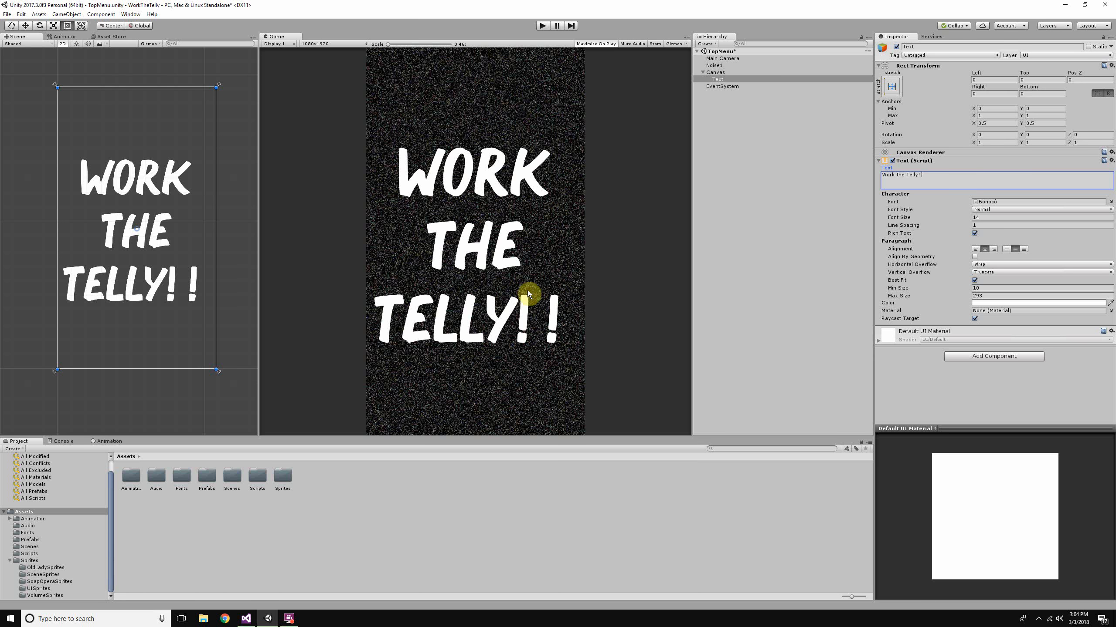
# - Try a Min X anchor of 0.1 on the Text object and undo the change
pyautogui.click(999, 108)
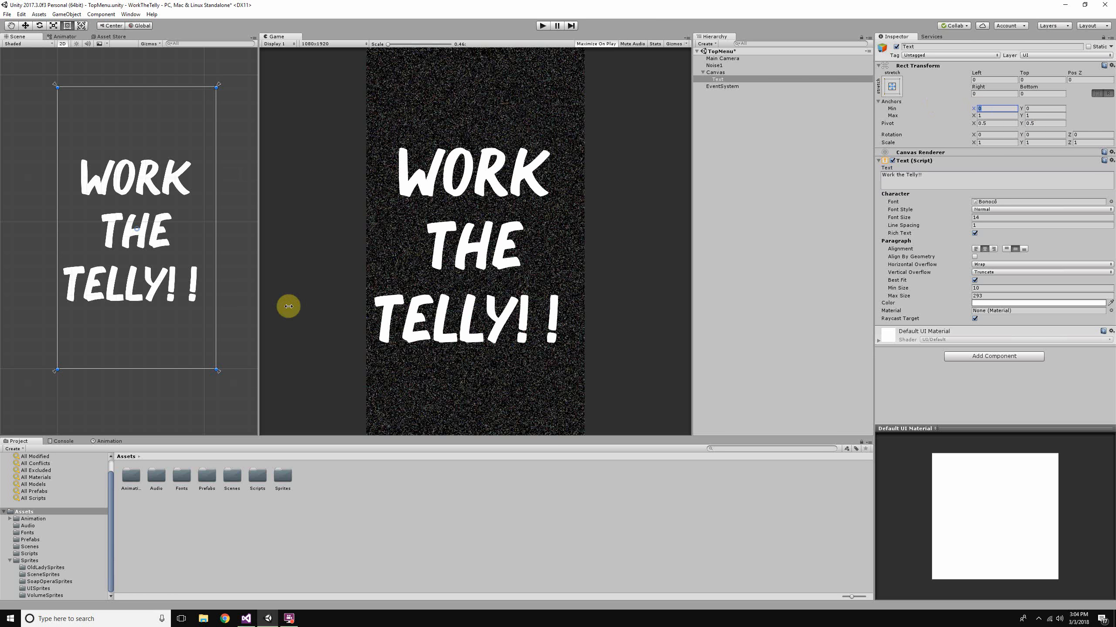
pyautogui.scroll(6, 51, 385)
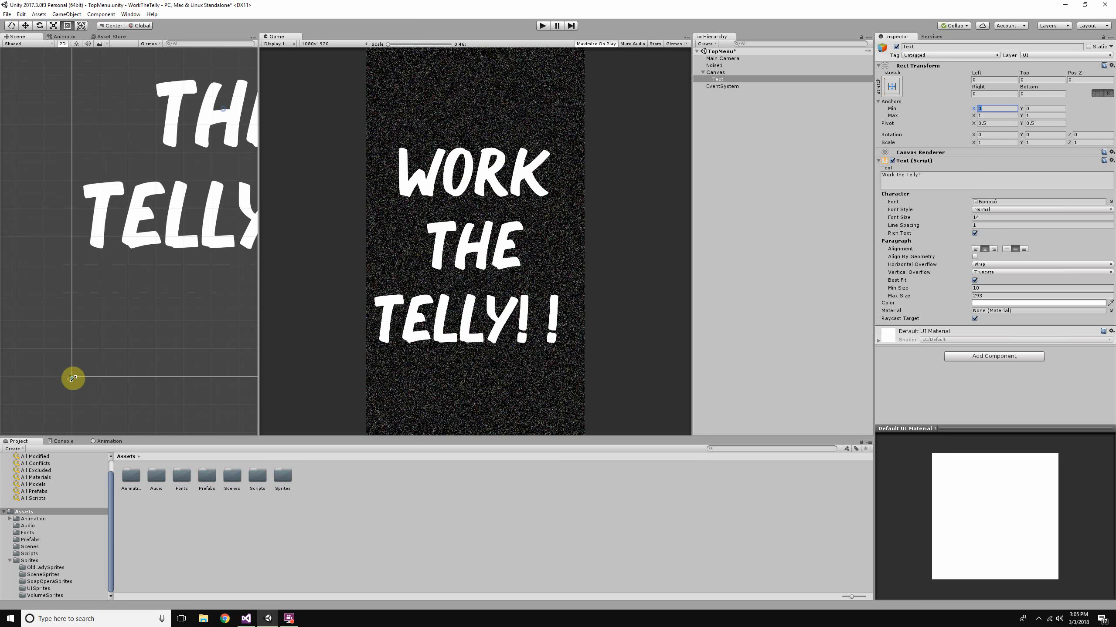
pyautogui.scroll(-1, 199, 344)
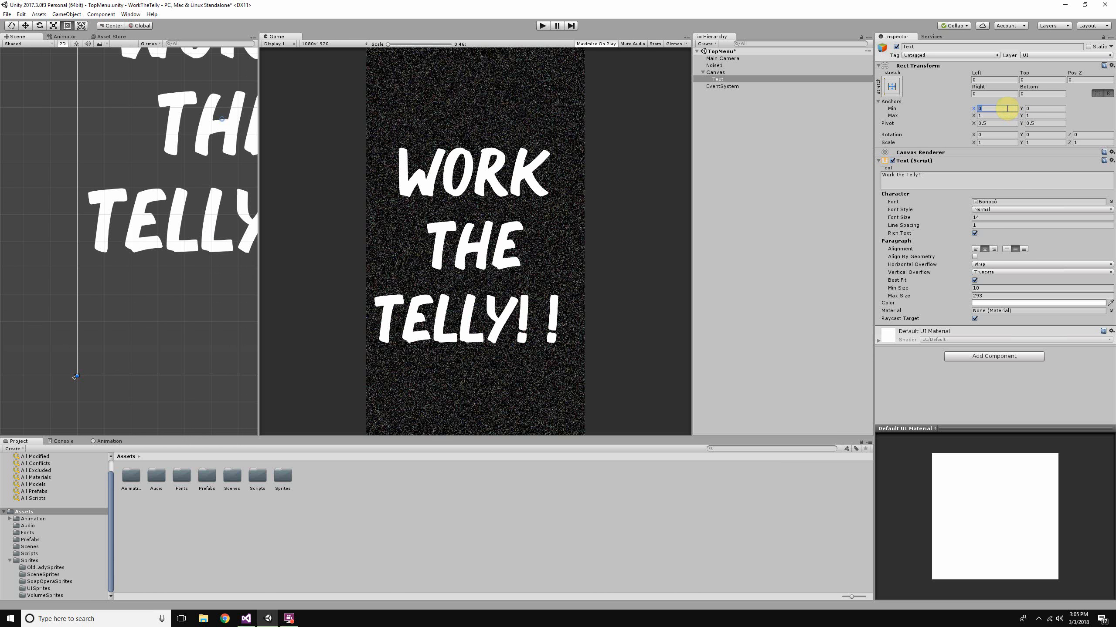
pyautogui.write('.1')
pyautogui.scroll(-6, 109, 319)
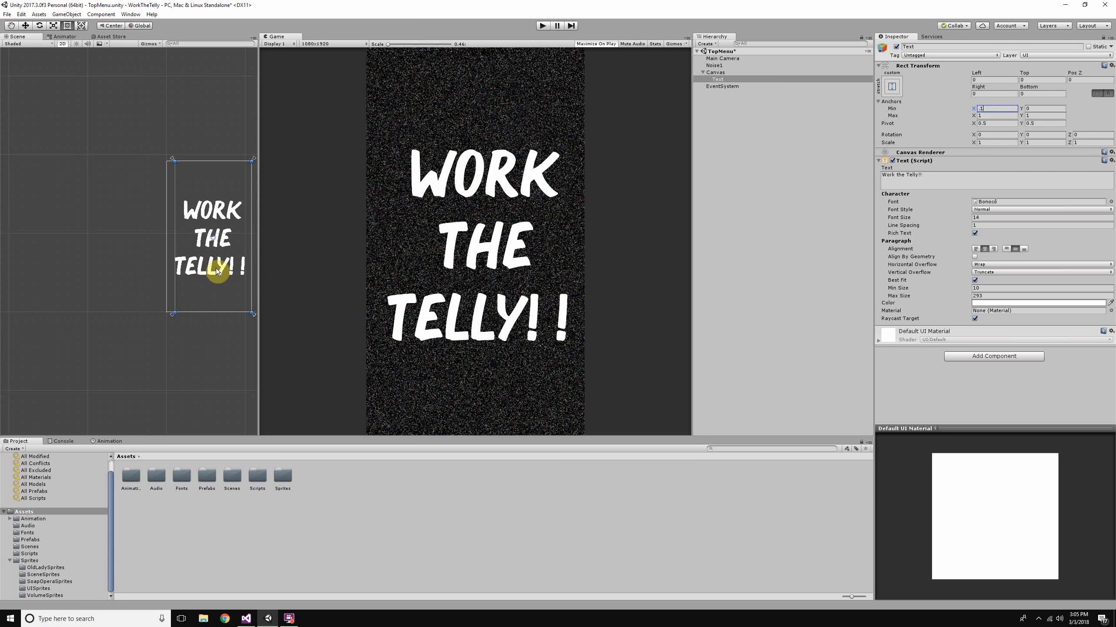
pyautogui.moveTo(217, 272); pyautogui.dragTo(149, 279, button='middle')
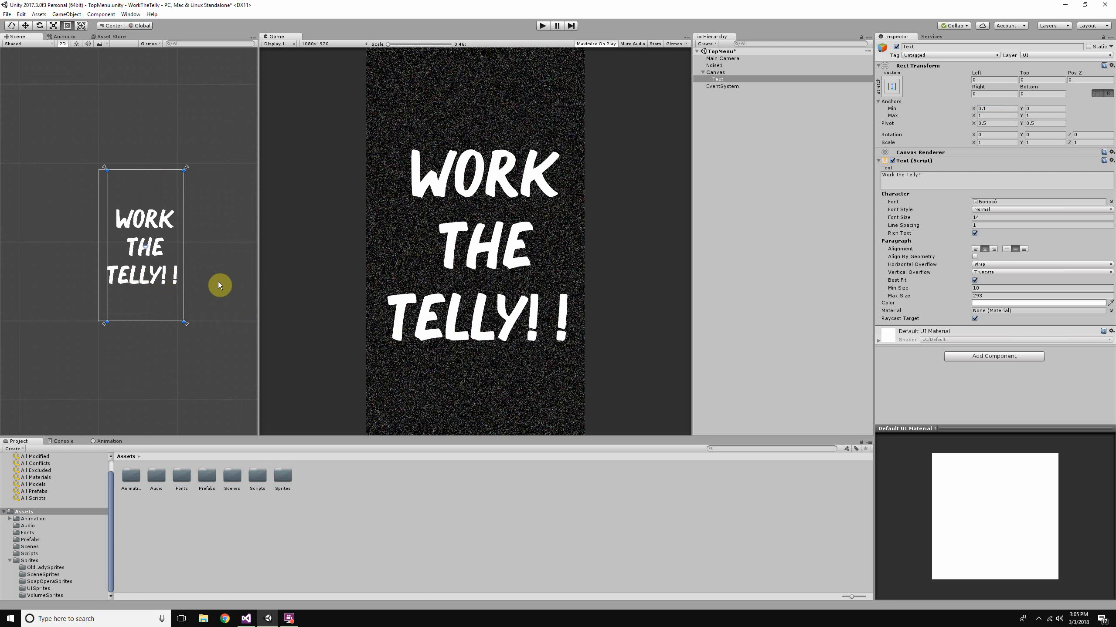
pyautogui.hotkey('ctrl', 'z')
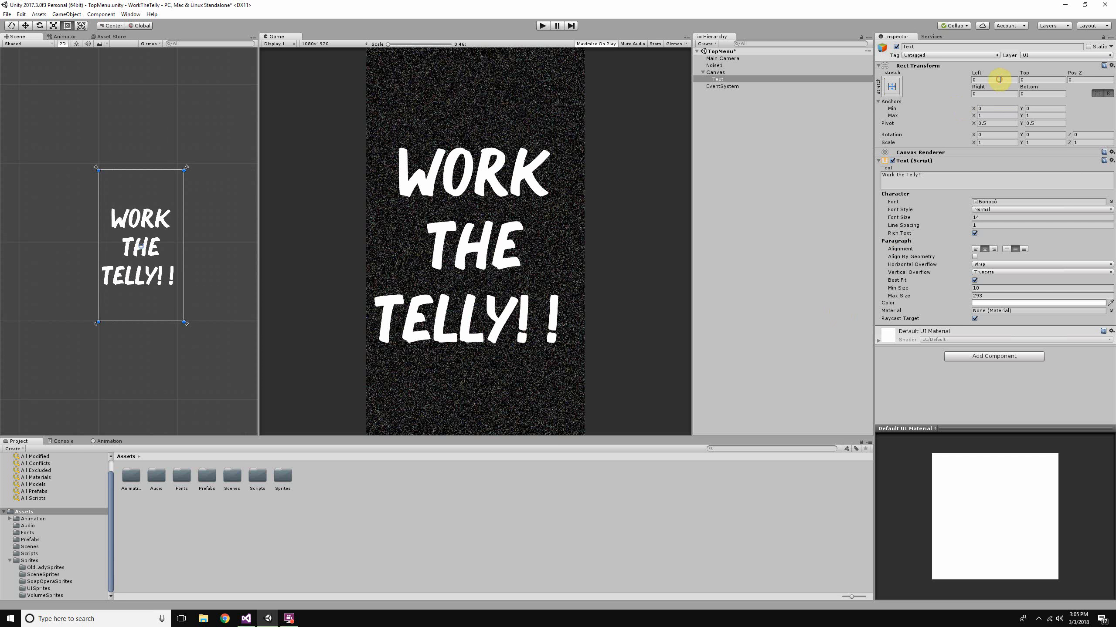
# - Set the Text object's Left and Right offsets to 50
pyautogui.click(1004, 96)
pyautogui.write('50')
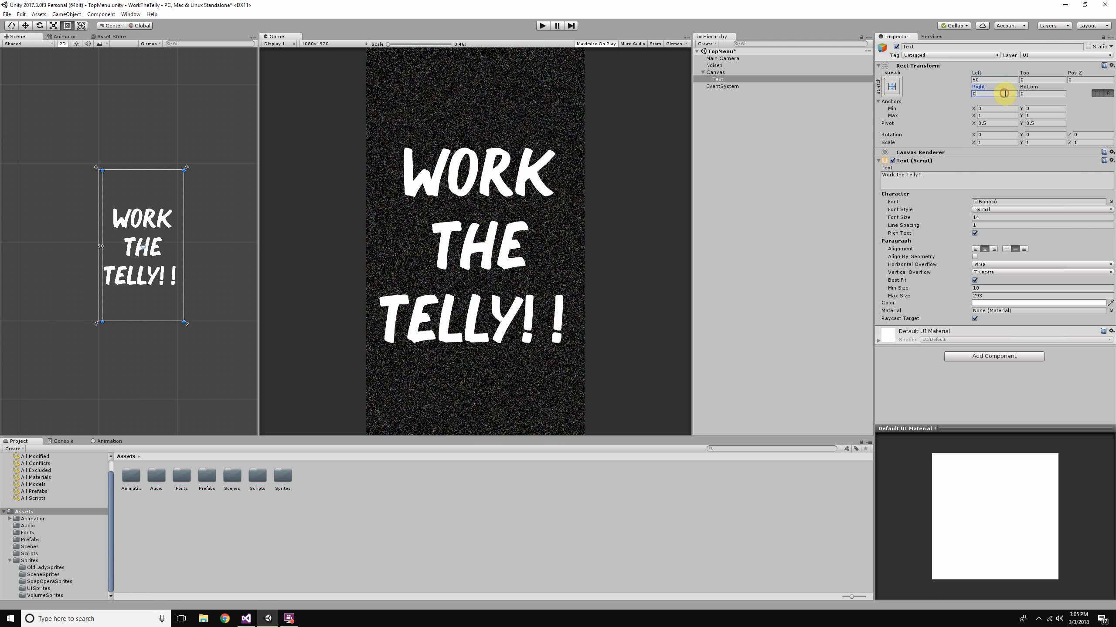
pyautogui.write('50')
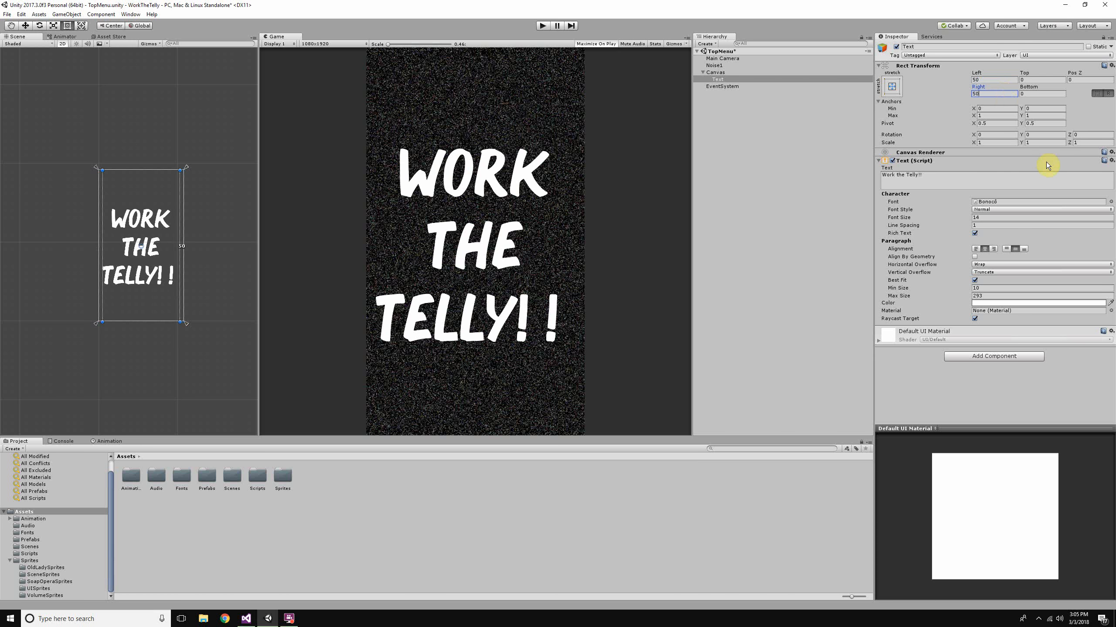
# - Preview the game view at 16:10 and 1920x1080, and return it to 1080x1920
pyautogui.click(323, 44)
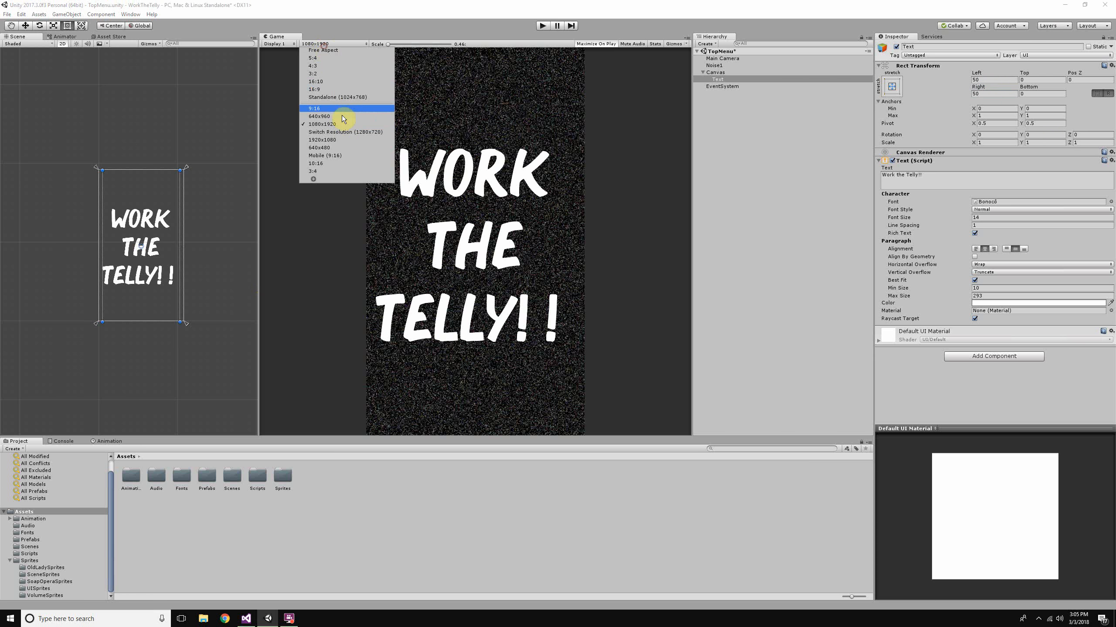
pyautogui.click(347, 82)
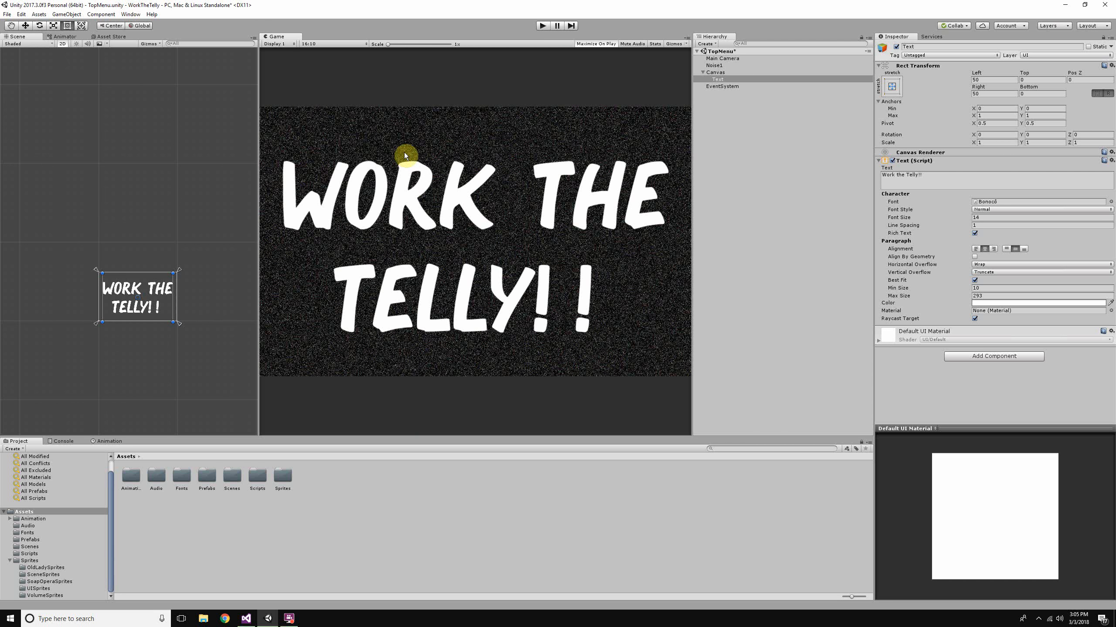
pyautogui.click(349, 46)
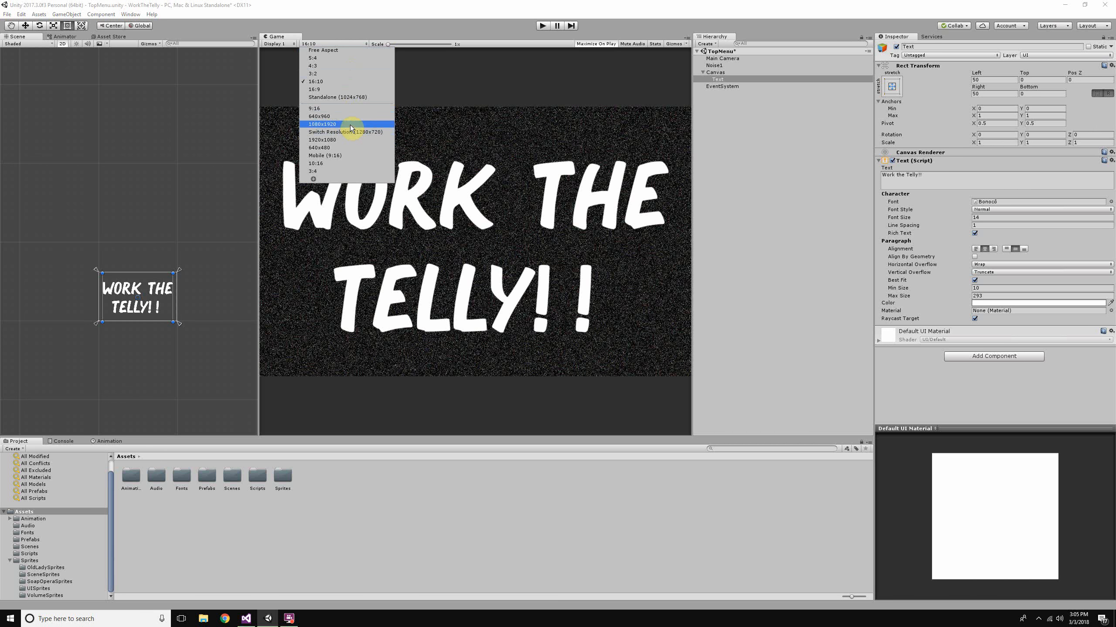
pyautogui.click(348, 140)
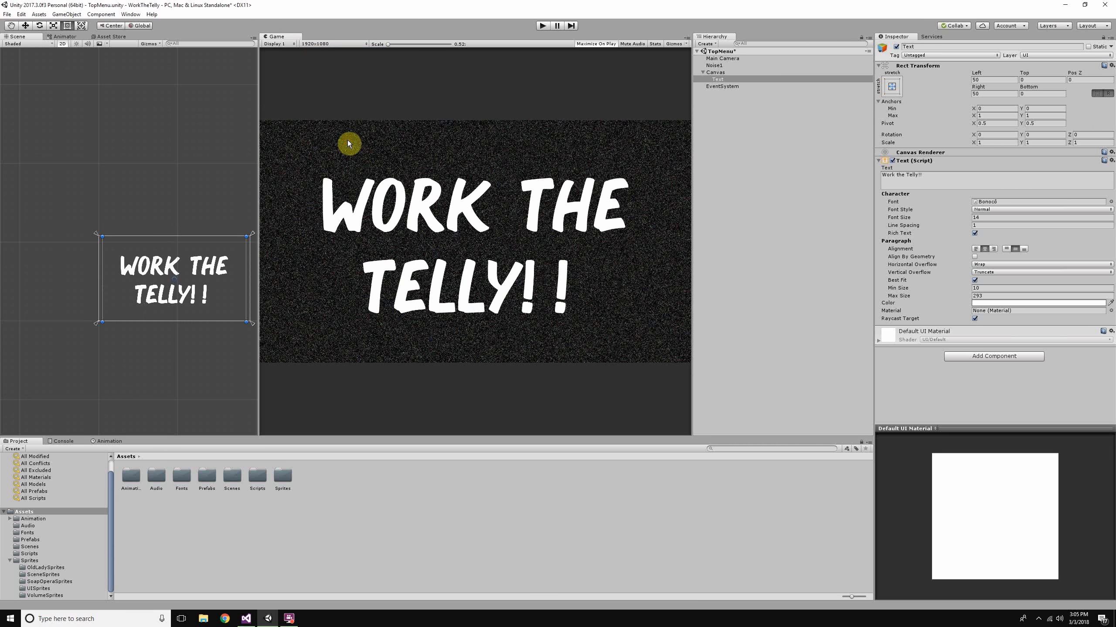
pyautogui.click(308, 44)
pyautogui.click(321, 124)
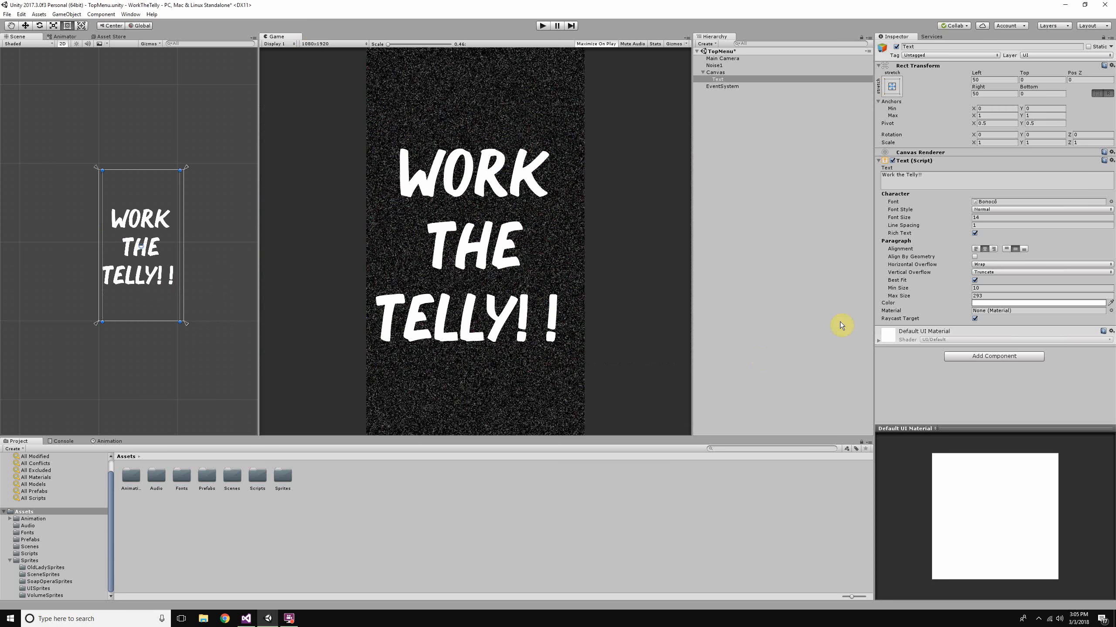
# - Set the Text object's Top and Bottom offsets to 50
pyautogui.click(1027, 80)
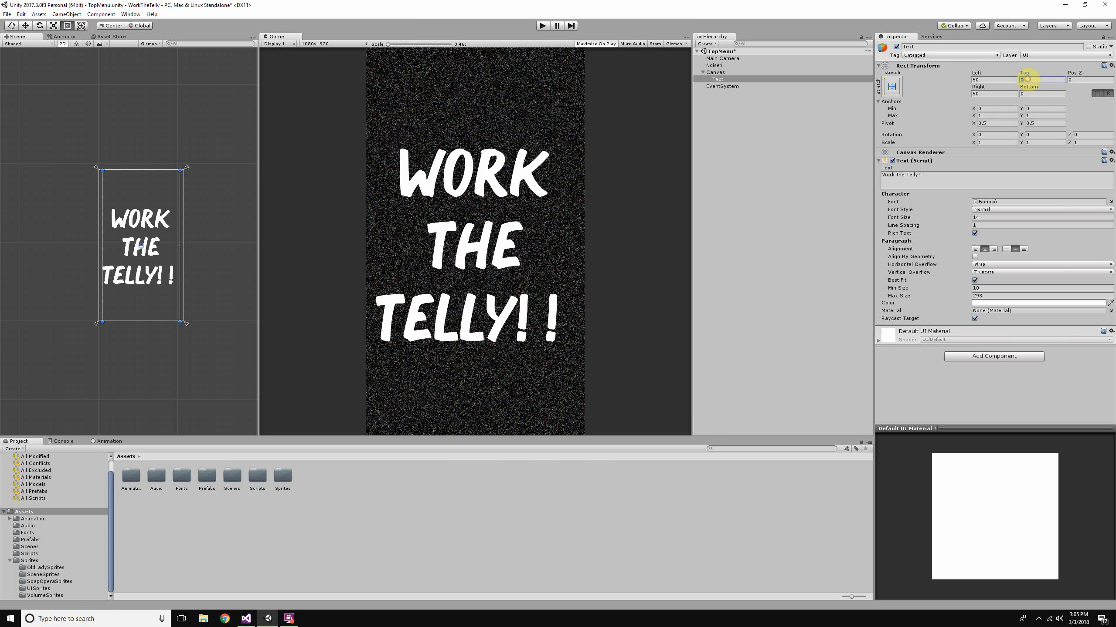
pyautogui.write('50')
pyautogui.click(1027, 94)
pyautogui.write('50')
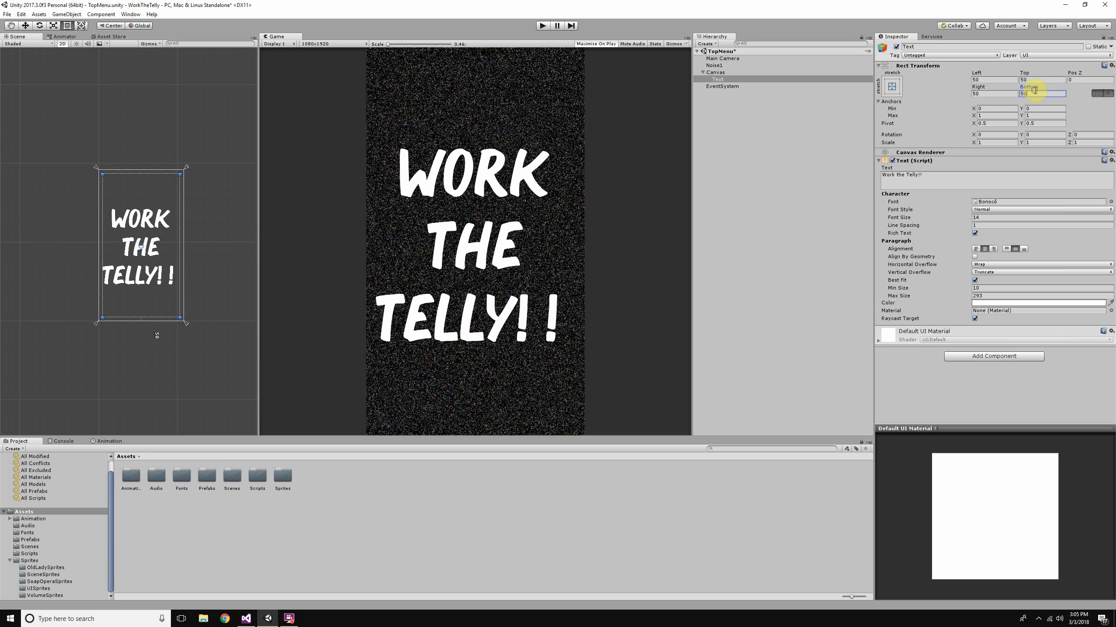
pyautogui.scroll(6, 142, 321)
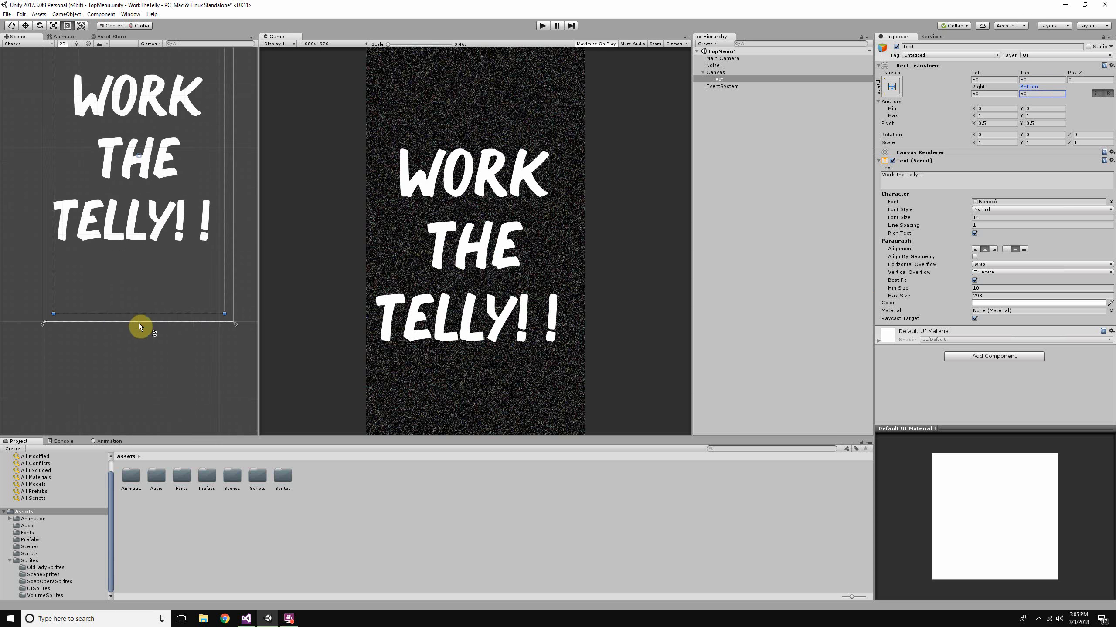
# - Duplicate the "Work the Telly!!" Text object inside the Canvas
pyautogui.scroll(-12, 133, 387)
pyautogui.scroll(6, 237, 360)
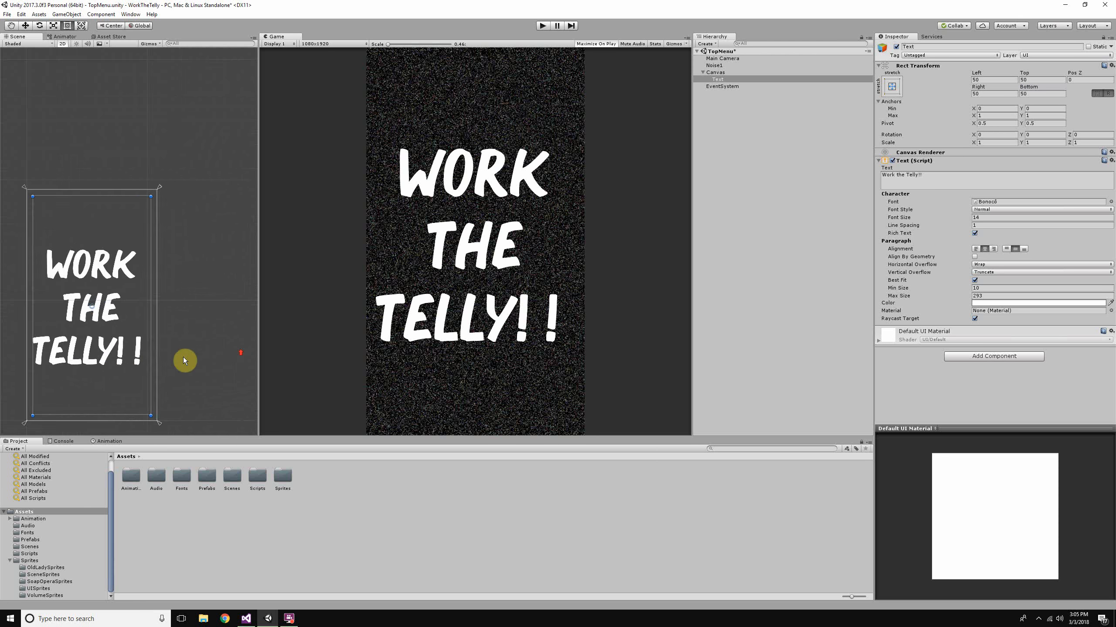
pyautogui.scroll(5, 182, 361)
pyautogui.moveTo(186, 343); pyautogui.dragTo(219, 310)
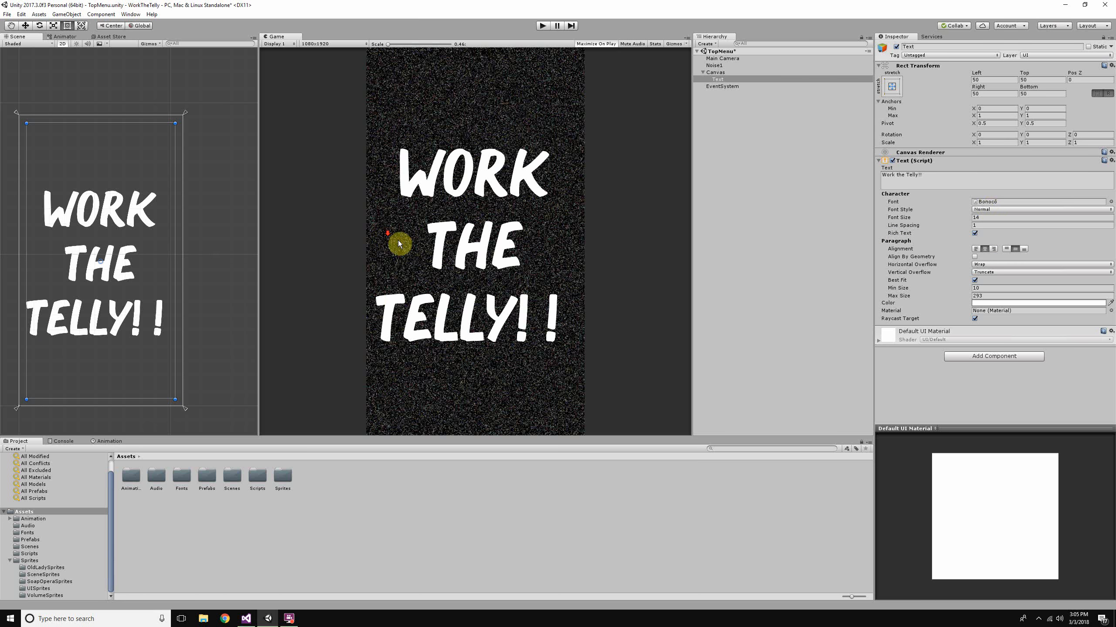
pyautogui.scroll(-5, 238, 238)
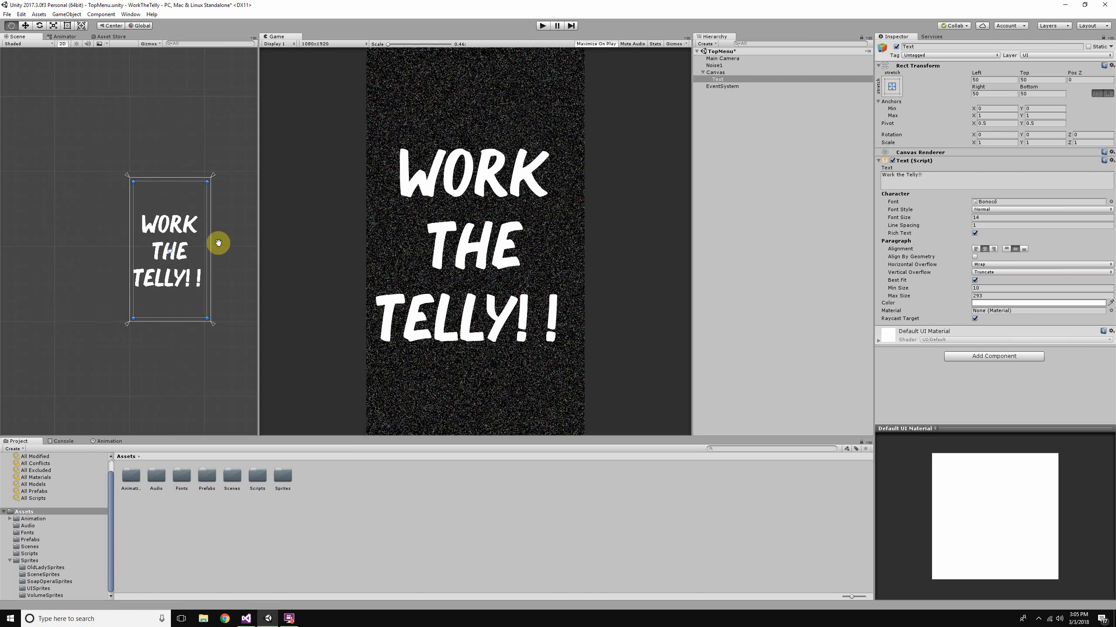
pyautogui.rightClick(730, 79)
pyautogui.click(760, 117)
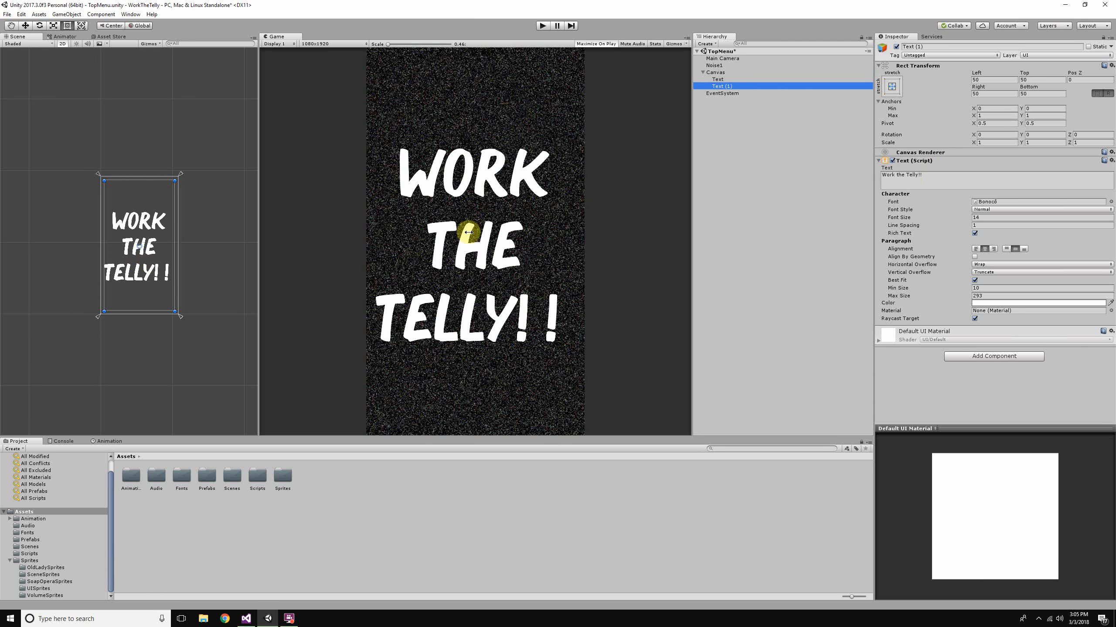
# - Try "Press Screen" as the wording of the duplicated Text object and clear it
pyautogui.click(936, 181)
pyautogui.hotkey('ctrl', 'a')
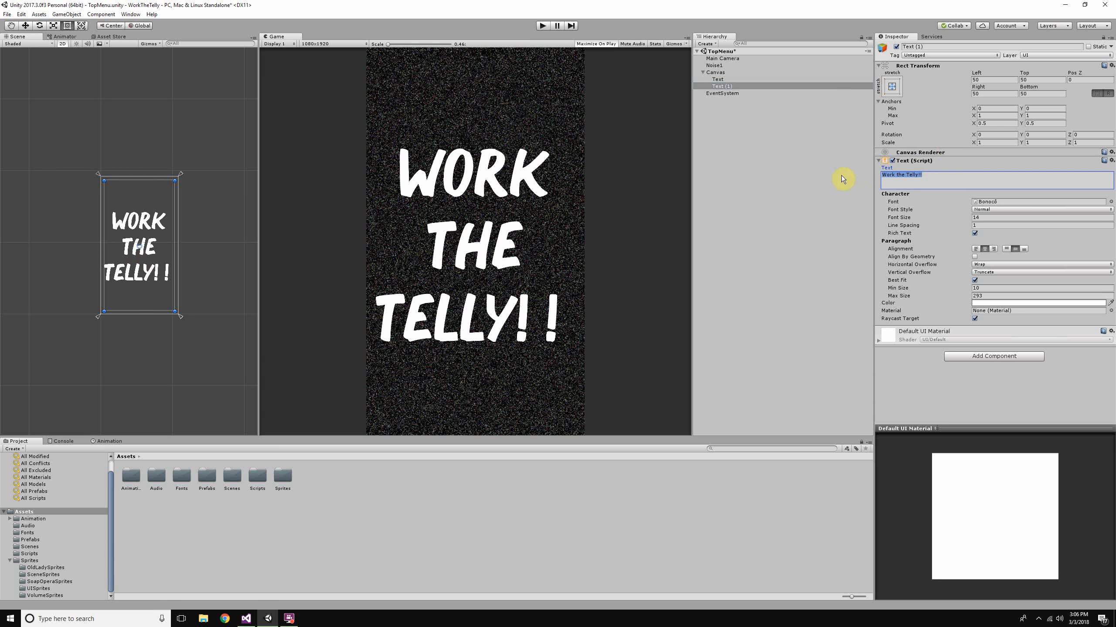
pyautogui.write('P')
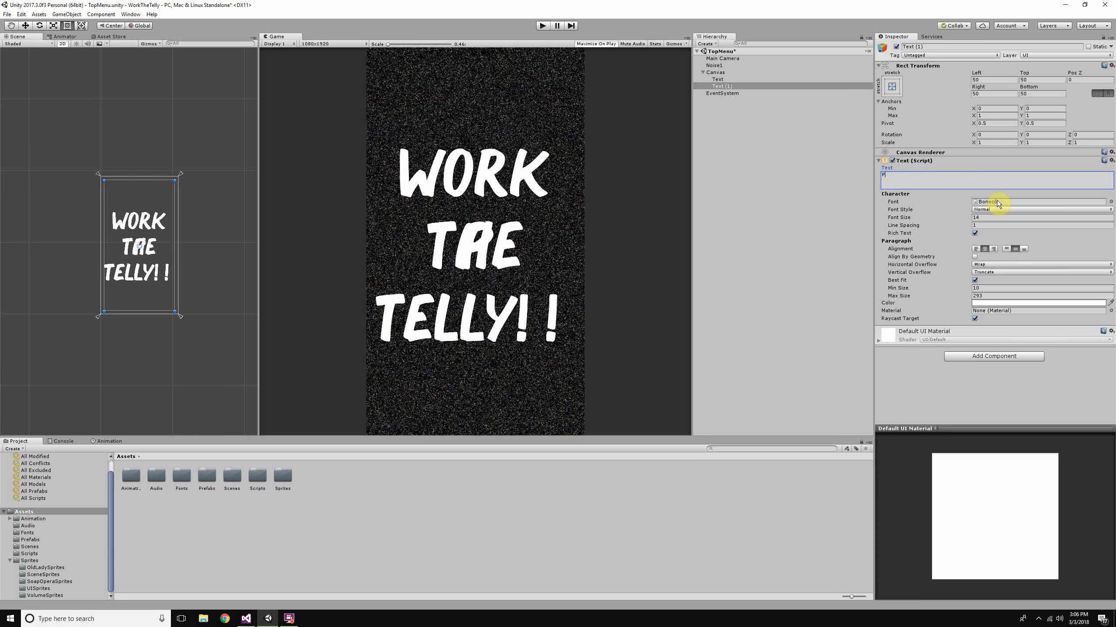
pyautogui.write('ress Screen')
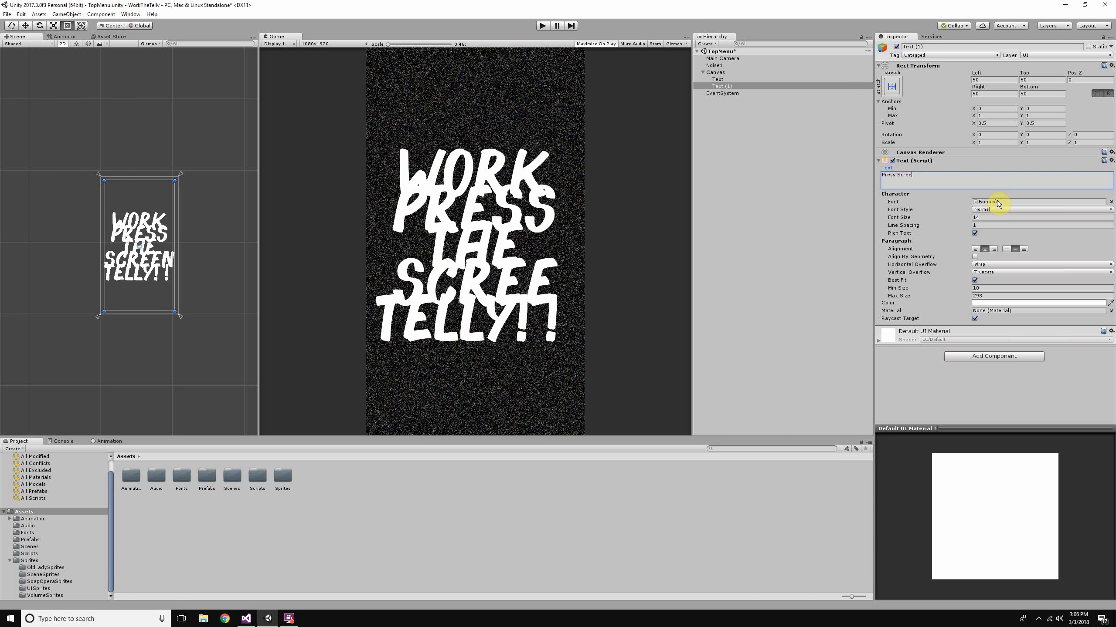
pyautogui.press('BackSpace')
pyautogui.press('BackSpace')
pyautogui.press('BackSpace')
pyautogui.press('BackSpace')
pyautogui.press('BackSpace')
pyautogui.press('BackSpace')
pyautogui.press('BackSpace')
pyautogui.press('BackSpace')
pyautogui.press('BackSpace')
pyautogui.press('BackSpace')
pyautogui.press('BackSpace')
pyautogui.press('BackSpace')
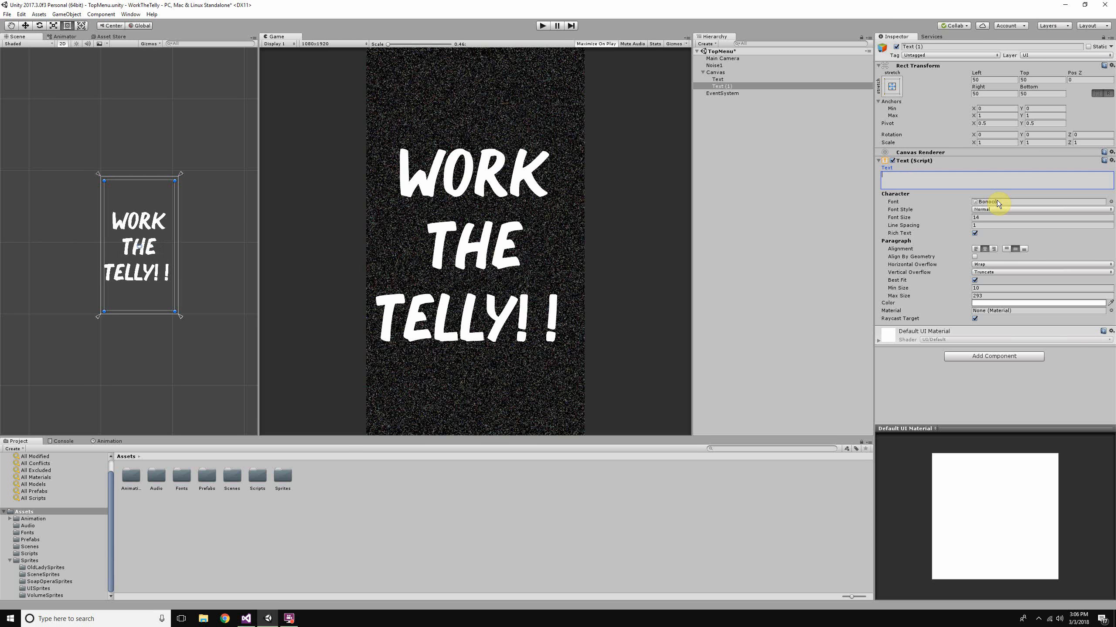
# - Make the duplicated Text object read "Touch to start"
pyautogui.write('Youch ')
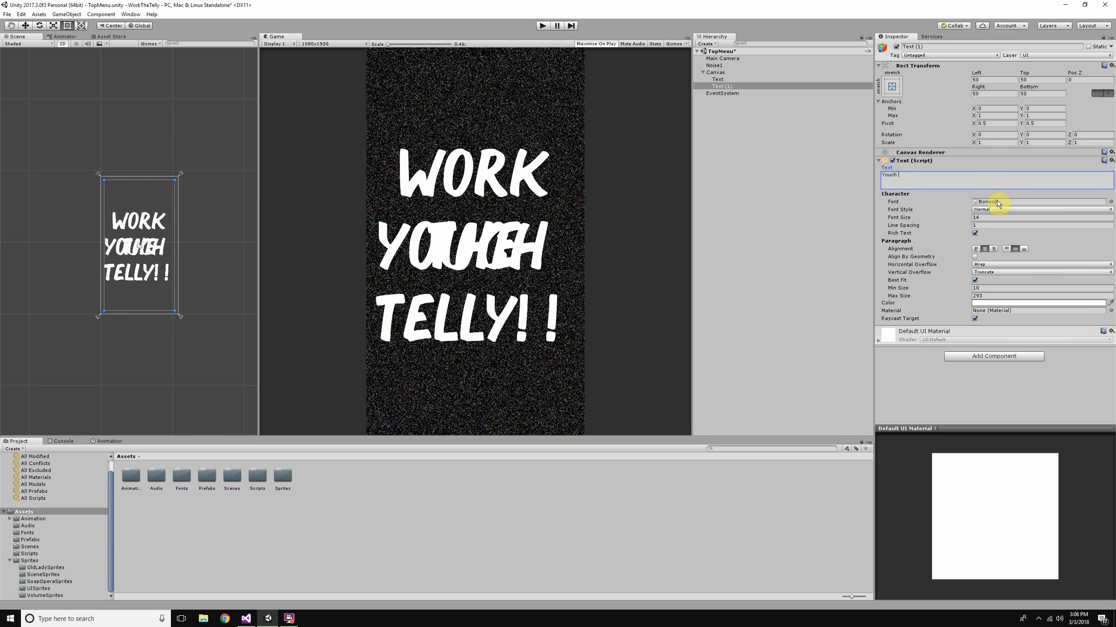
pyautogui.write('to start')
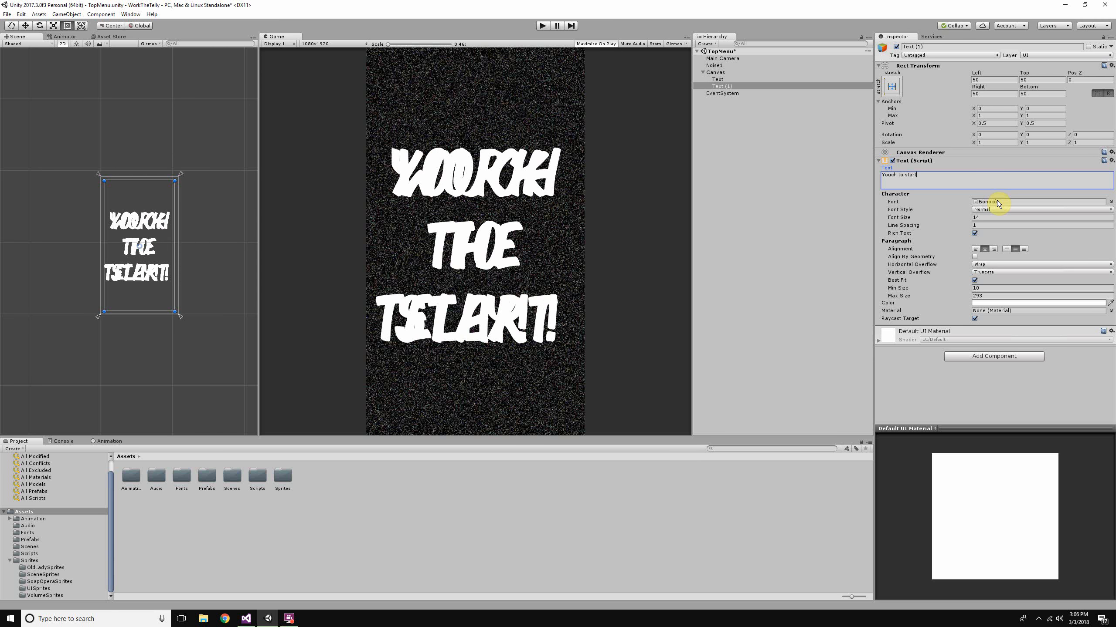
pyautogui.click(884, 175)
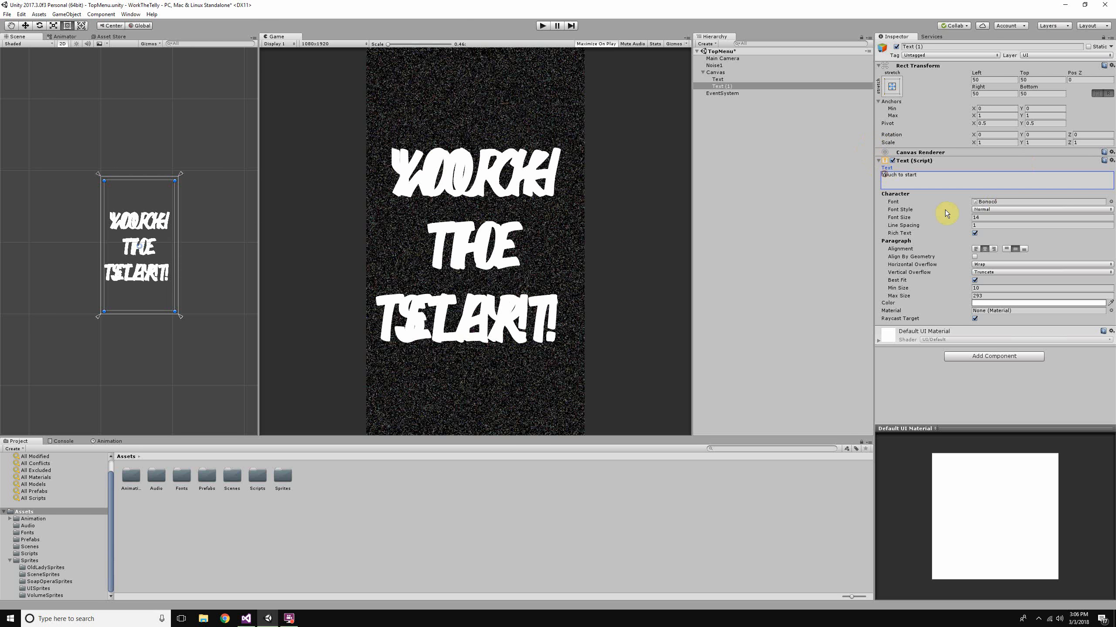
pyautogui.press('BackSpace')
pyautogui.write('T')
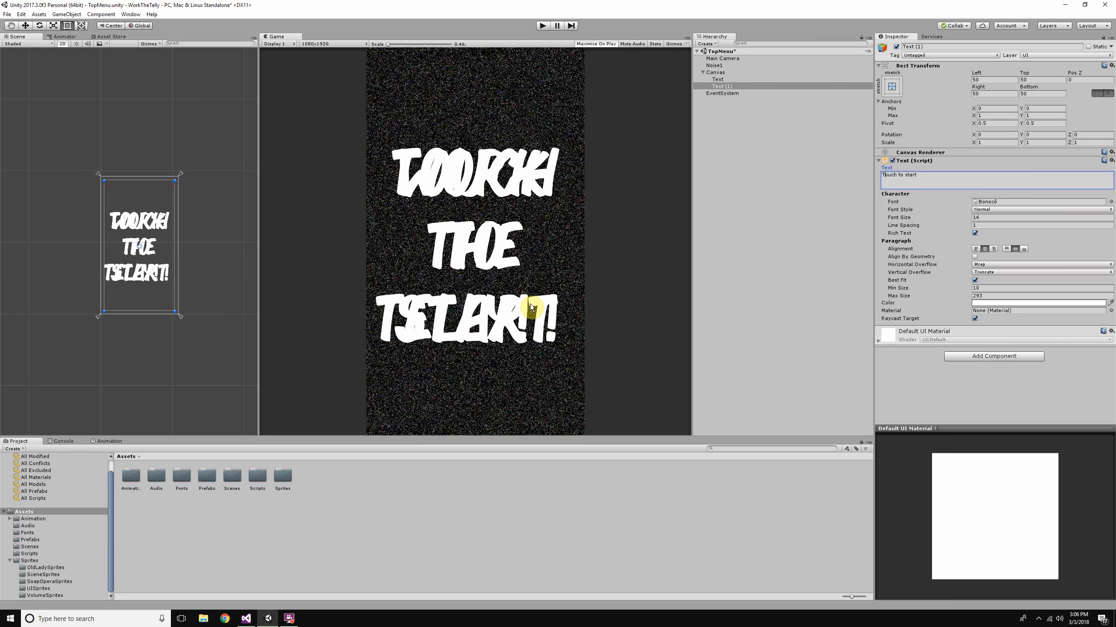
# - Set the Min Y anchor of the "Work the Telly!!" Text object to 0.25
pyautogui.click(742, 79)
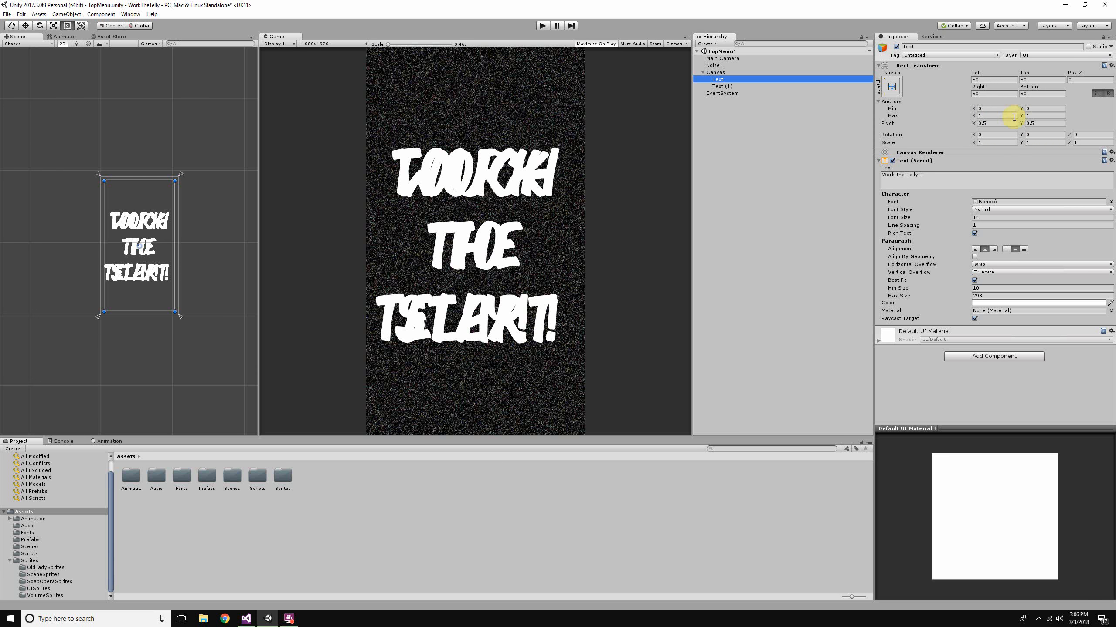
pyautogui.click(1042, 116)
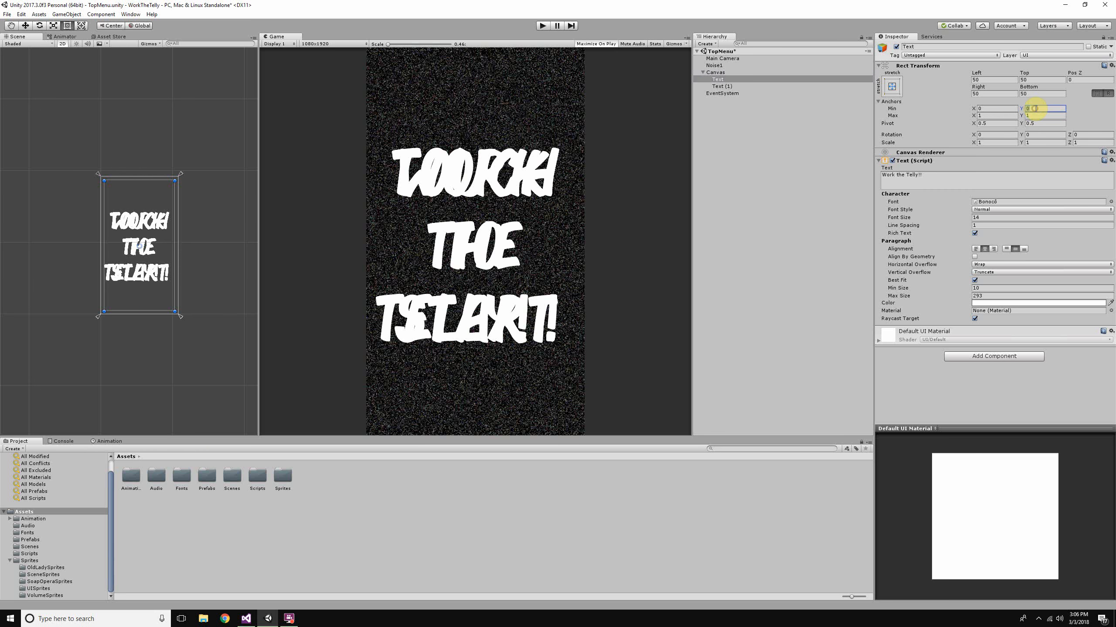
pyautogui.click(1036, 109)
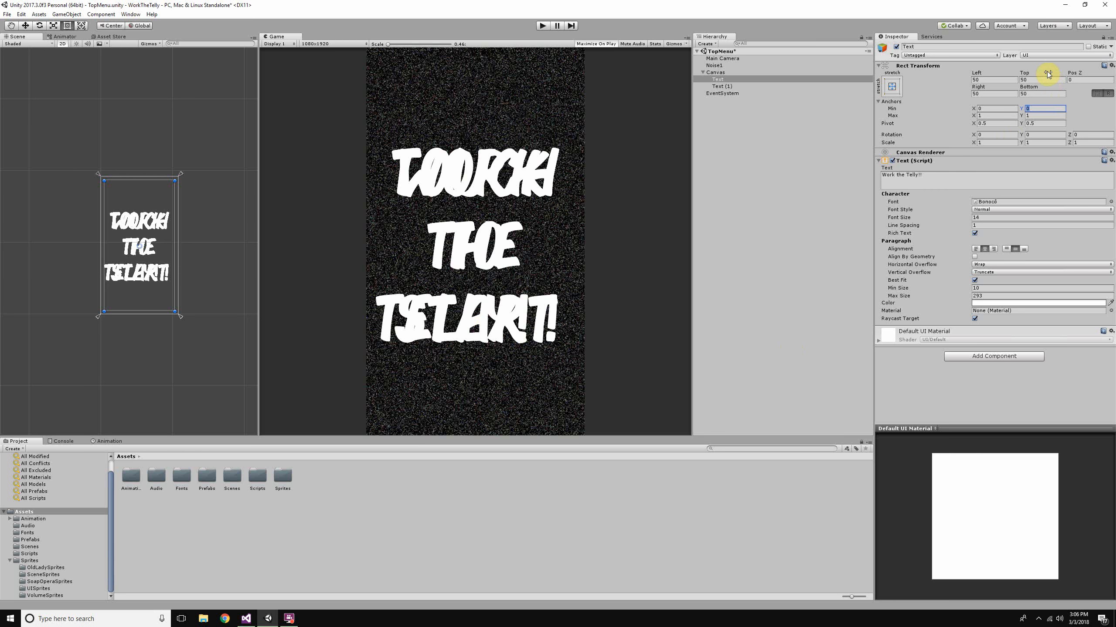
pyautogui.write('.75')
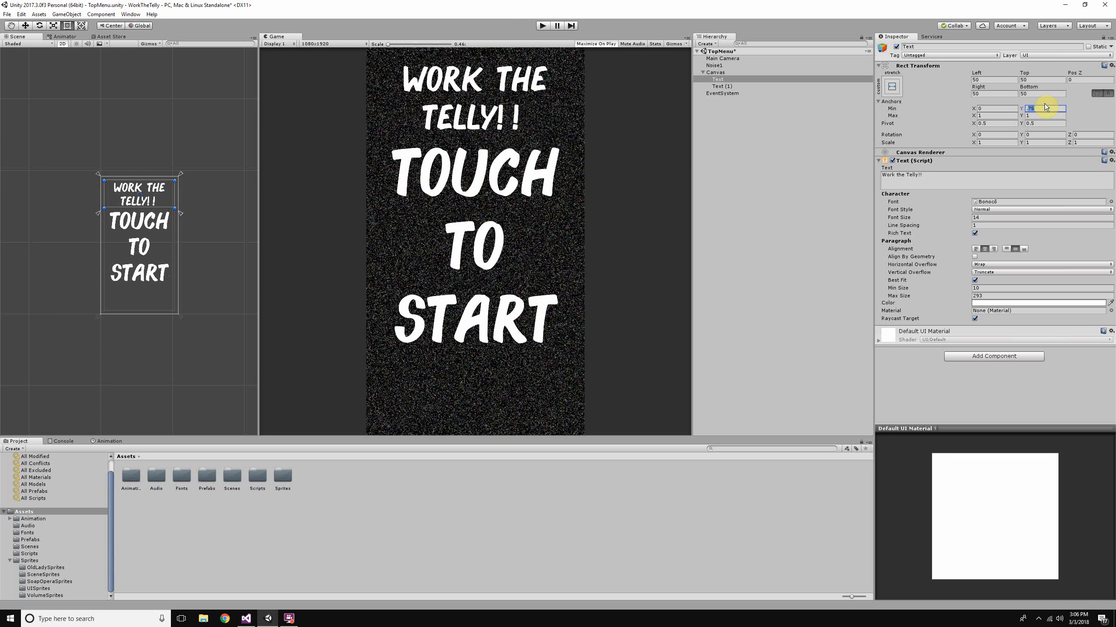
pyautogui.write('.25')
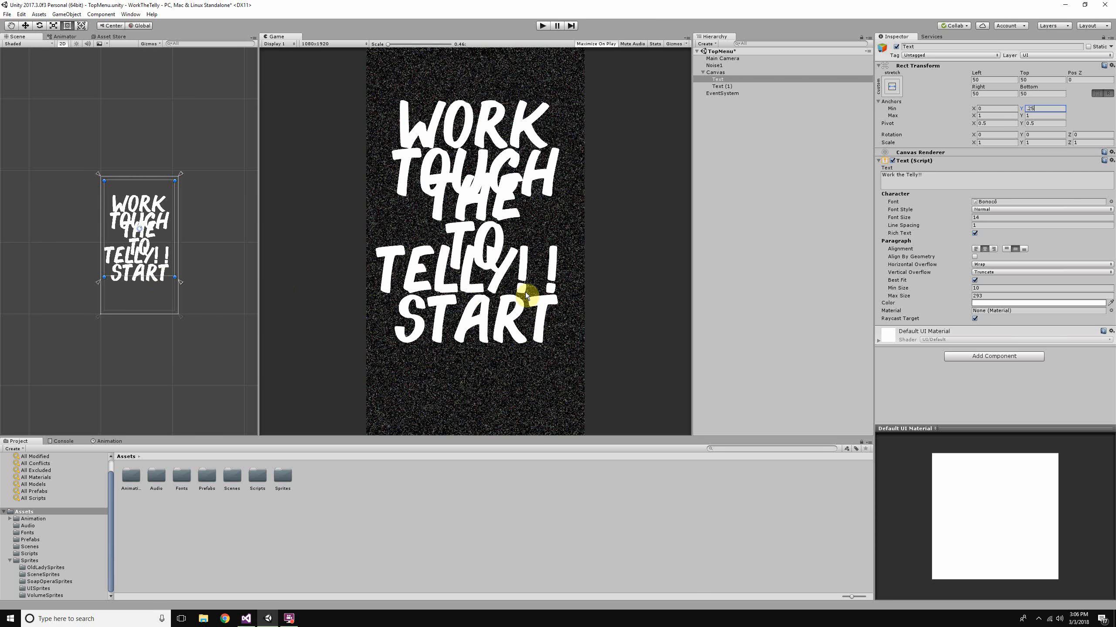
# - Set the Max Y anchor of the "Touch to start" text to 0.25
pyautogui.scroll(4, 96, 281)
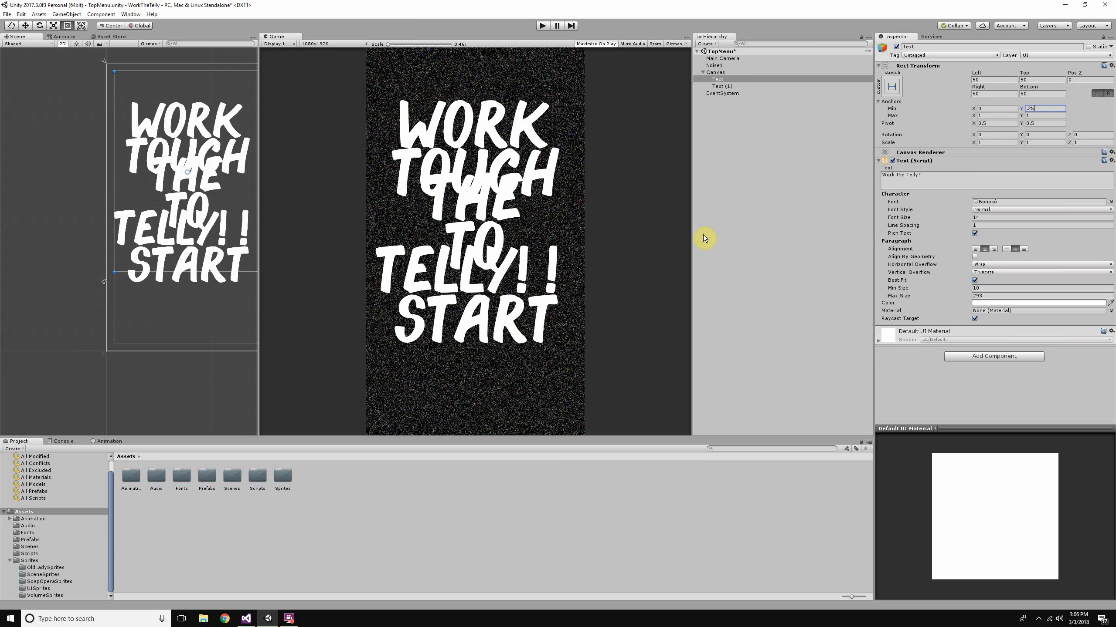
pyautogui.click(724, 86)
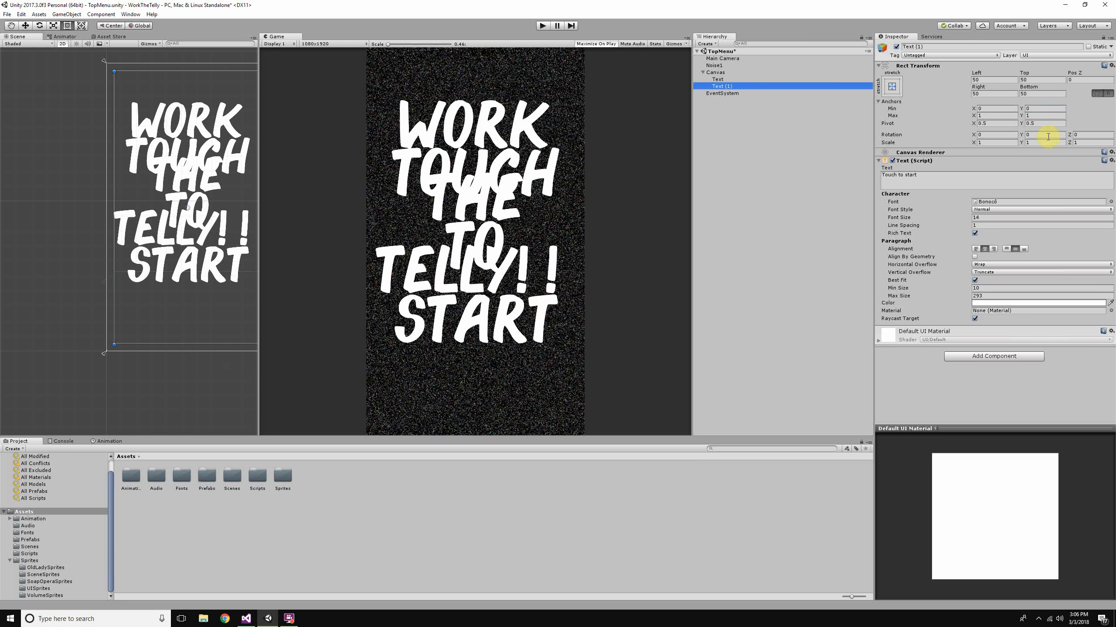
pyautogui.click(1042, 114)
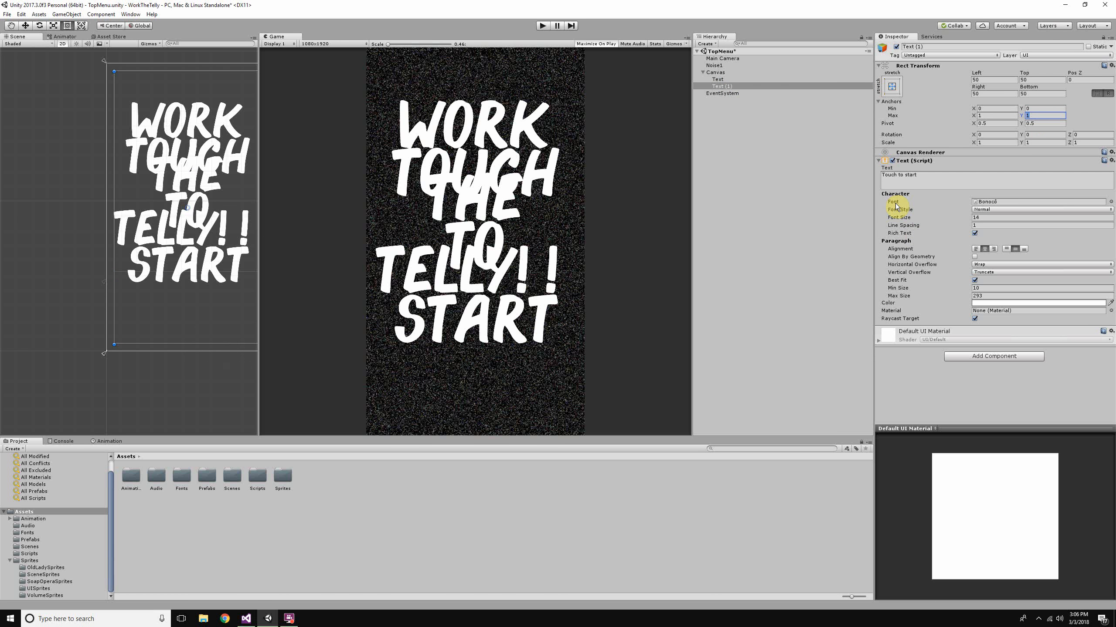
pyautogui.click(1041, 116)
pyautogui.write('.2')
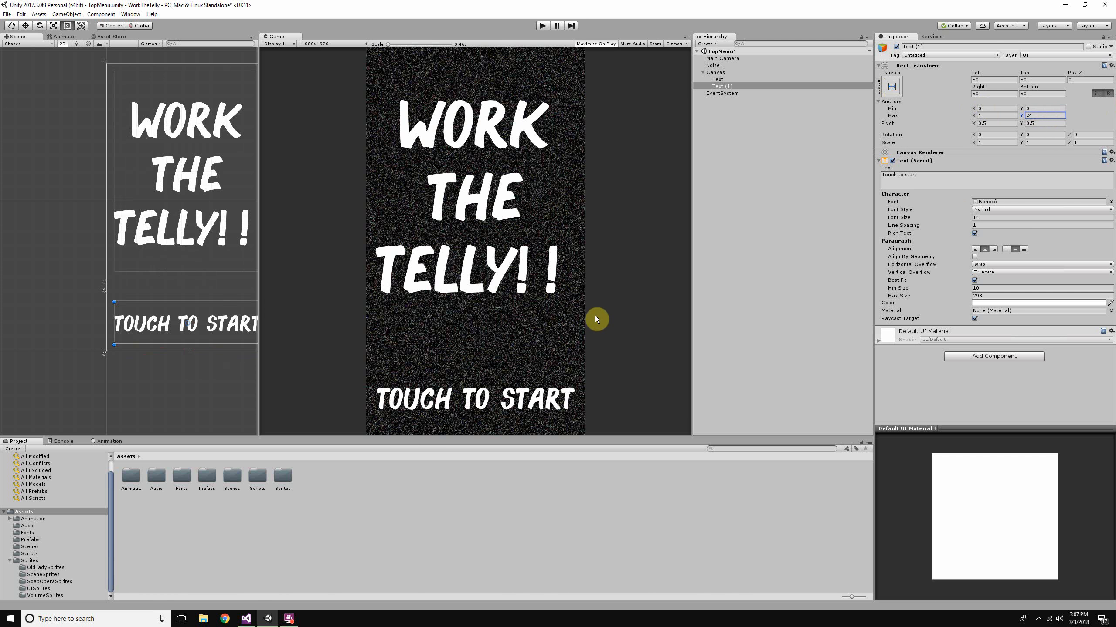
pyautogui.write('5')
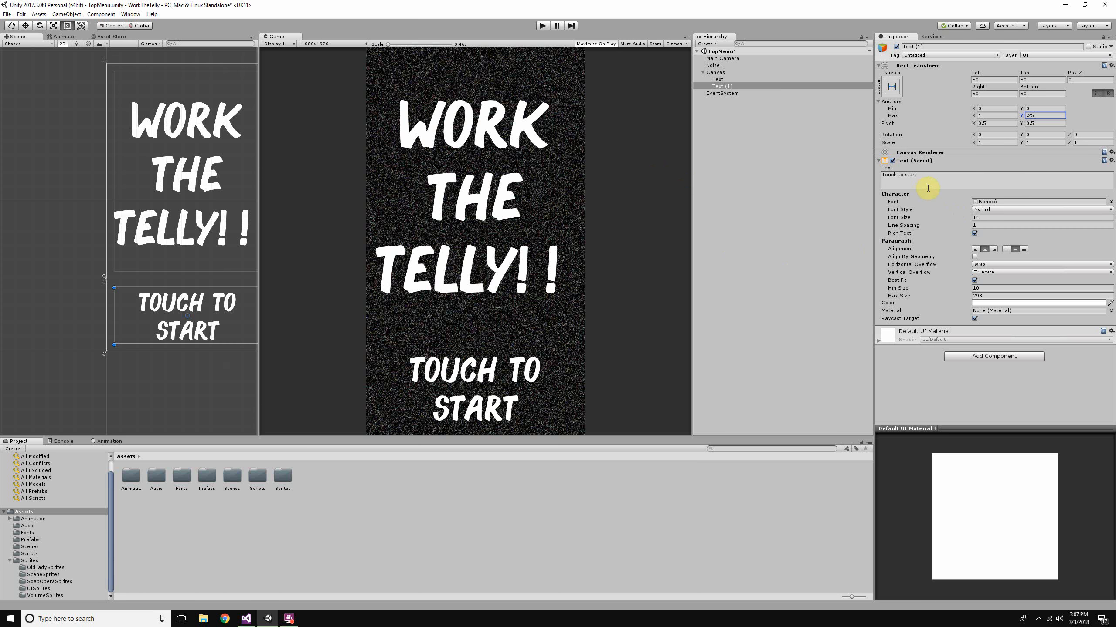
# - Align the "Touch to start" text to the centre and top, and toggle Best Fit off and back on
pyautogui.click(975, 249)
pyautogui.click(986, 250)
pyautogui.click(990, 296)
pyautogui.click(974, 280)
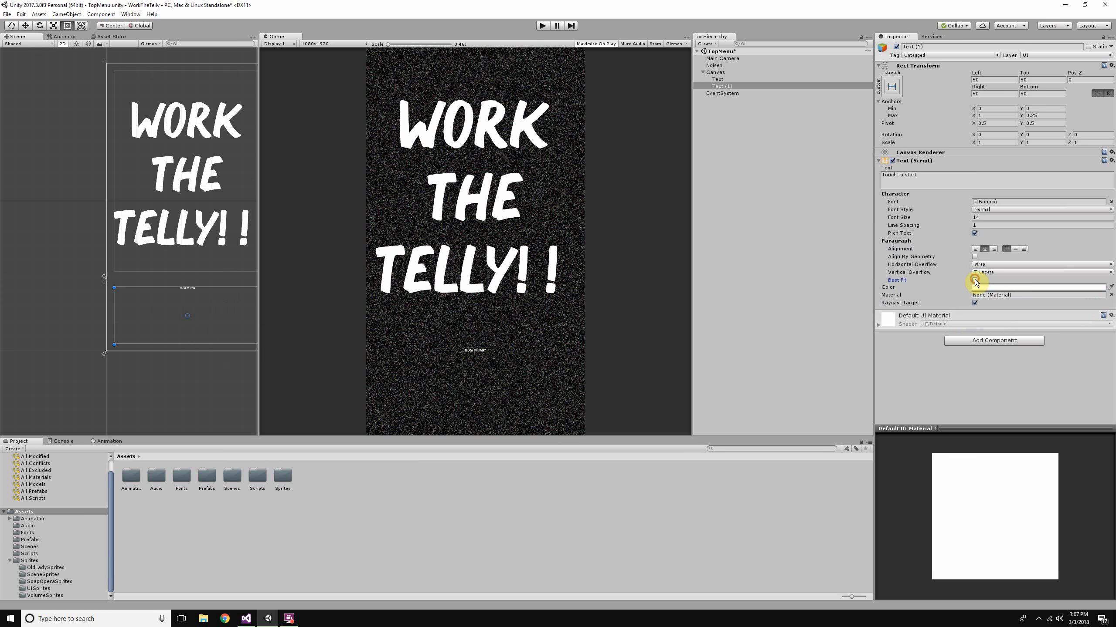
pyautogui.click(974, 280)
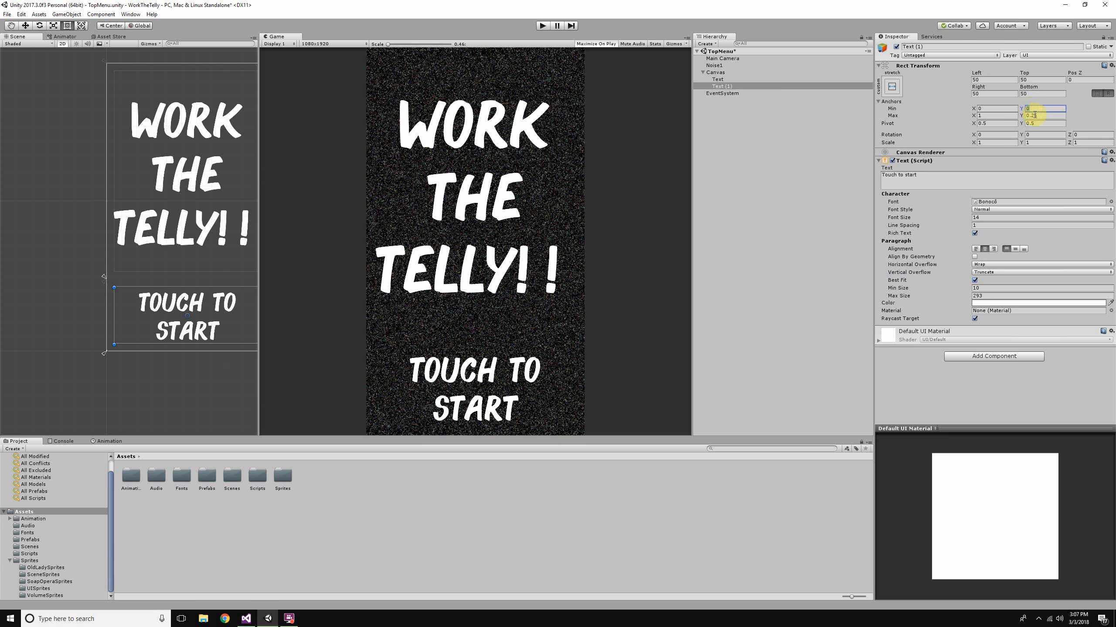
# - Set the "Touch to start" text's Min Y anchor to 0.1 and its font to Open 24 Display St
pyautogui.press('BackSpace')
pyautogui.write('.1')
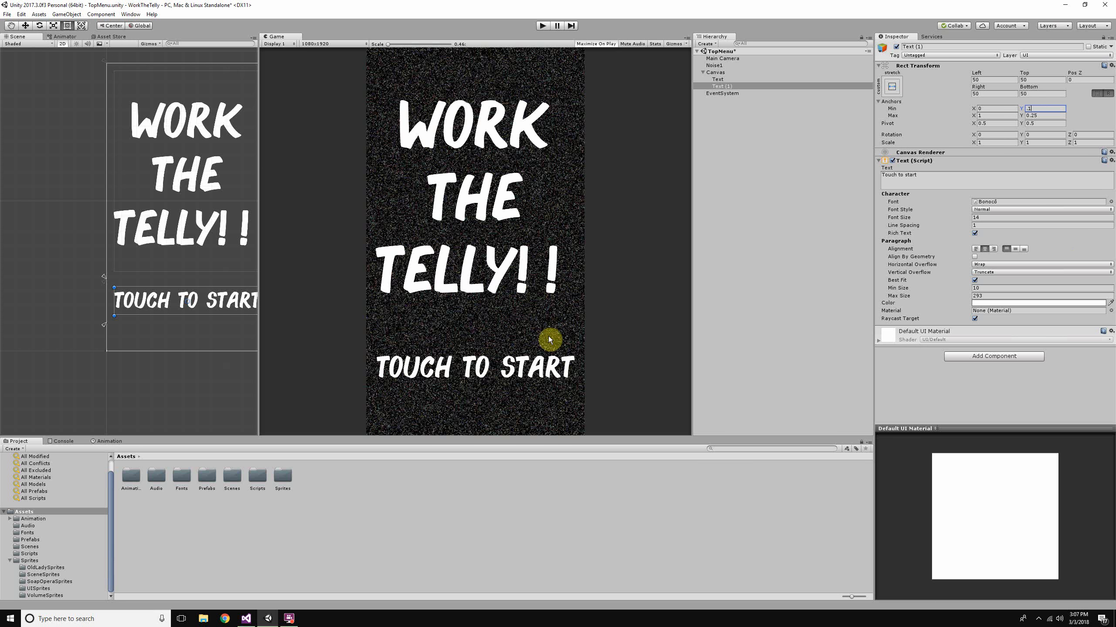
pyautogui.click(1111, 202)
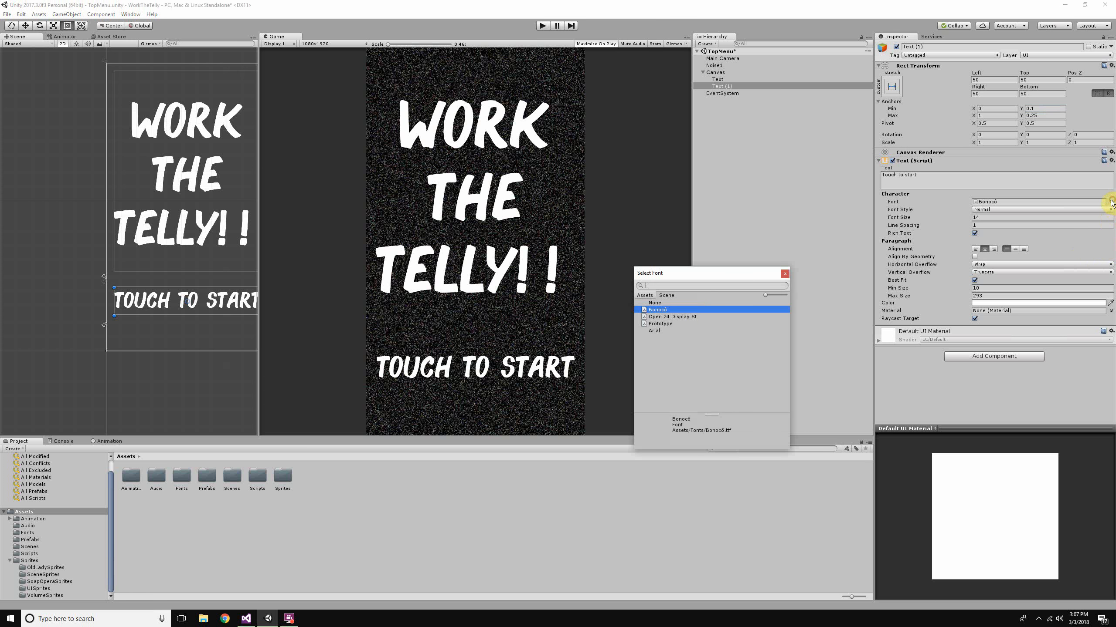
pyautogui.click(691, 318)
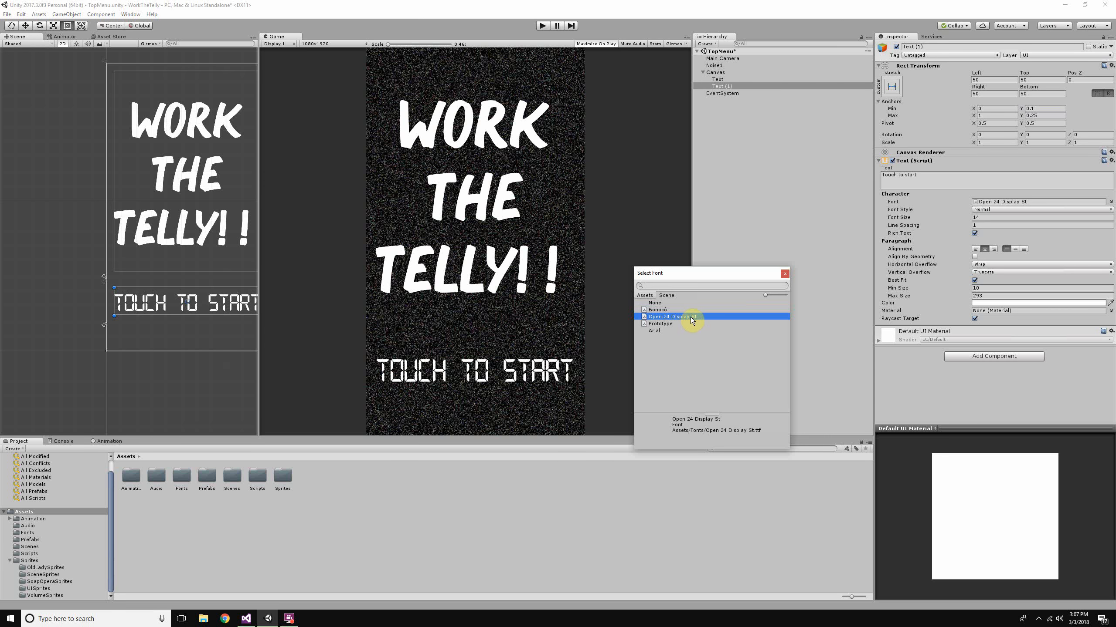
pyautogui.click(785, 274)
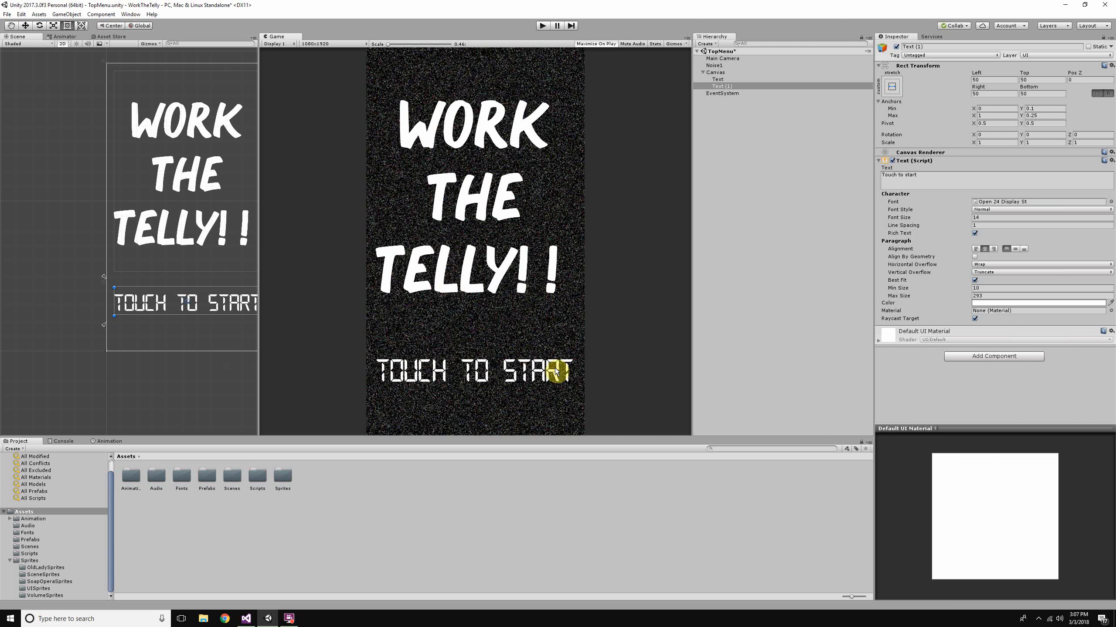
pyautogui.click(982, 297)
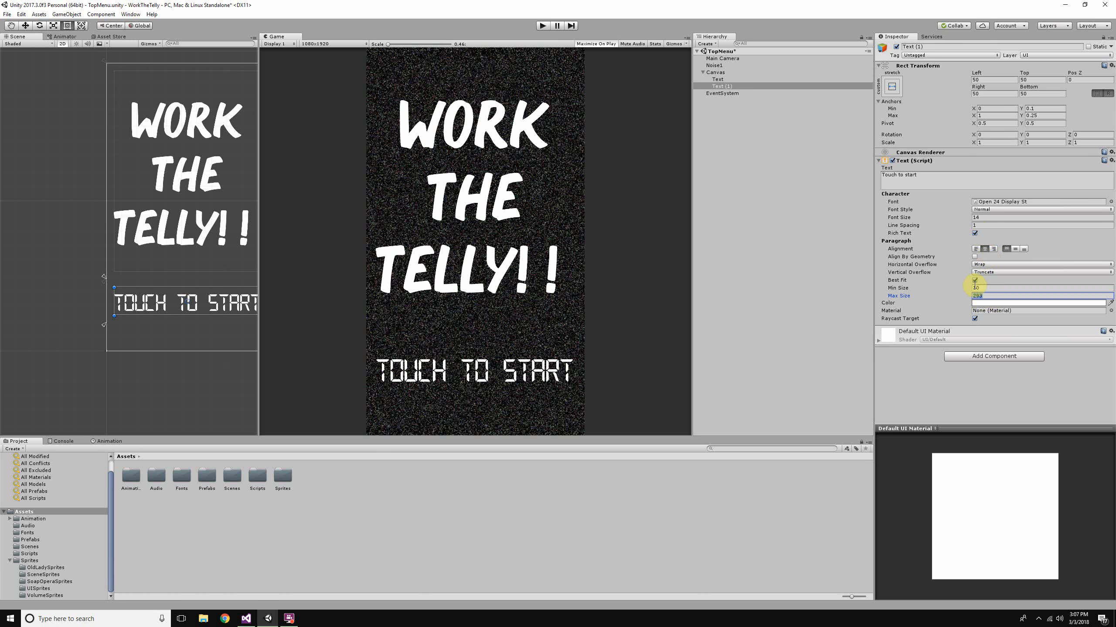
pyautogui.click(974, 280)
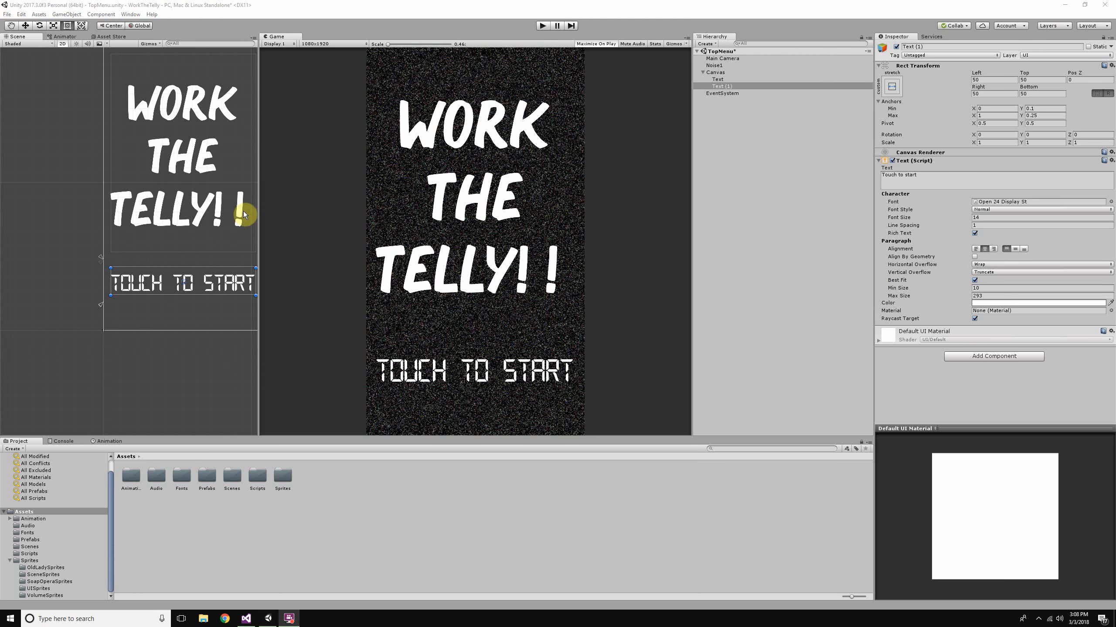
pyautogui.scroll(3, 501, 229)
pyautogui.scroll(-3, 498, 229)
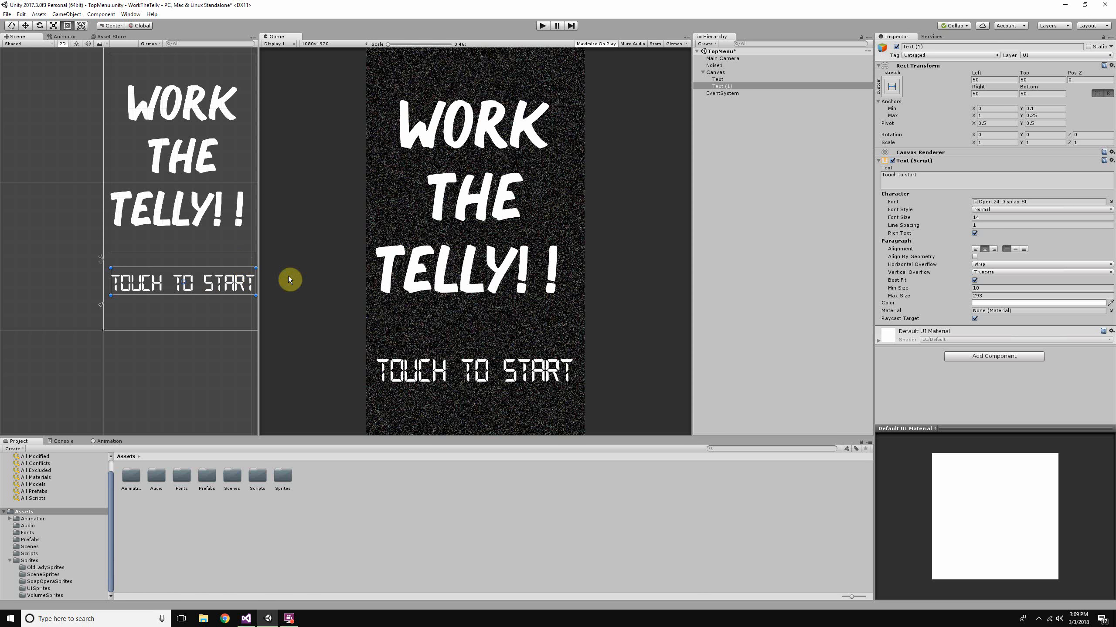
# - Look into the project's Scripts folder and open the Prefabs folder
pyautogui.click(48, 555)
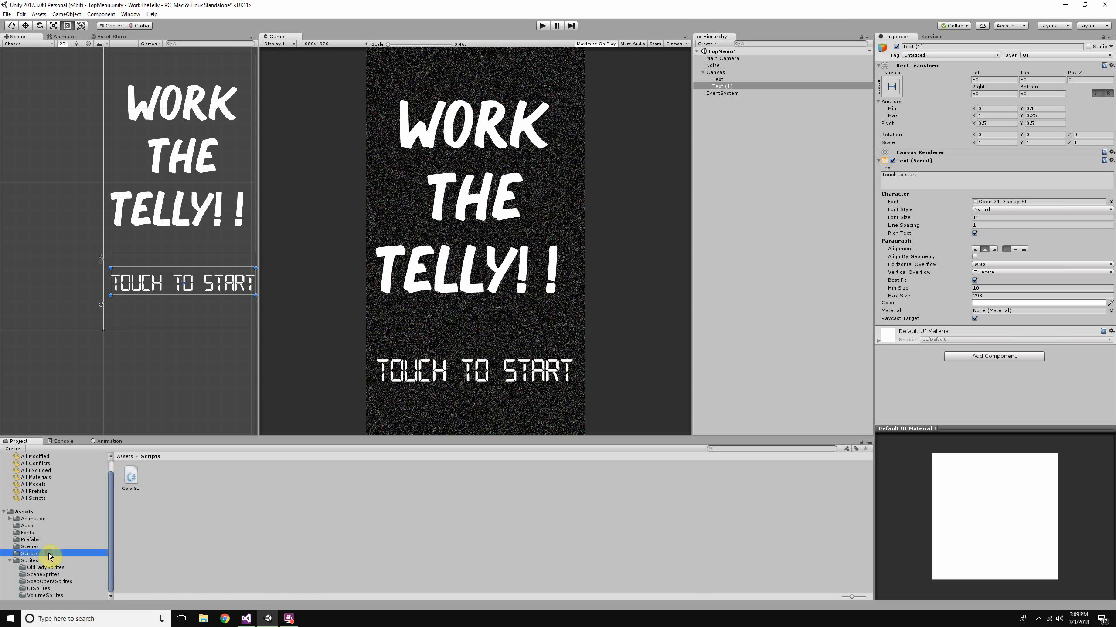
pyautogui.click(38, 542)
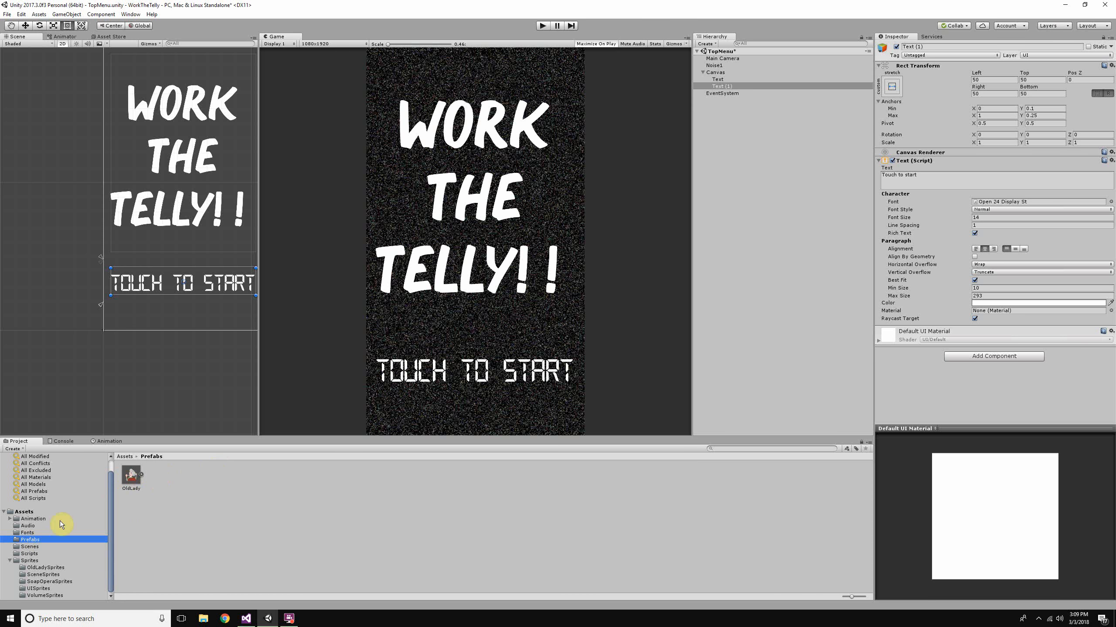
pyautogui.click(38, 535)
pyautogui.click(43, 542)
# - Select the Main Camera and frame its full view area in the Scene view
pyautogui.scroll(5, 155, 288)
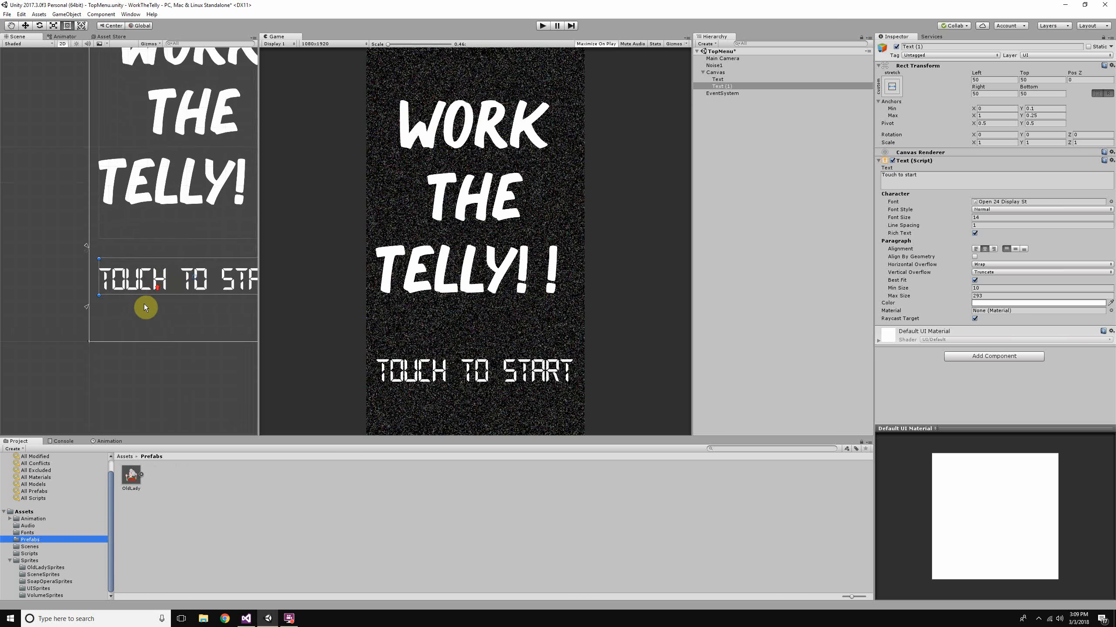
pyautogui.moveTo(143, 304); pyautogui.dragTo(176, 273, button='middle')
pyautogui.doubleClick(722, 58)
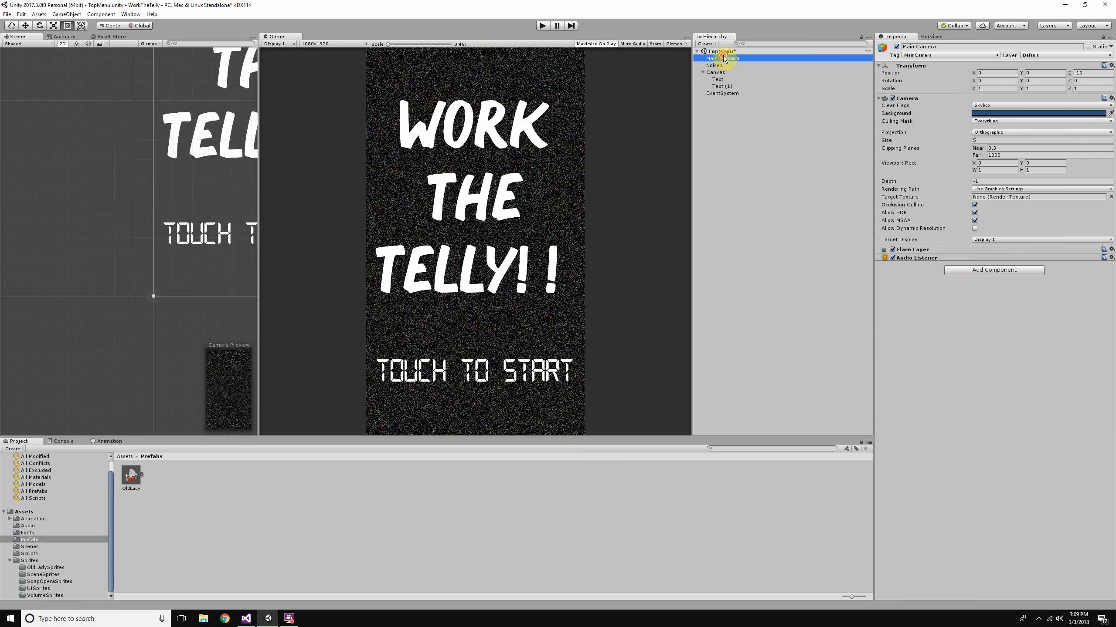
pyautogui.scroll(5, 81, 268)
pyautogui.scroll(6, 97, 270)
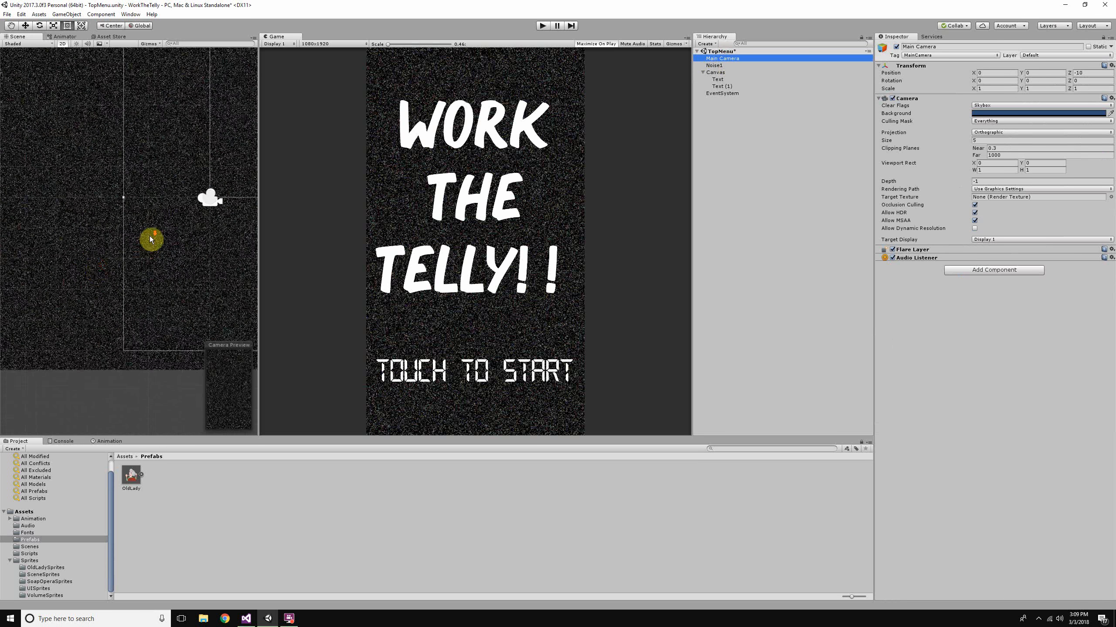
pyautogui.scroll(-7, 105, 260)
pyautogui.moveTo(106, 259); pyautogui.dragTo(10, 309, button='middle')
pyautogui.scroll(-5, 121, 292)
pyautogui.moveTo(121, 292); pyautogui.dragTo(142, 264, button='middle')
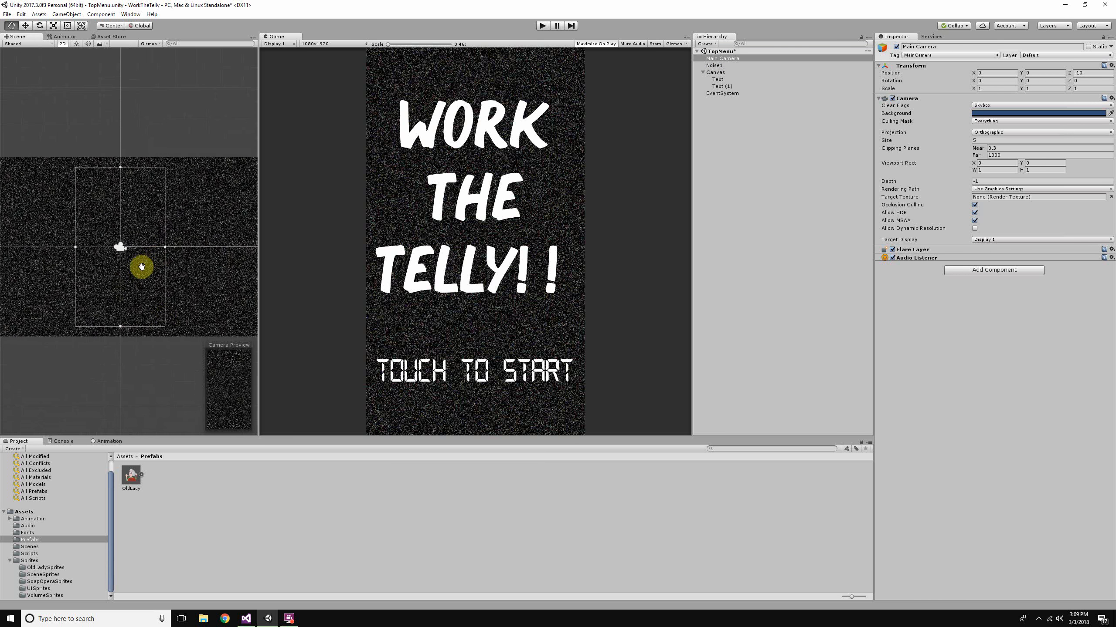
# - Place the OldLady prefab in the empty scene area above the noise background as a colour reference
pyautogui.scroll(-1, 145, 272)
pyautogui.moveTo(128, 482); pyautogui.dragTo(88, 120)
pyautogui.scroll(8, 42, 219)
pyautogui.moveTo(42, 219); pyautogui.dragTo(67, 373, button='middle')
pyautogui.scroll(7, 101, 229)
pyautogui.scroll(10, 103, 231)
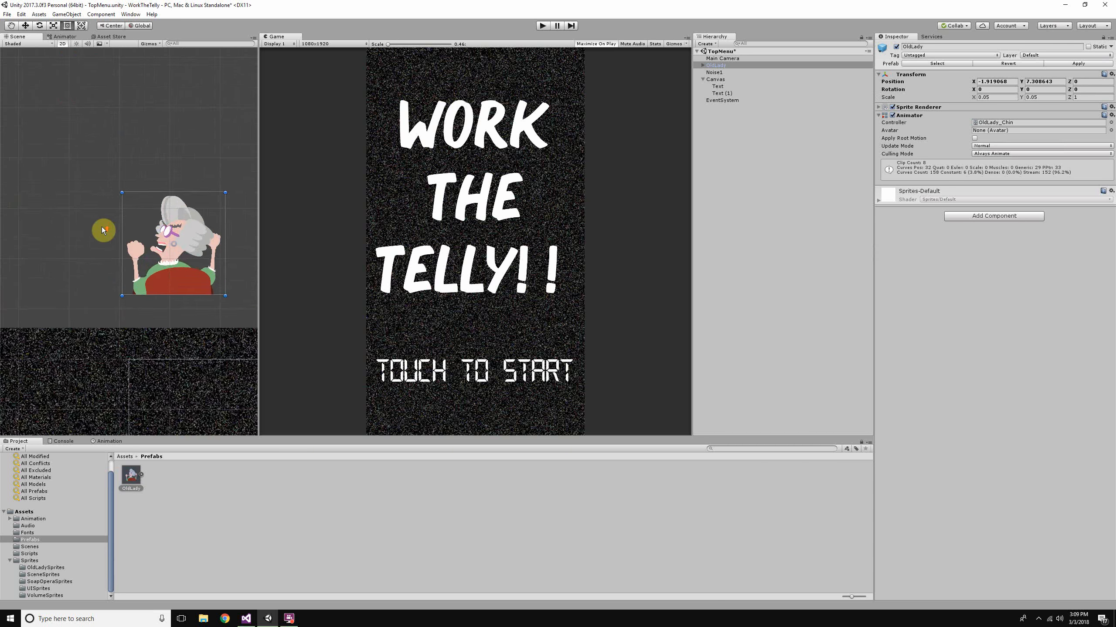
pyautogui.scroll(-5, 140, 276)
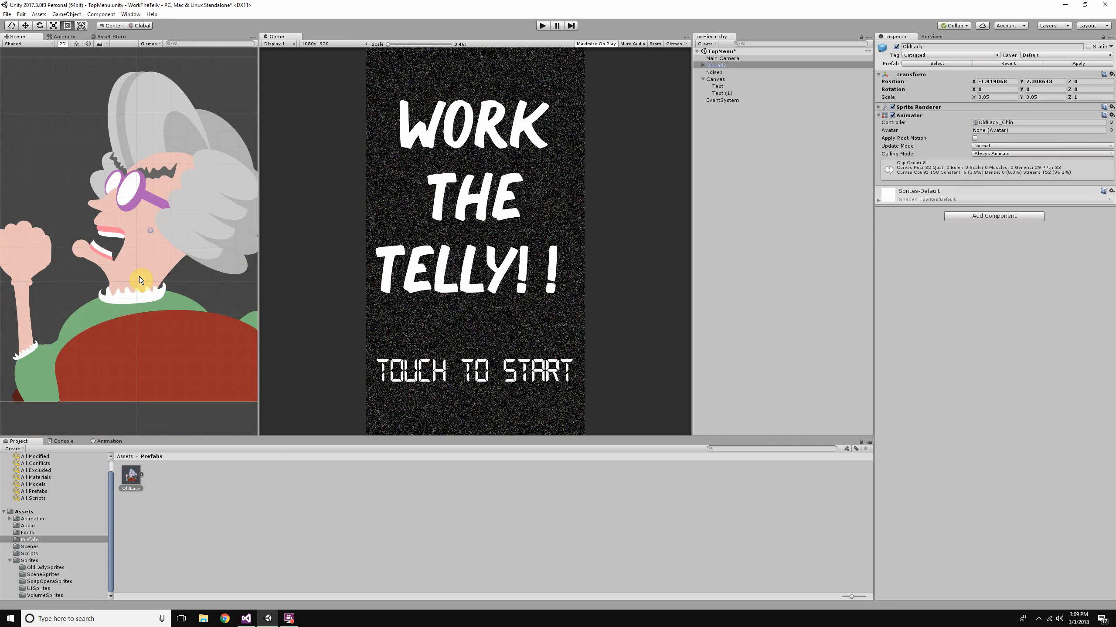
pyautogui.scroll(4, 138, 275)
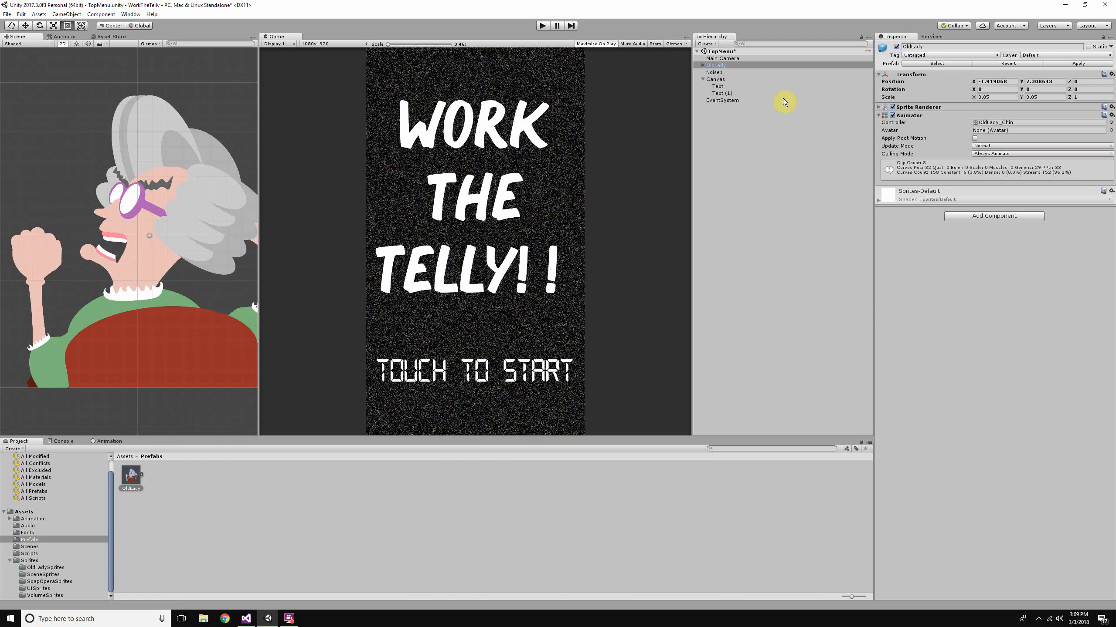
# - Rename the "Work the Telly!!" text object as TitleText
pyautogui.click(754, 94)
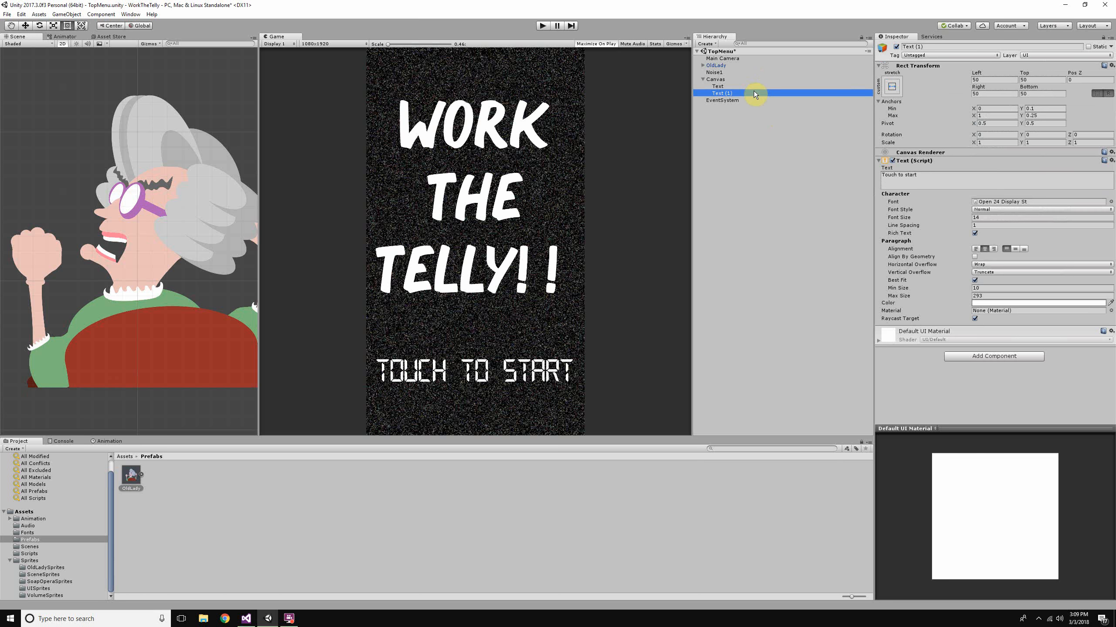
pyautogui.click(719, 86)
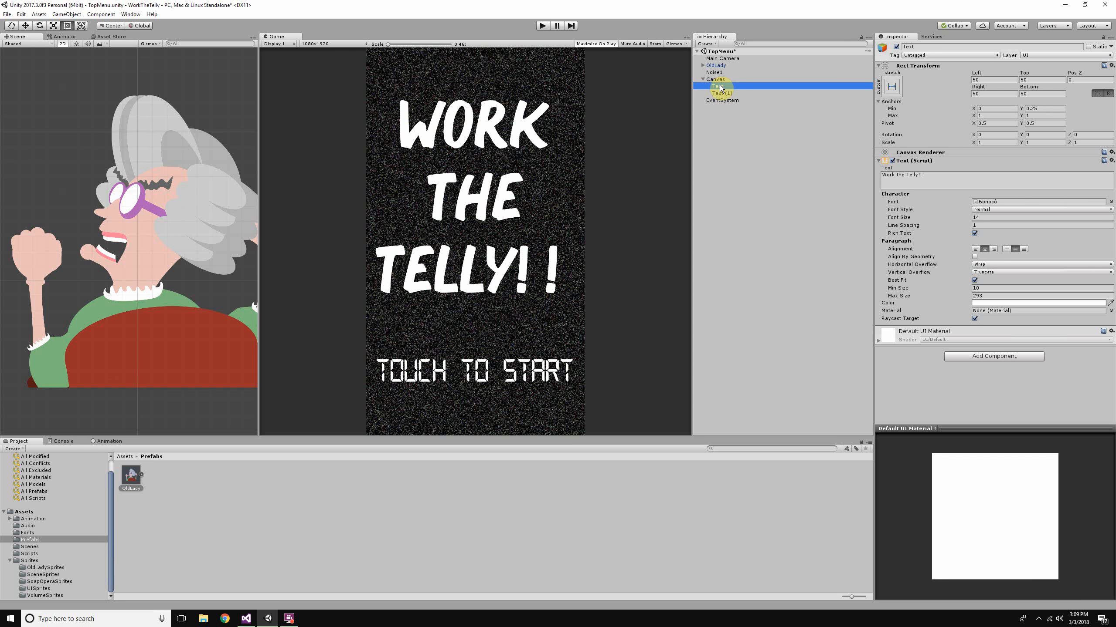
pyautogui.click(719, 87)
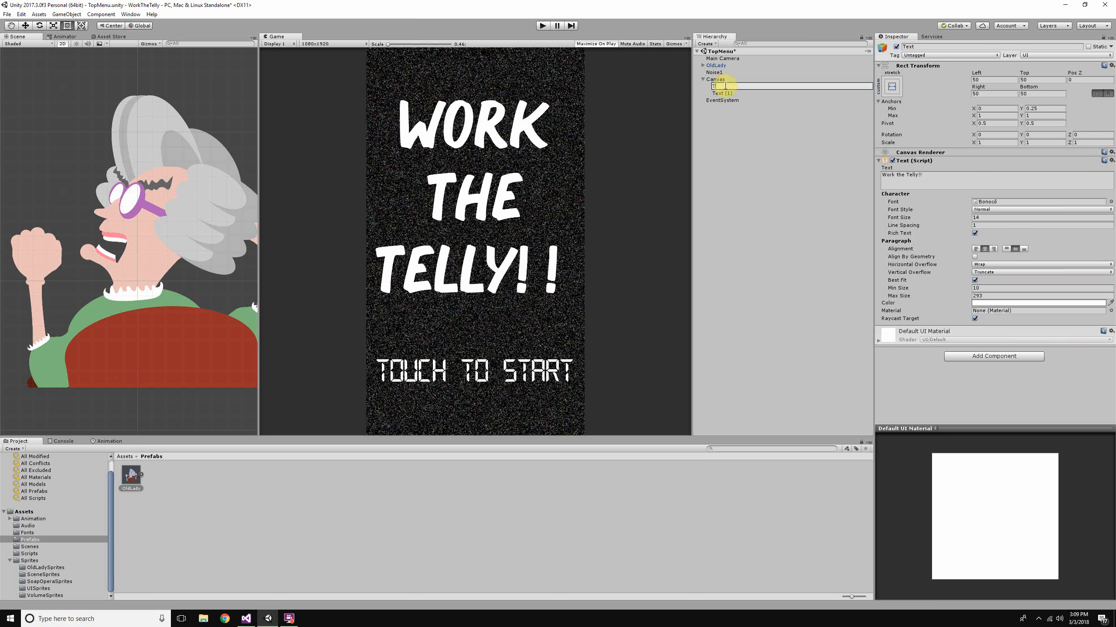
pyautogui.write('TitleText')
pyautogui.press('Return')
# - Rename the "Touch to start" text object as TouchText
pyautogui.click(727, 93)
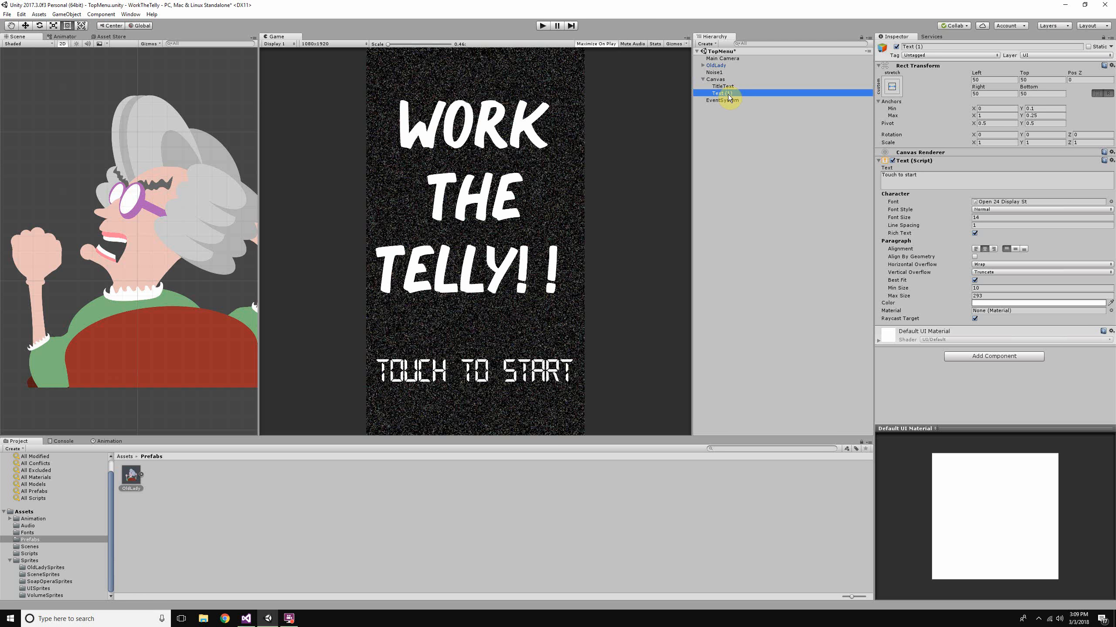
pyautogui.click(728, 94)
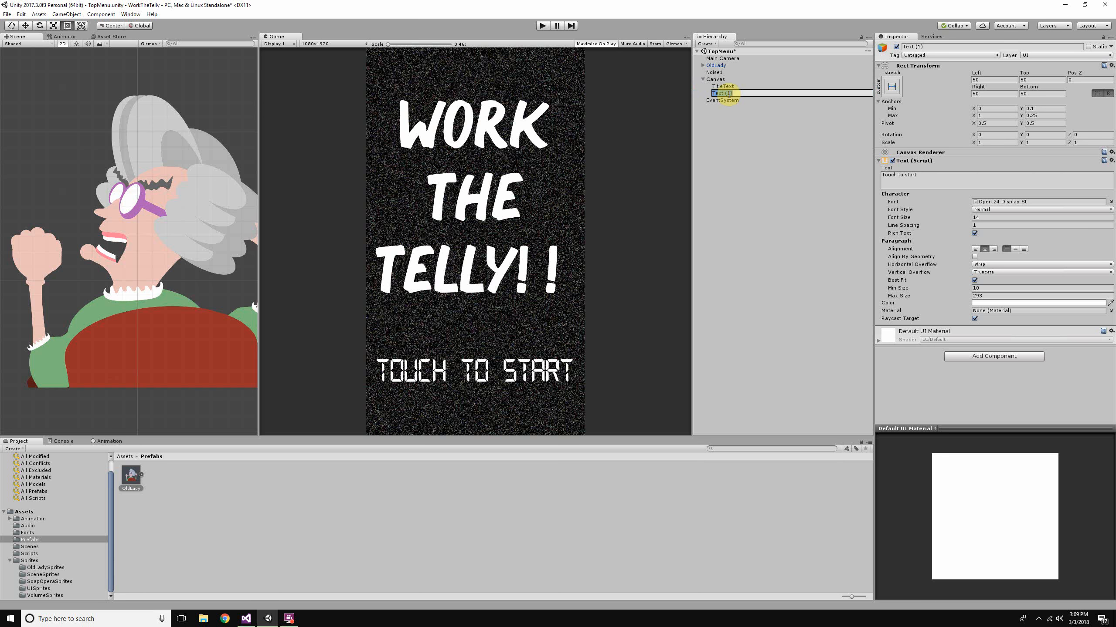
pyautogui.write('TouchText')
pyautogui.press('Return')
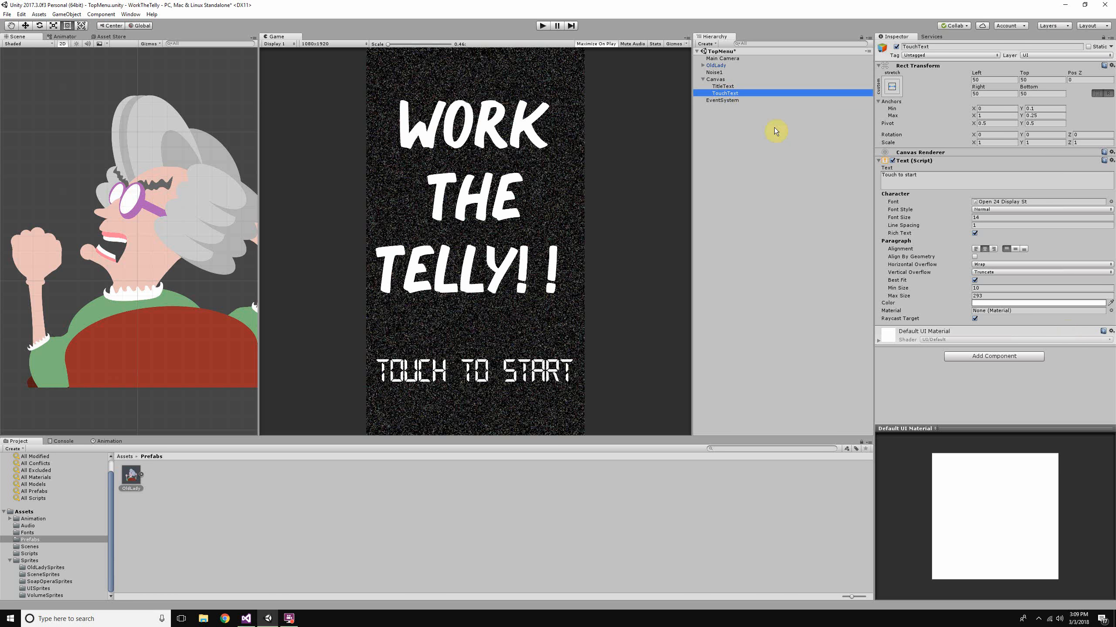
# - Set TitleText's colour to the purple sampled from the old lady's glasses
pyautogui.click(741, 87)
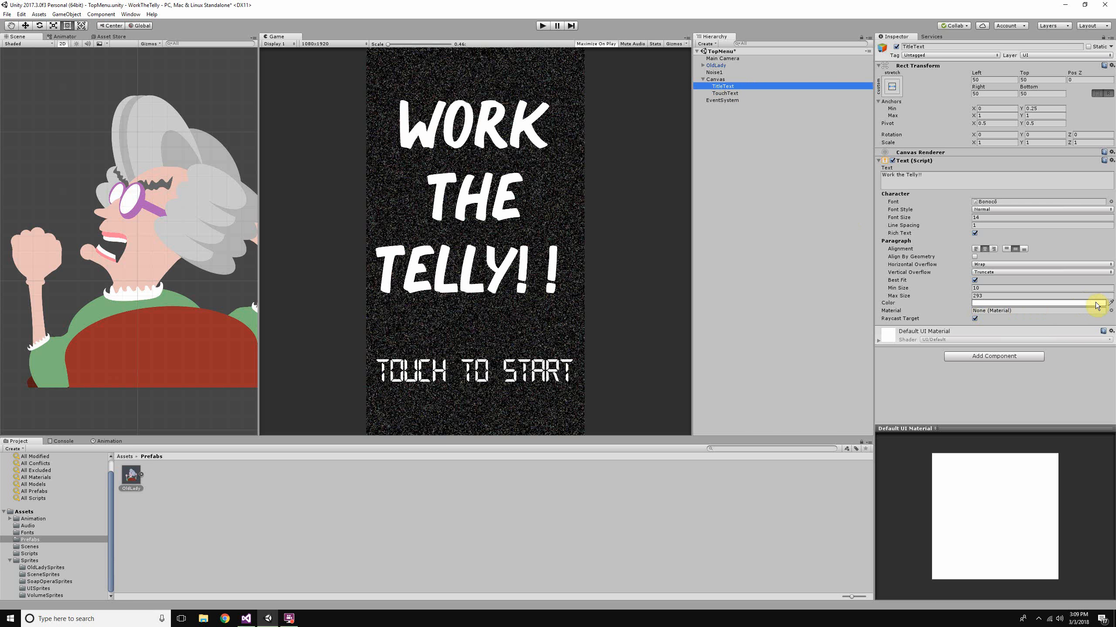
pyautogui.click(1111, 303)
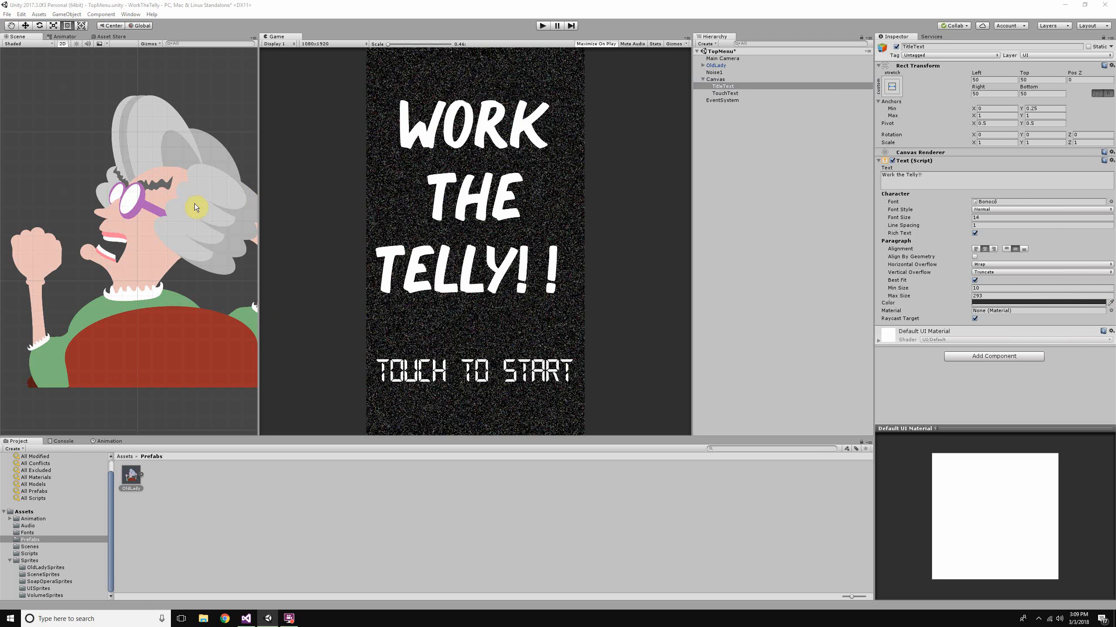
pyautogui.click(141, 203)
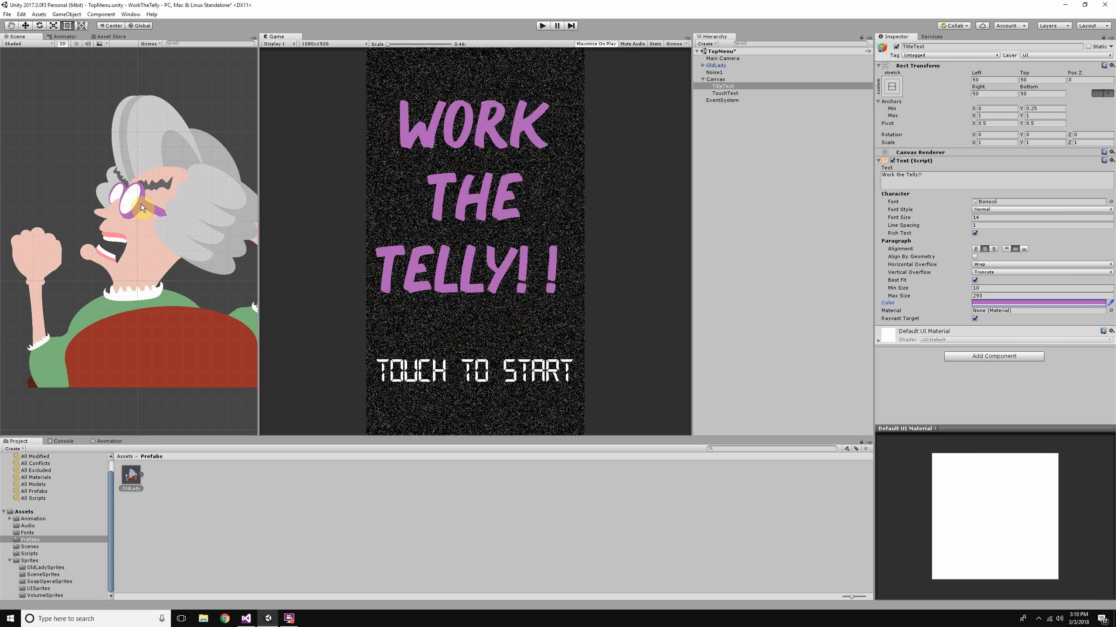
# - Set TouchText's colour to the green sampled from the old lady's clothing
pyautogui.click(767, 93)
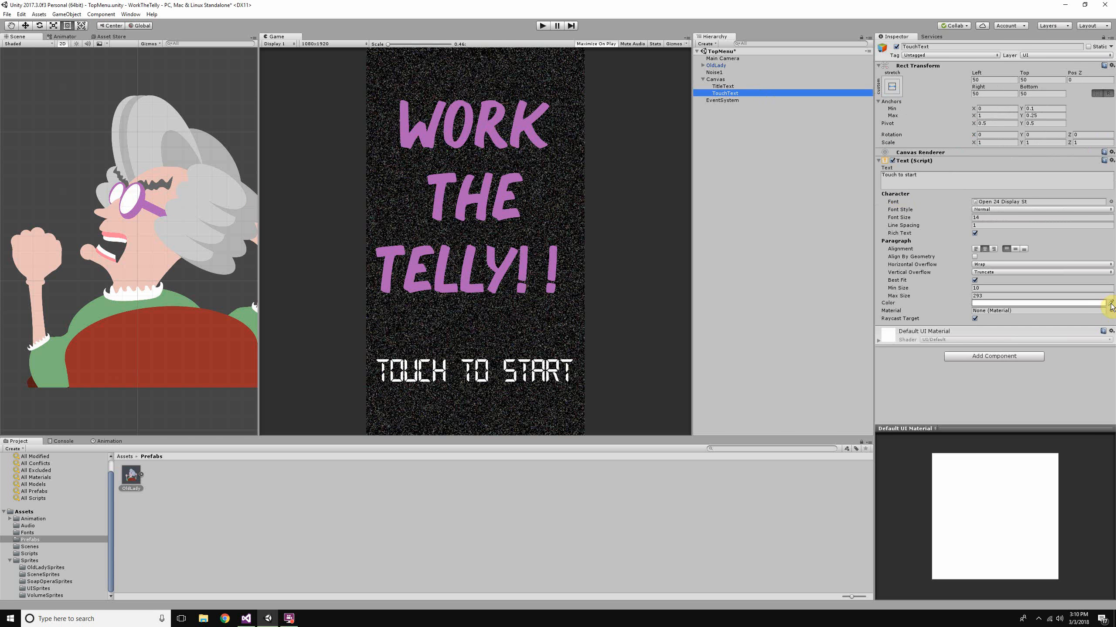
pyautogui.click(1111, 303)
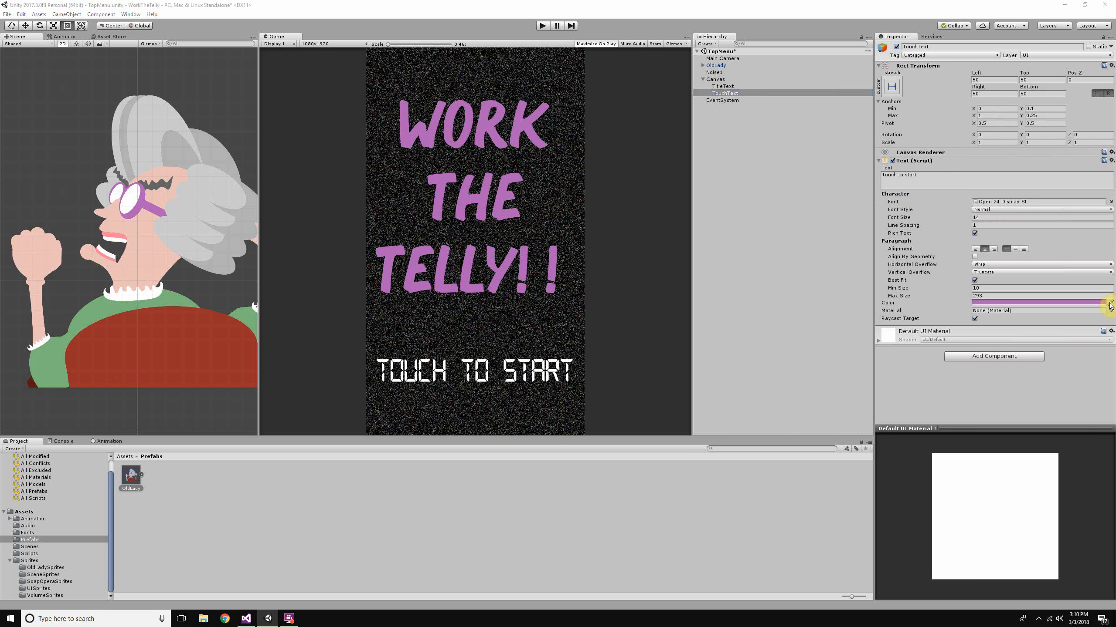
pyautogui.click(85, 319)
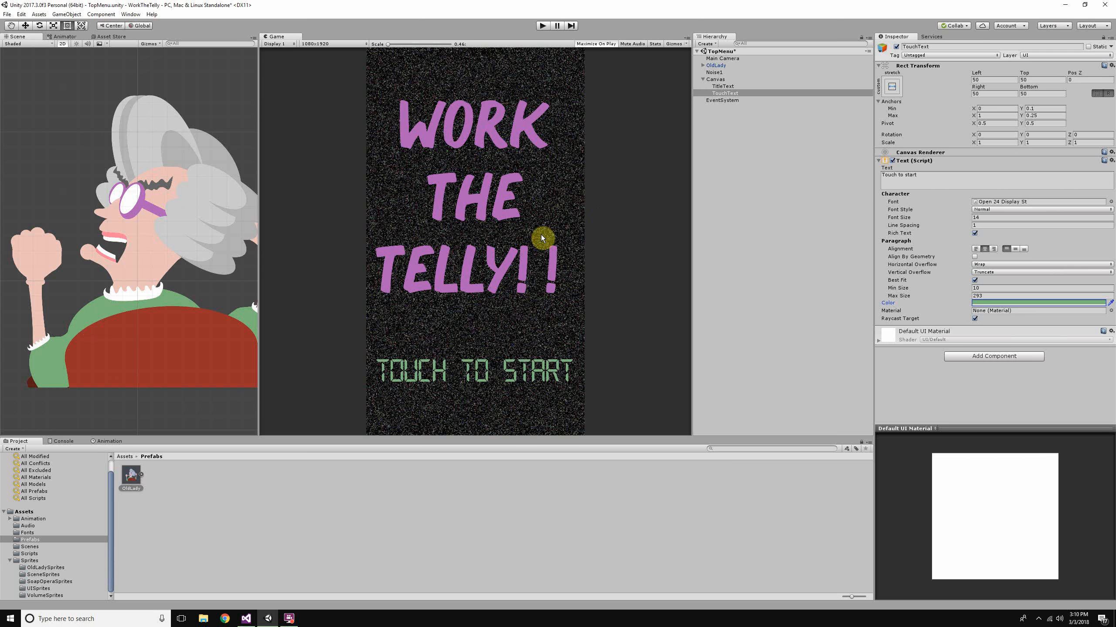
# - Delete the OldLady object from the TopMenu scene
pyautogui.scroll(-2, 72, 379)
pyautogui.scroll(-3, 71, 379)
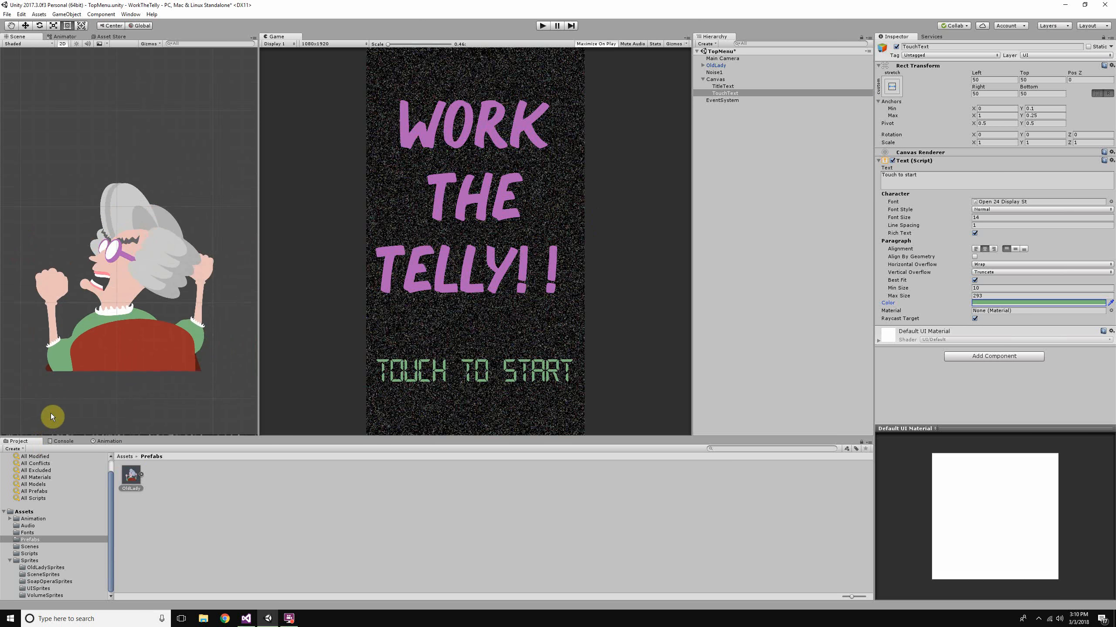
pyautogui.click(715, 65)
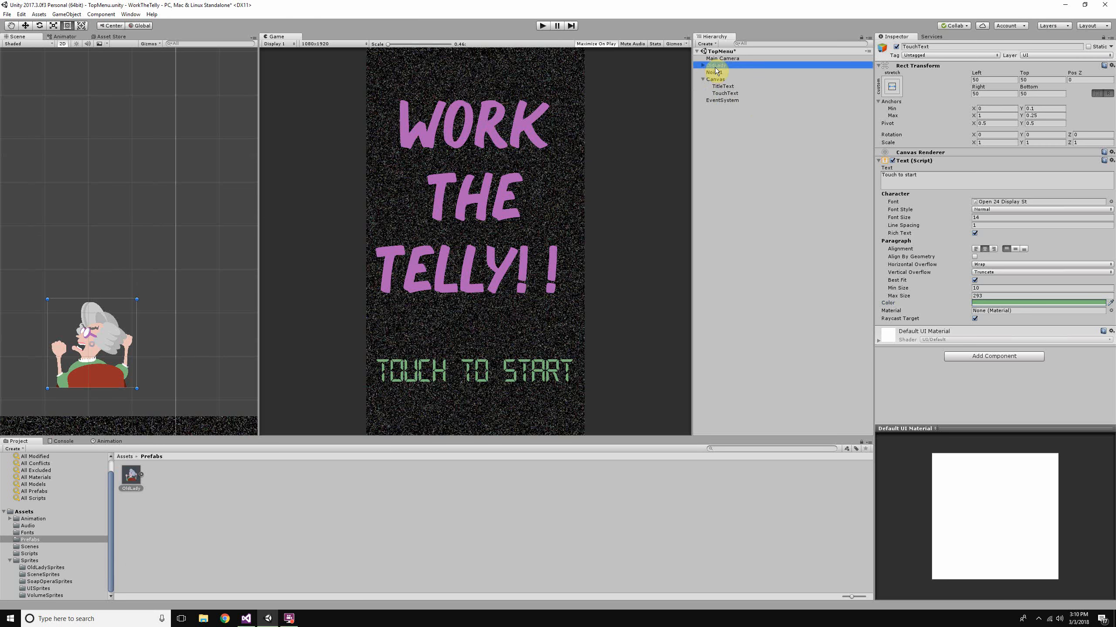
pyautogui.rightClick(715, 65)
pyautogui.click(737, 114)
# - Run the TopMenu scene to preview the coloured title and touch prompt, and stop it
pyautogui.scroll(-5, 161, 262)
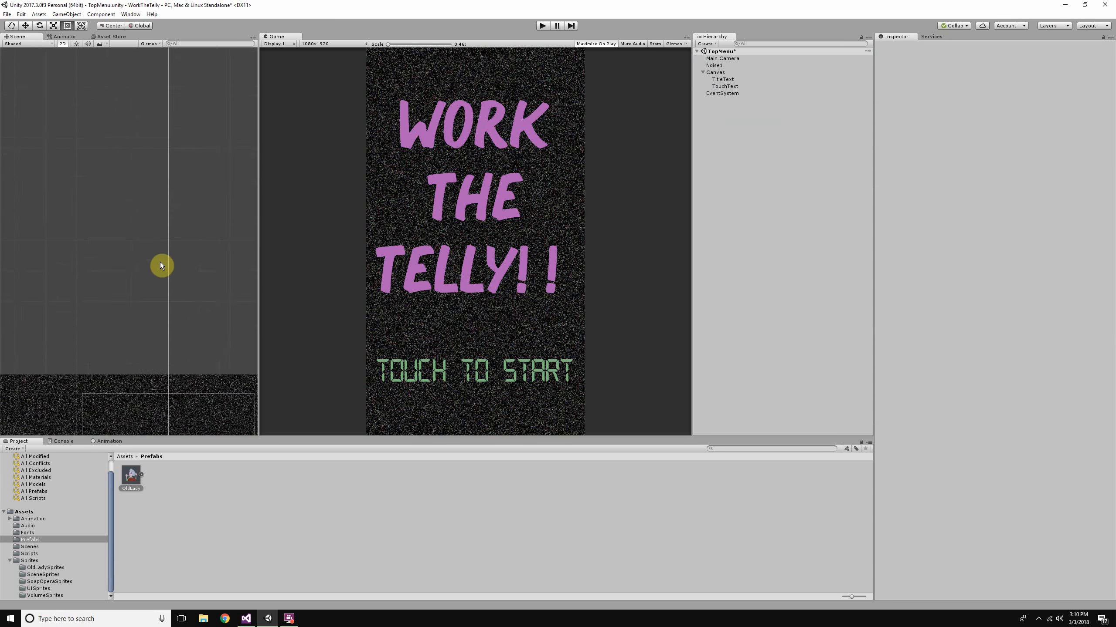
pyautogui.scroll(8, 149, 253)
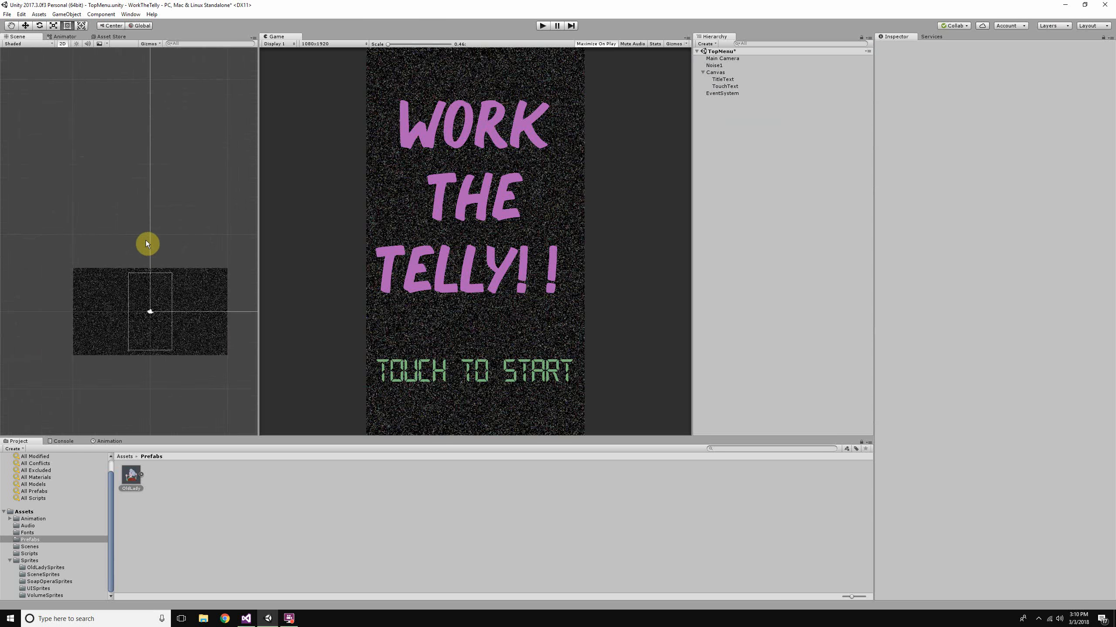
pyautogui.moveTo(146, 233); pyautogui.dragTo(166, 212, button='middle')
pyautogui.scroll(-7, 164, 224)
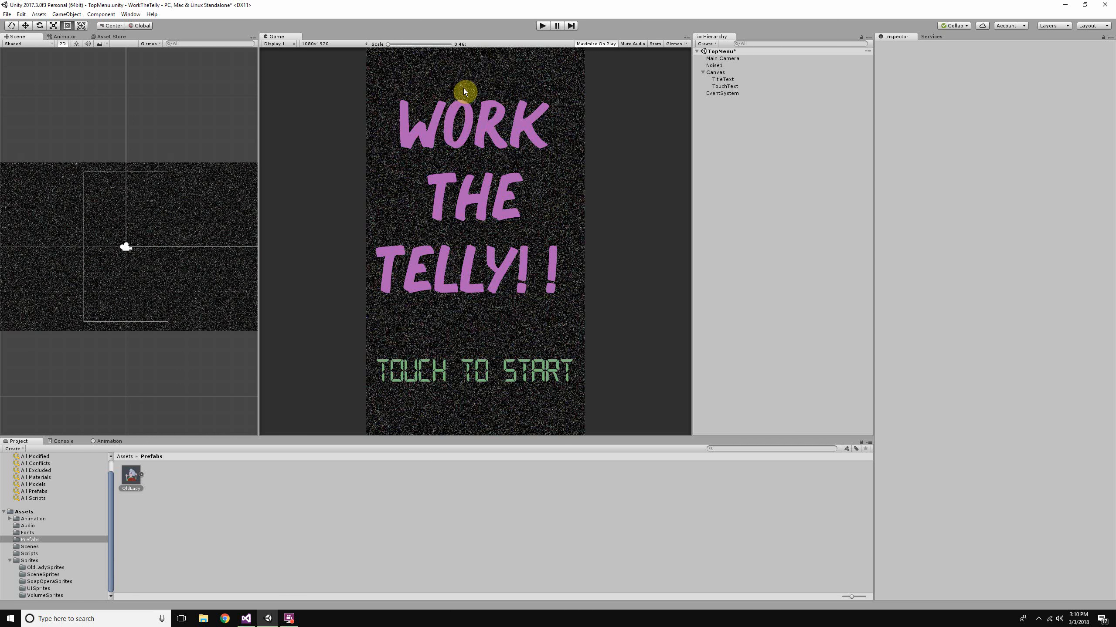
pyautogui.click(543, 25)
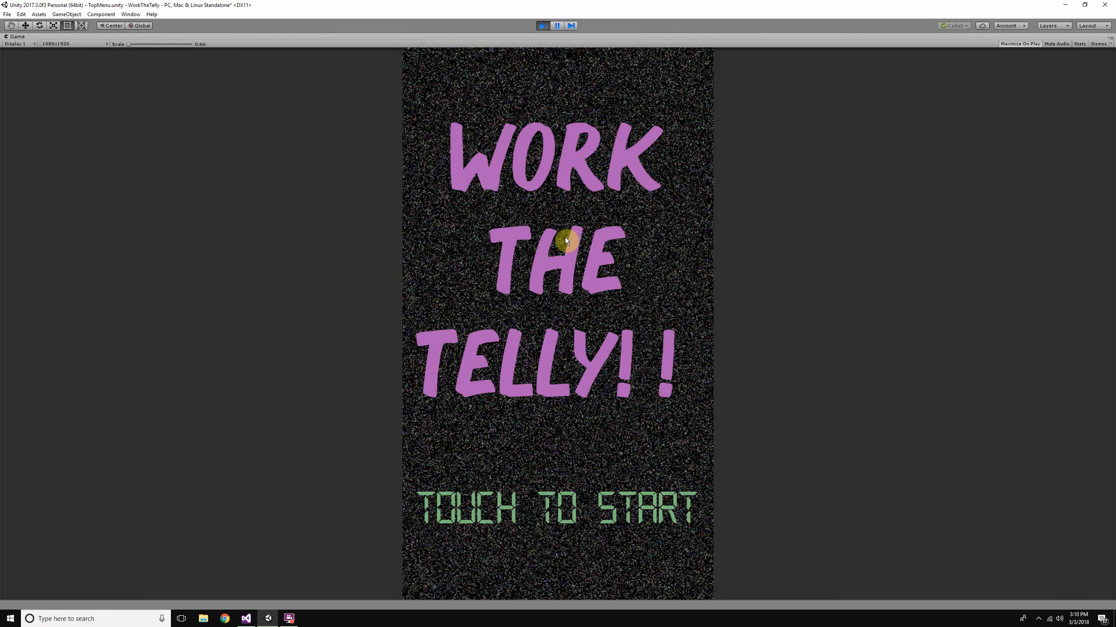
pyautogui.click(544, 25)
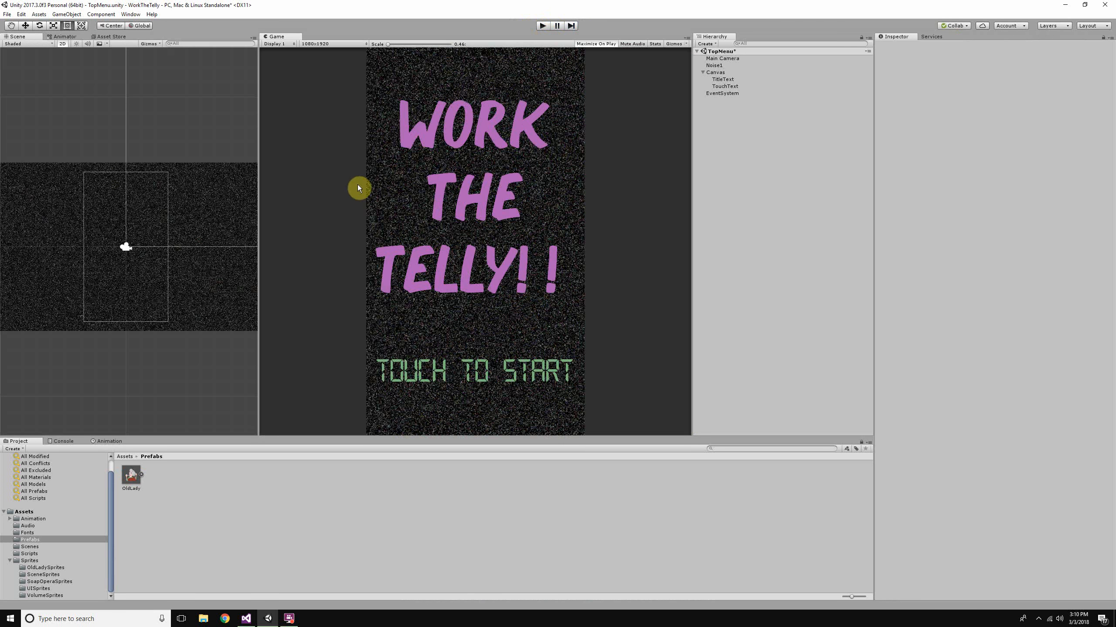